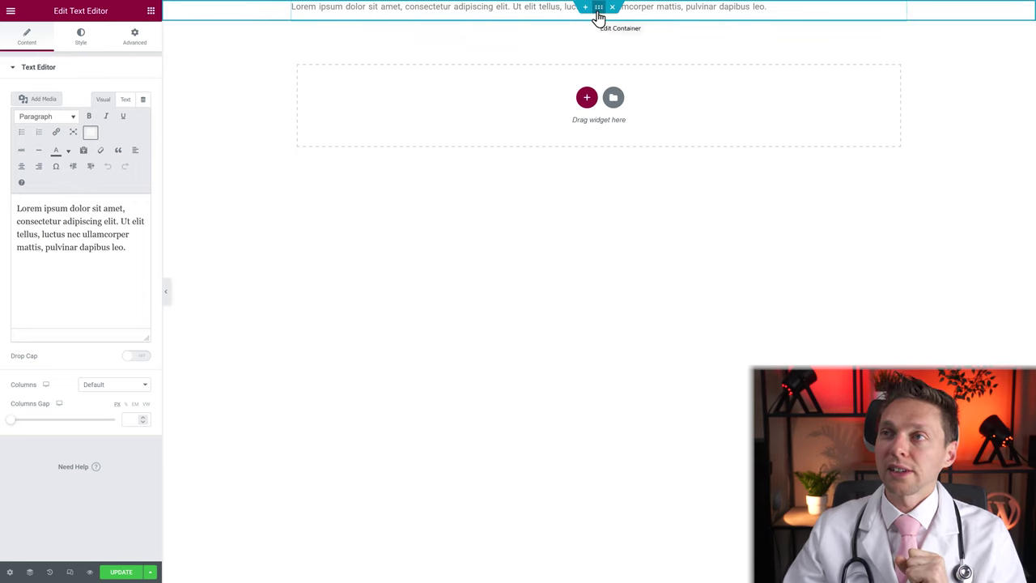
Give the container a classic background with the uploaded image Gym-women.jpg.
{"action": "left_click", "coordinate": [599, 14]}
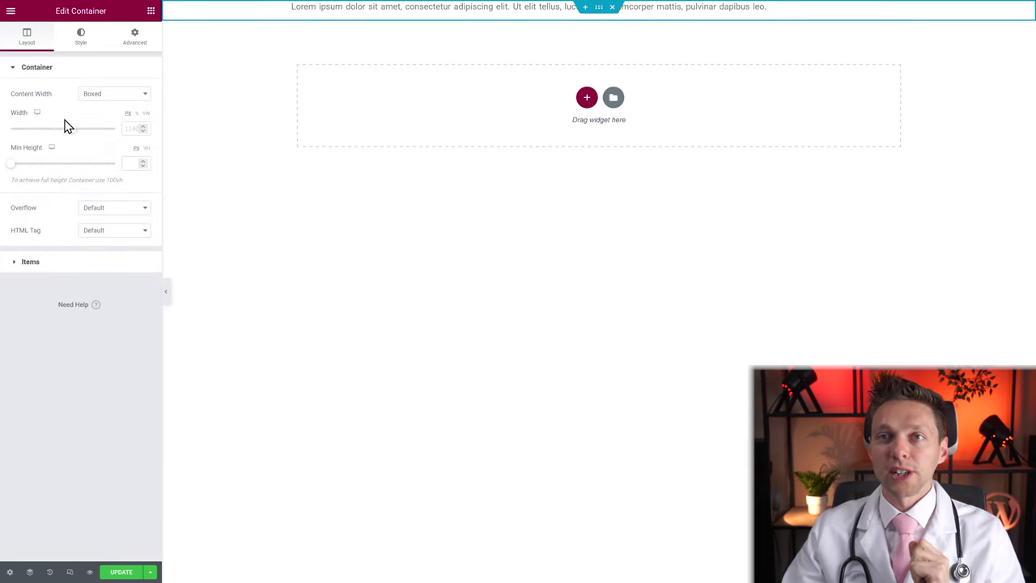
{"action": "left_click", "coordinate": [81, 41]}
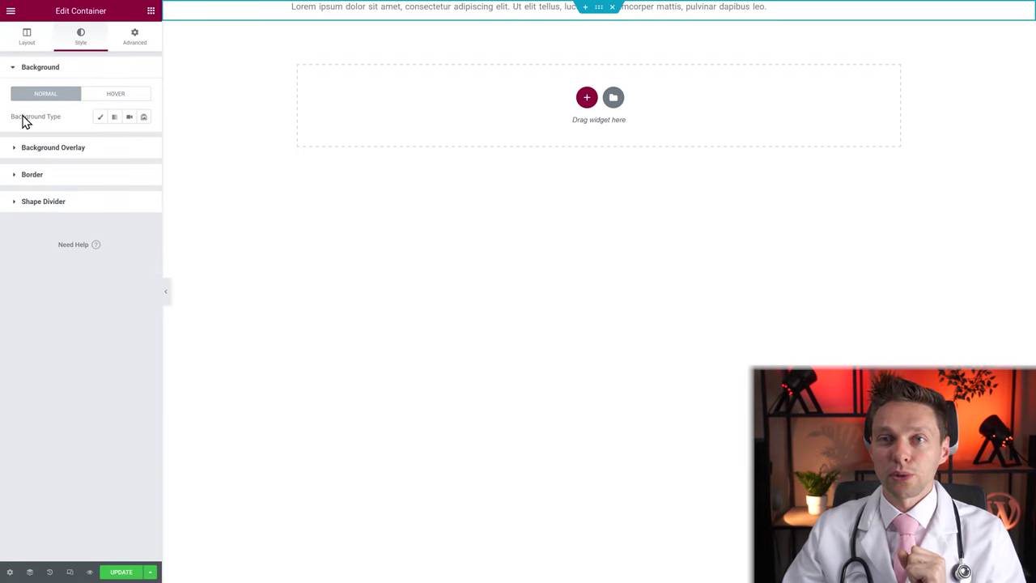
{"action": "left_click", "coordinate": [101, 120]}
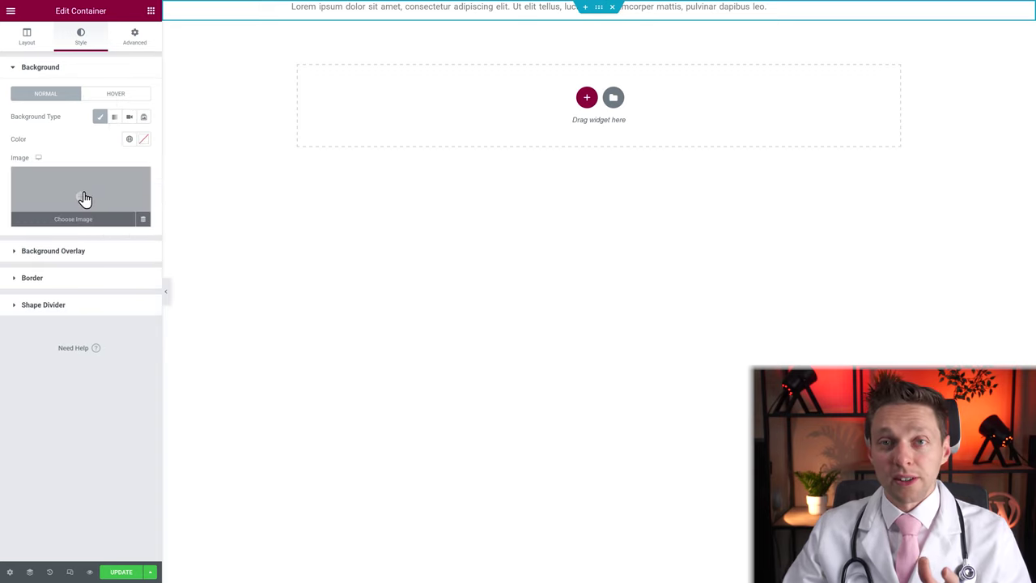
{"action": "left_click", "coordinate": [85, 198]}
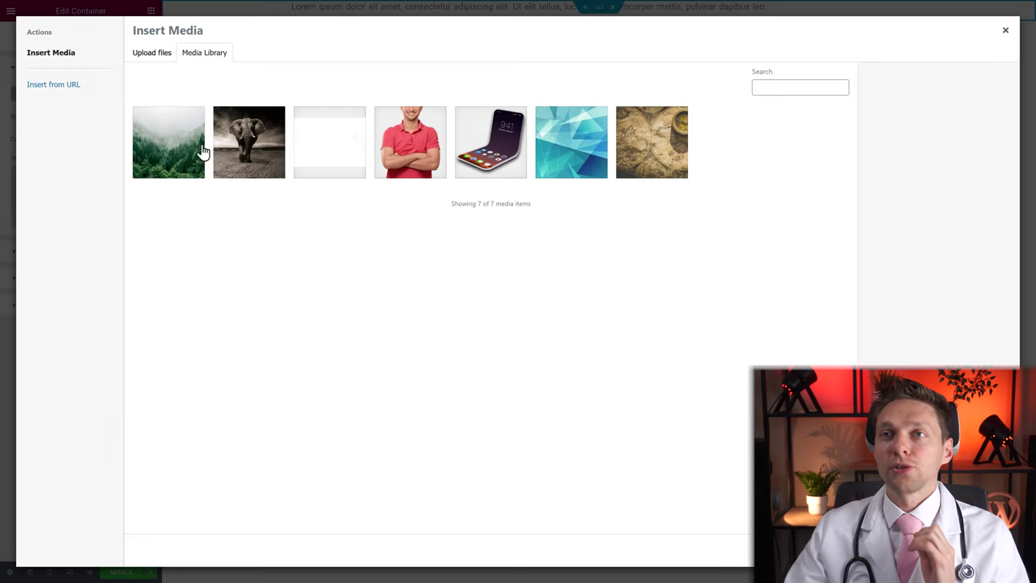
{"action": "left_click", "coordinate": [159, 60]}
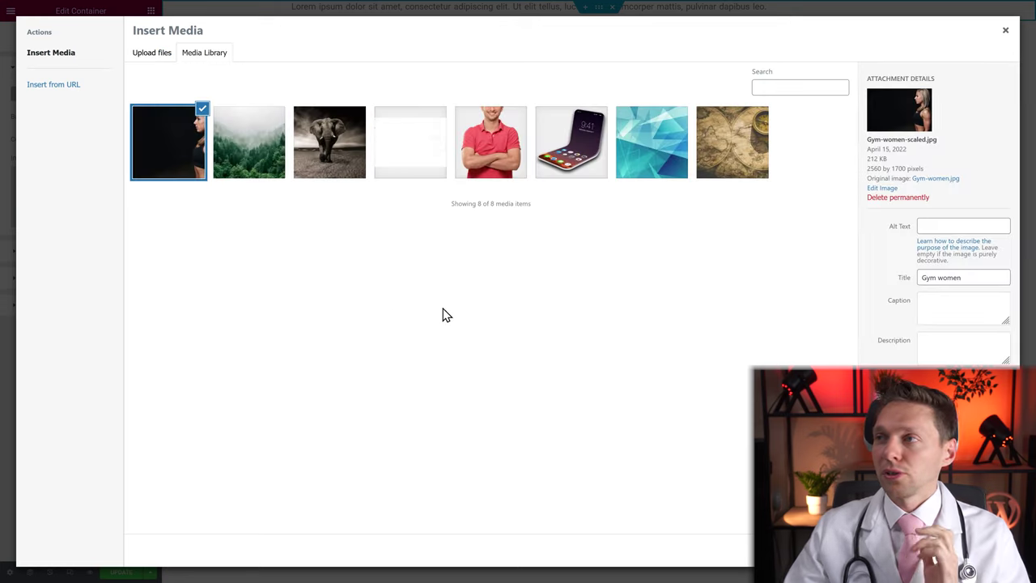
{"action": "left_click_drag", "start_coordinate": [968, 276], "coordinate": [911, 279]}
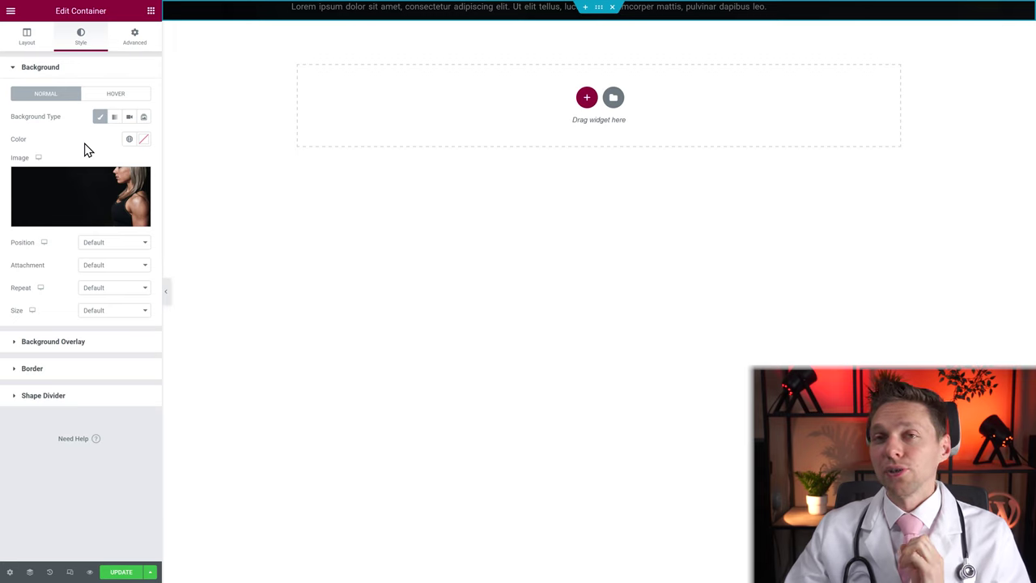
Set the container's minimum height to 50 VH.
{"action": "left_click", "coordinate": [27, 41]}
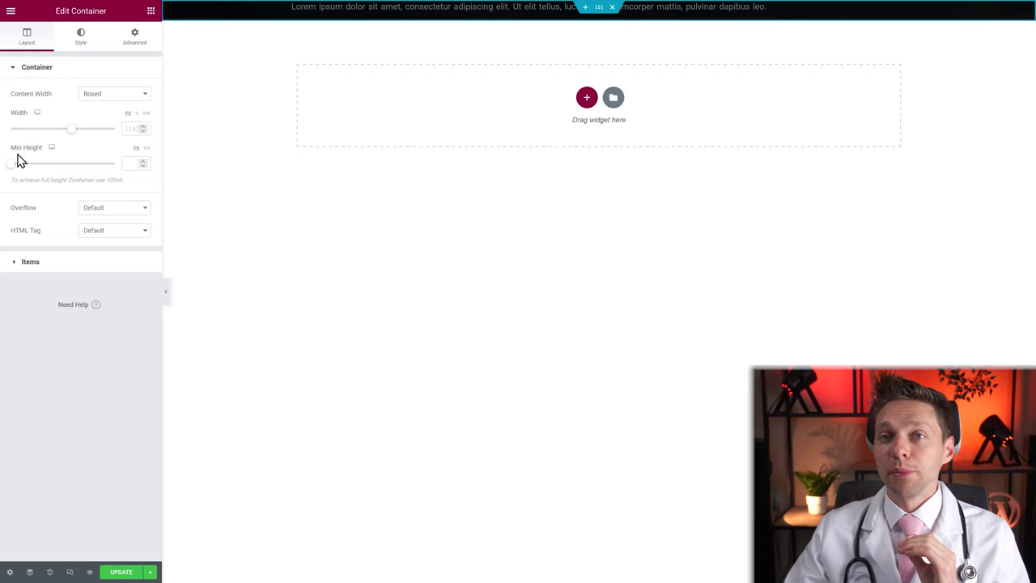
{"action": "left_click", "coordinate": [130, 164]}
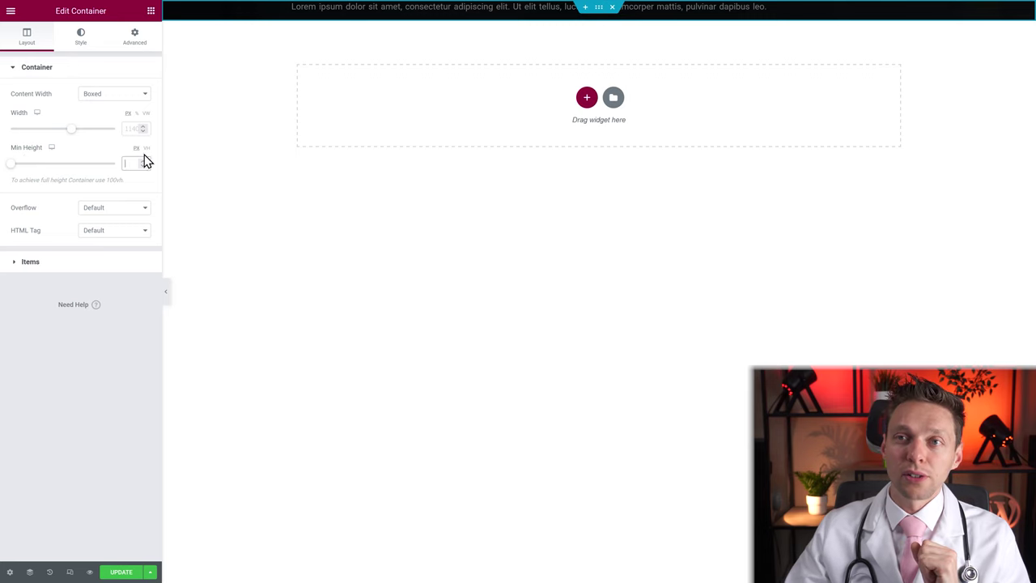
{"action": "left_click", "coordinate": [147, 148]}
{"action": "type", "text": "50"}
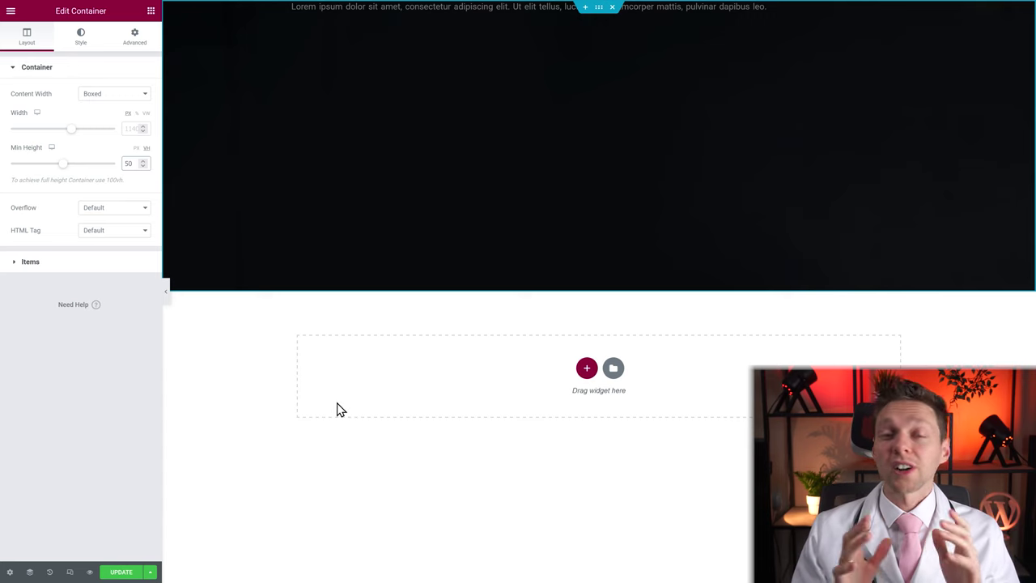
Try a container minimum height of 100 VH and return it to 50 VH.
{"action": "left_click", "coordinate": [129, 162]}
{"action": "type", "text": "100"}
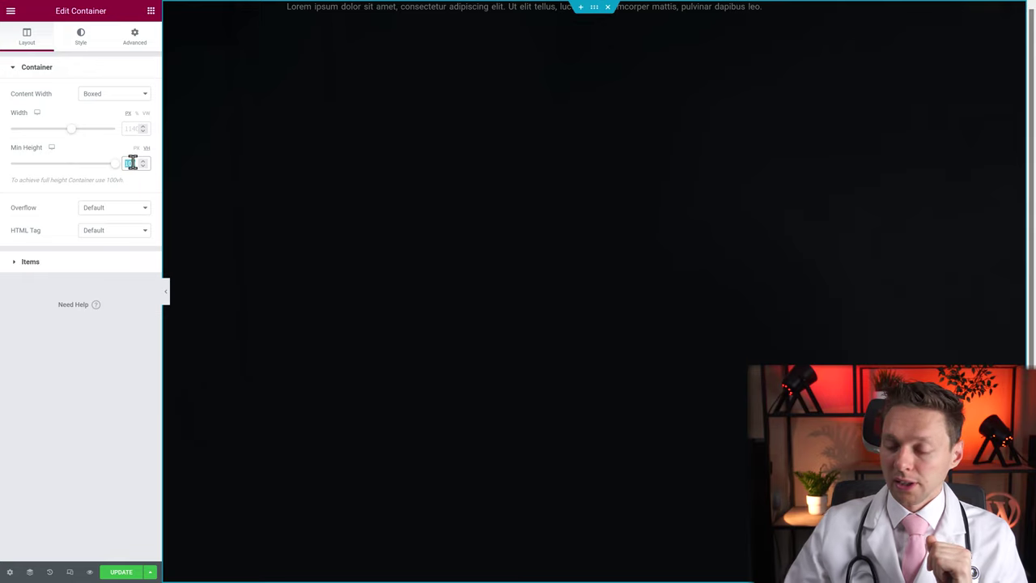
{"action": "type", "text": "50"}
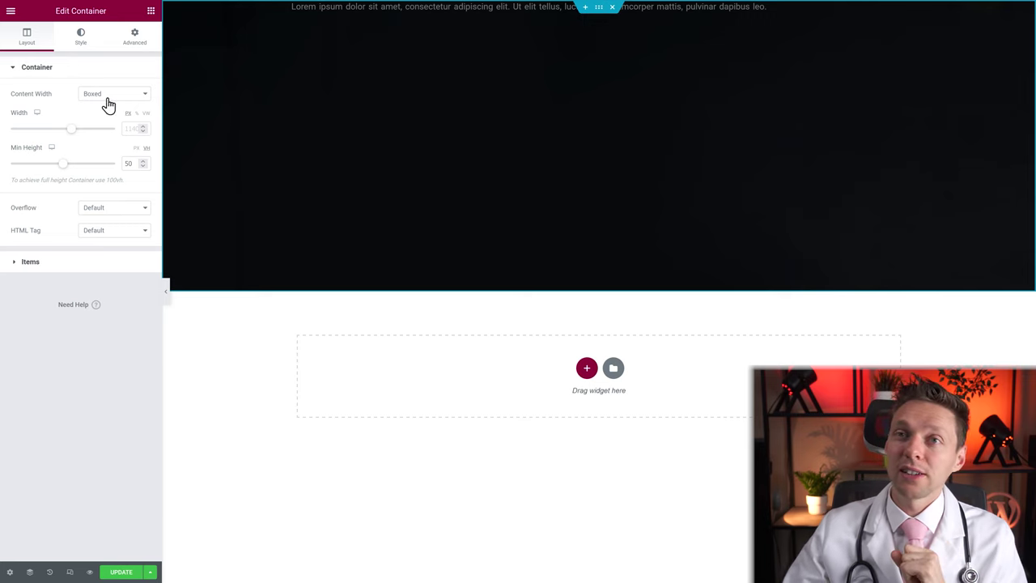
Try the Center Center position for the container's background image, ending on Top Center.
{"action": "left_click", "coordinate": [82, 40]}
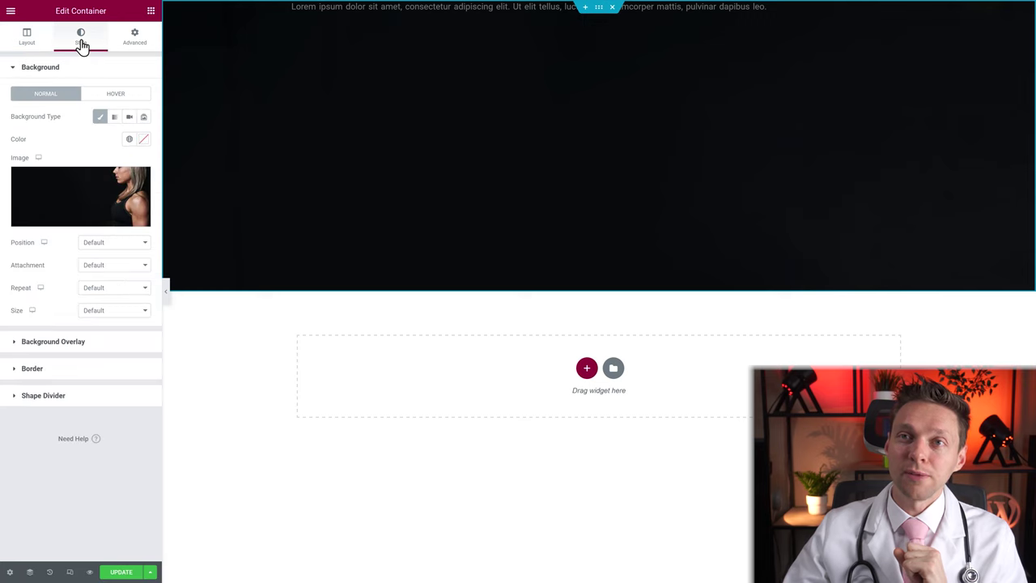
{"action": "left_click", "coordinate": [105, 243]}
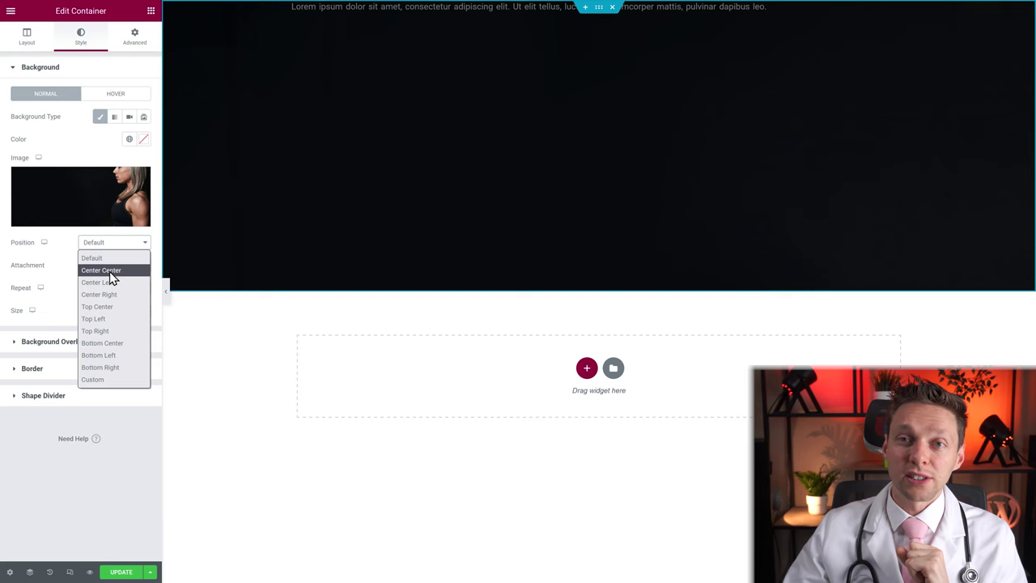
{"action": "left_click", "coordinate": [109, 272]}
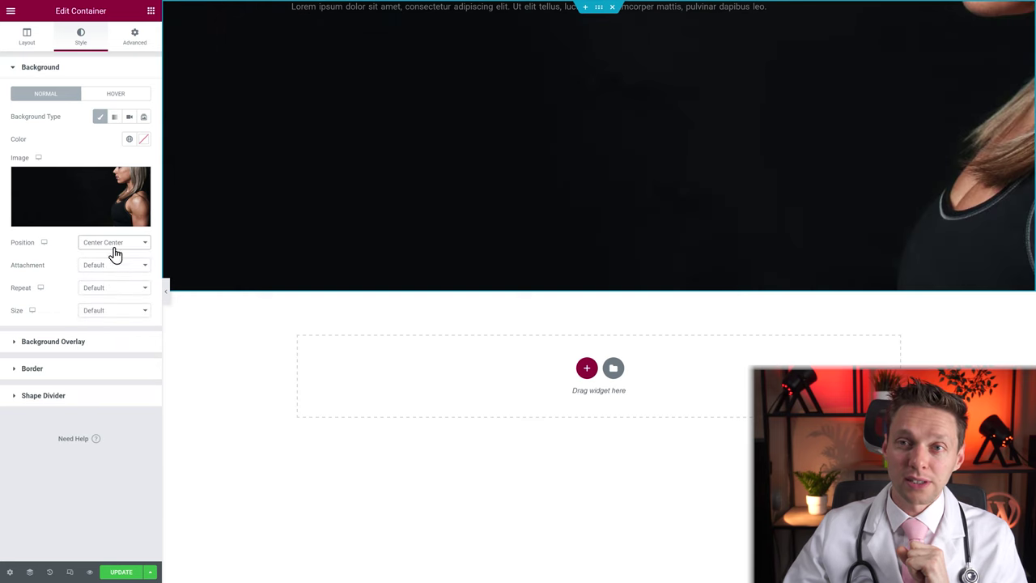
{"action": "left_click", "coordinate": [111, 246]}
{"action": "left_click", "coordinate": [109, 307]}
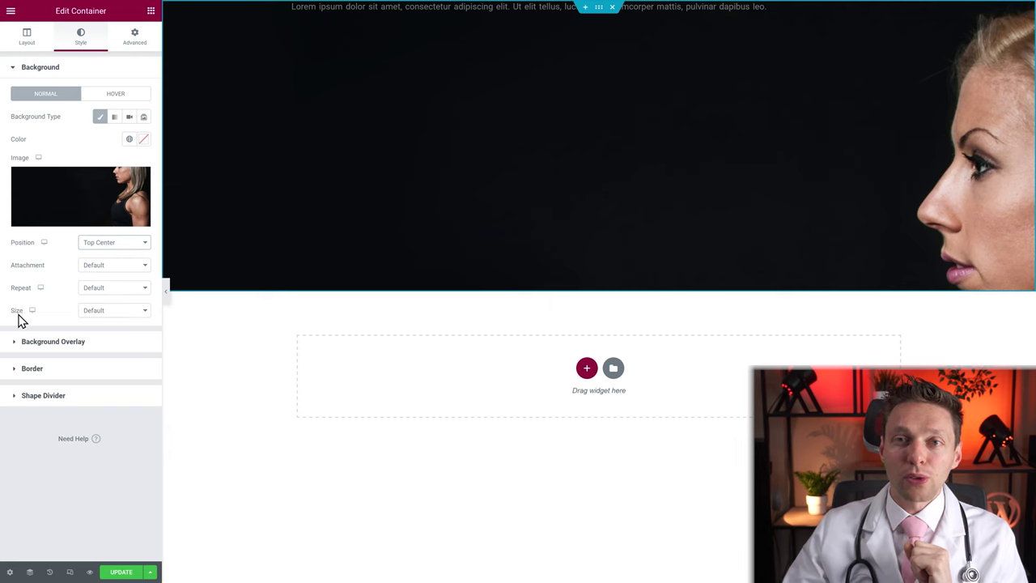
Try the Cover and Contain sizes for the container's background image.
{"action": "left_click", "coordinate": [98, 314]}
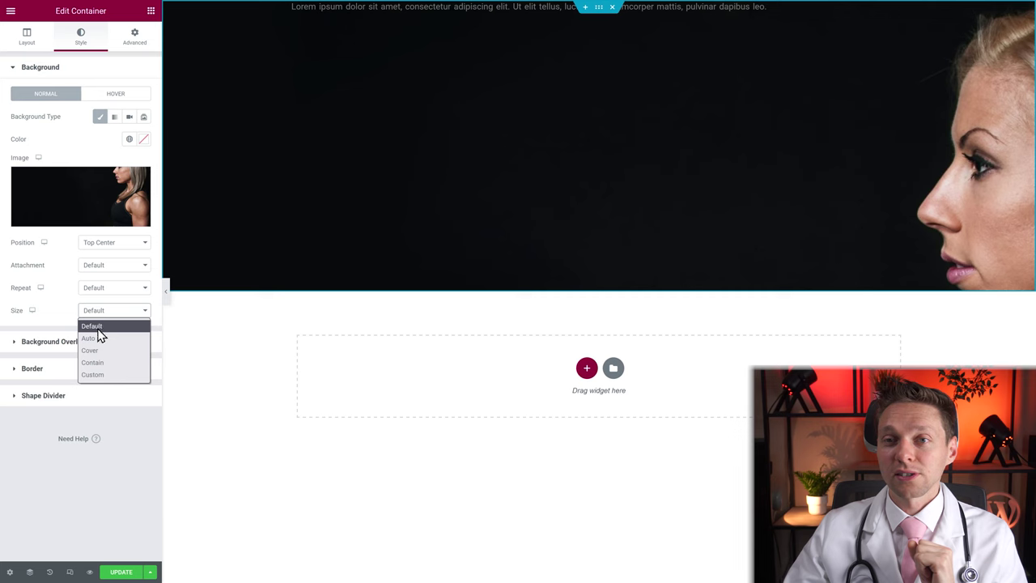
{"action": "left_click", "coordinate": [97, 353]}
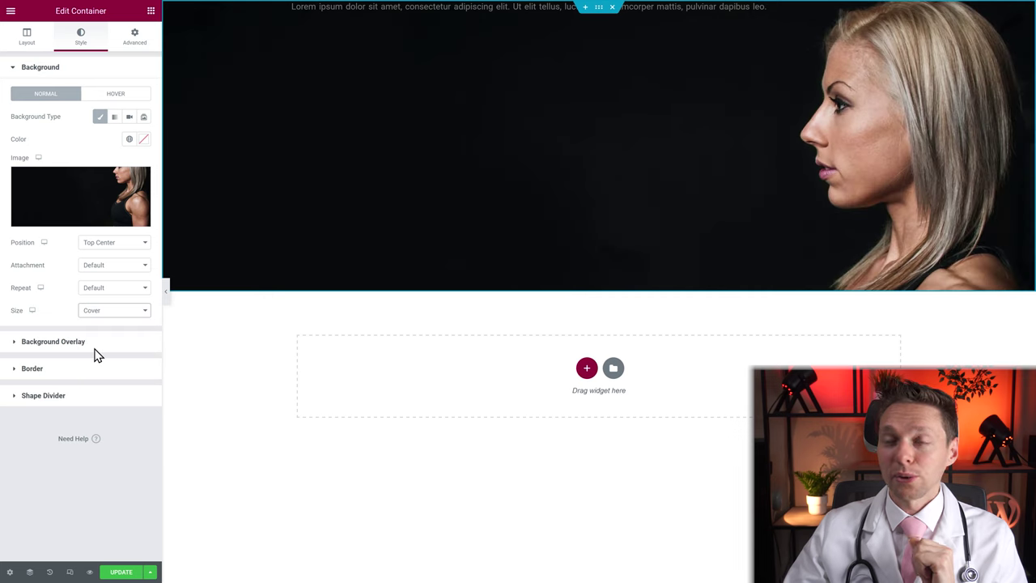
{"action": "left_click", "coordinate": [100, 316]}
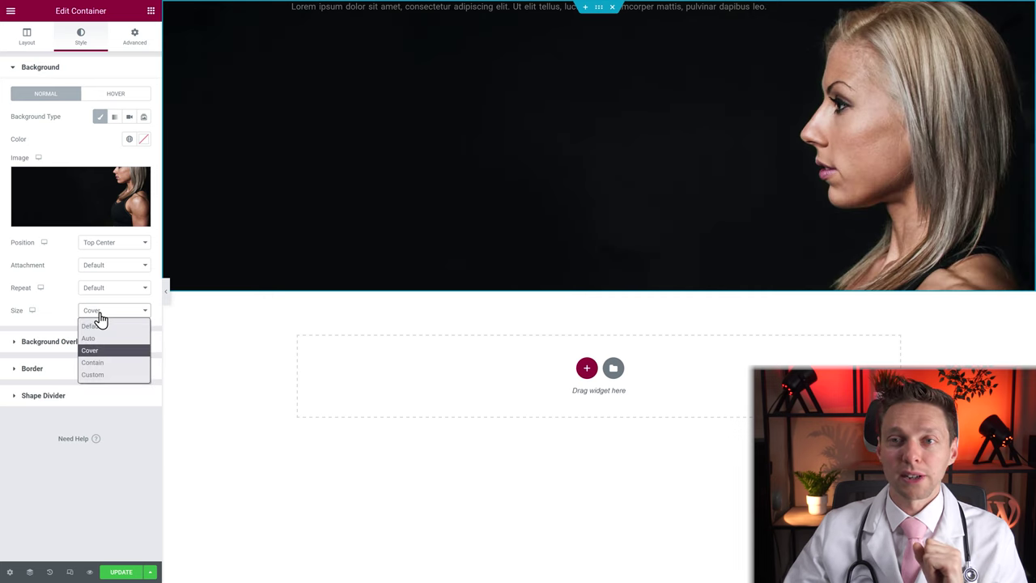
{"action": "left_click", "coordinate": [96, 362]}
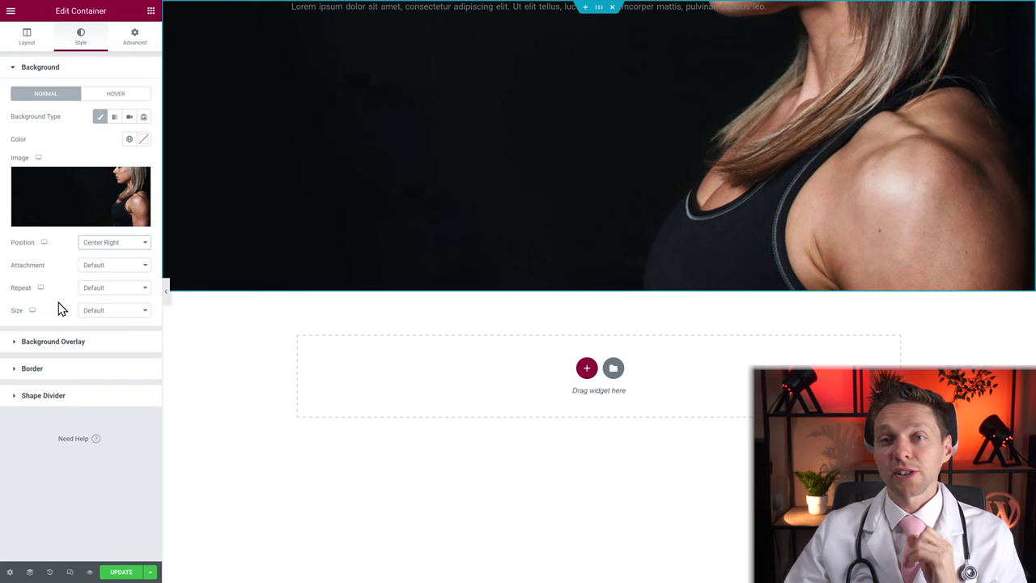
Set the background image's size to Contain and its repeat option to No-repeat.
{"action": "left_click", "coordinate": [101, 314]}
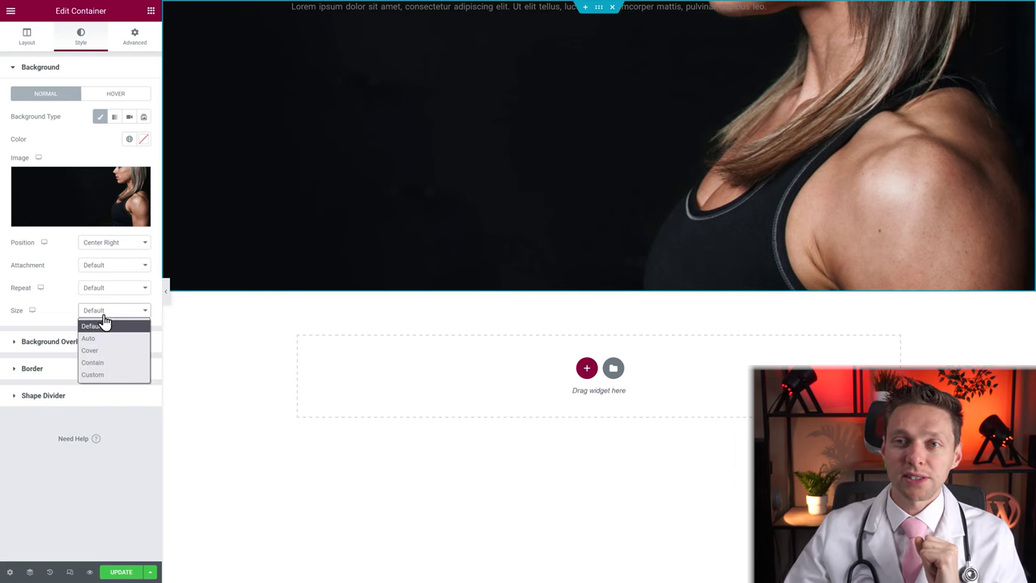
{"action": "left_click", "coordinate": [98, 362]}
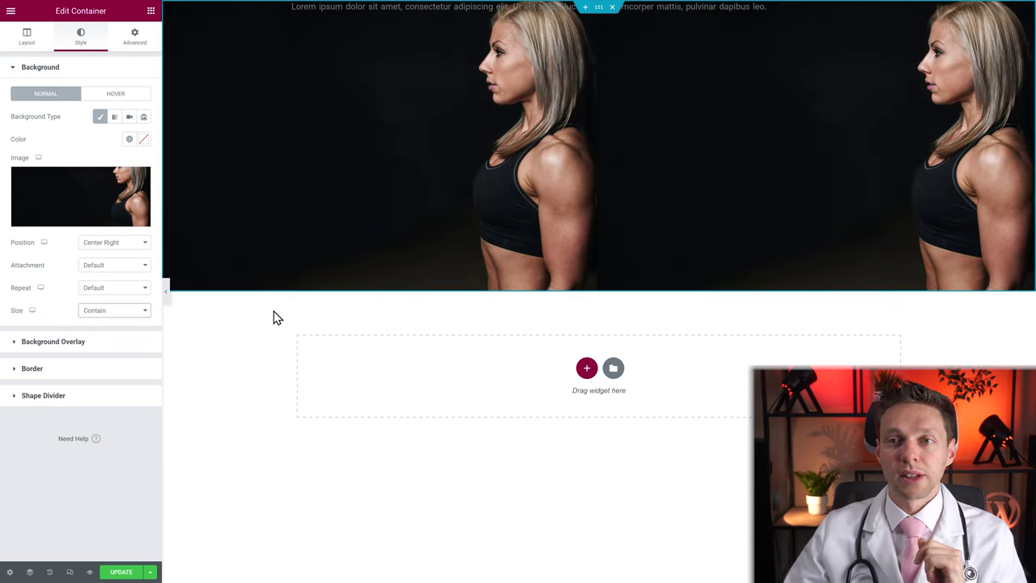
{"action": "left_click", "coordinate": [92, 293]}
{"action": "left_click", "coordinate": [97, 315]}
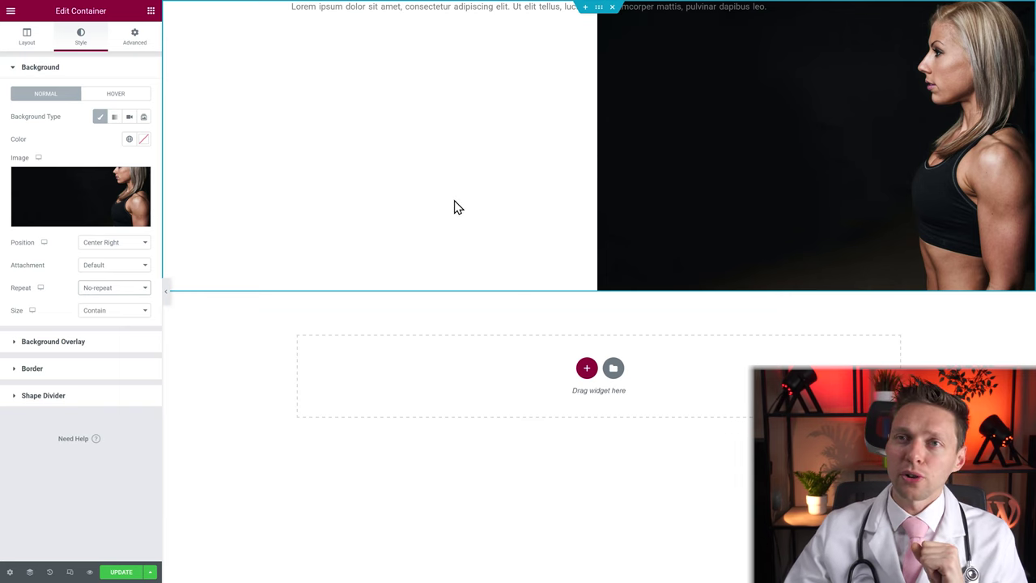
Set the container's background color to black (#000000).
{"action": "left_click", "coordinate": [143, 142]}
{"action": "left_click_drag", "start_coordinate": [93, 256], "coordinate": [153, 280]}
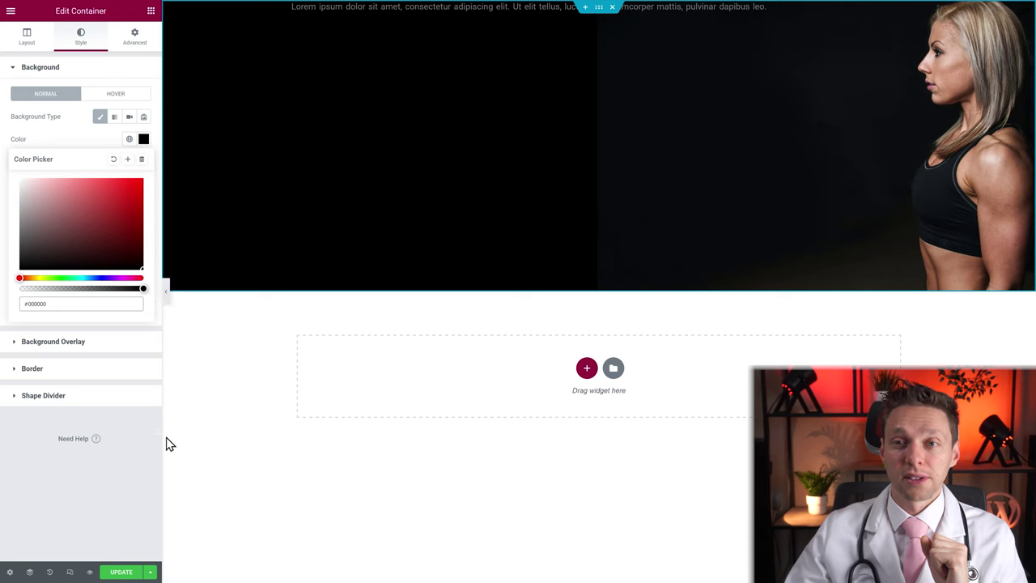
{"action": "left_click", "coordinate": [308, 272]}
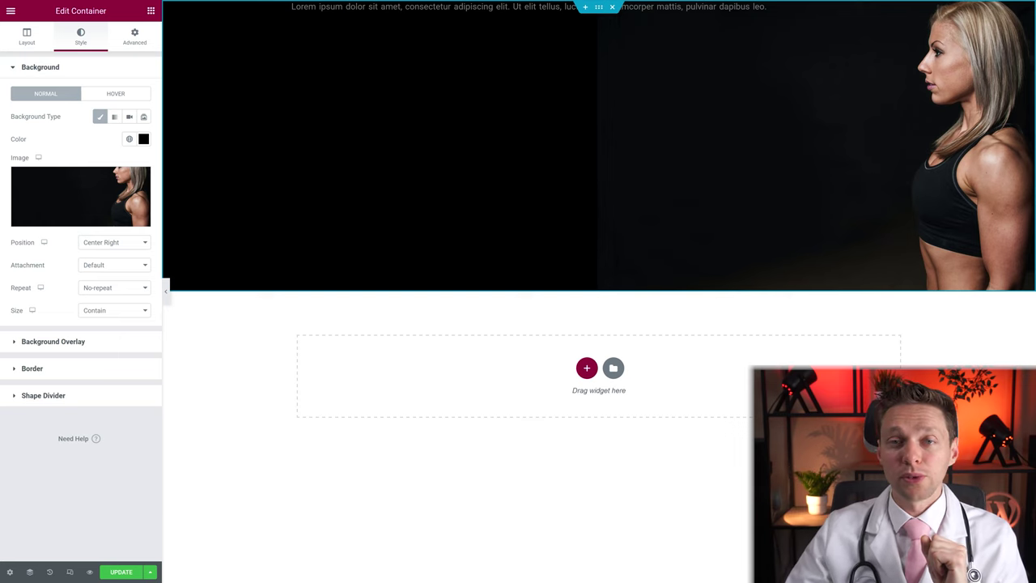
Set the background image's position to Custom and shift the image far to the right and slightly down within the container.
{"action": "left_click", "coordinate": [99, 245]}
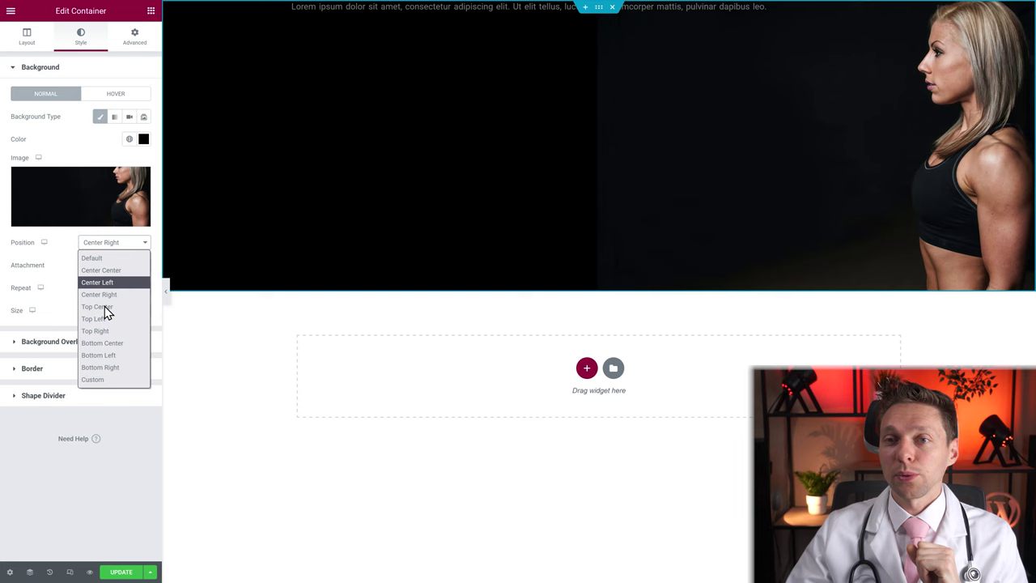
{"action": "left_click", "coordinate": [104, 381]}
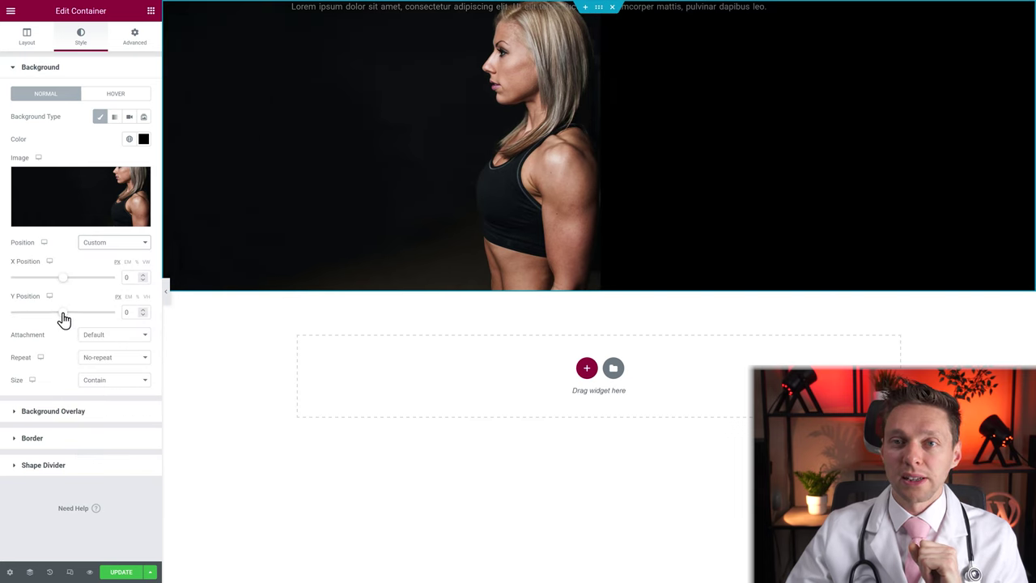
{"action": "left_click_drag", "start_coordinate": [62, 319], "coordinate": [66, 321]}
{"action": "left_click_drag", "start_coordinate": [60, 280], "coordinate": [109, 287]}
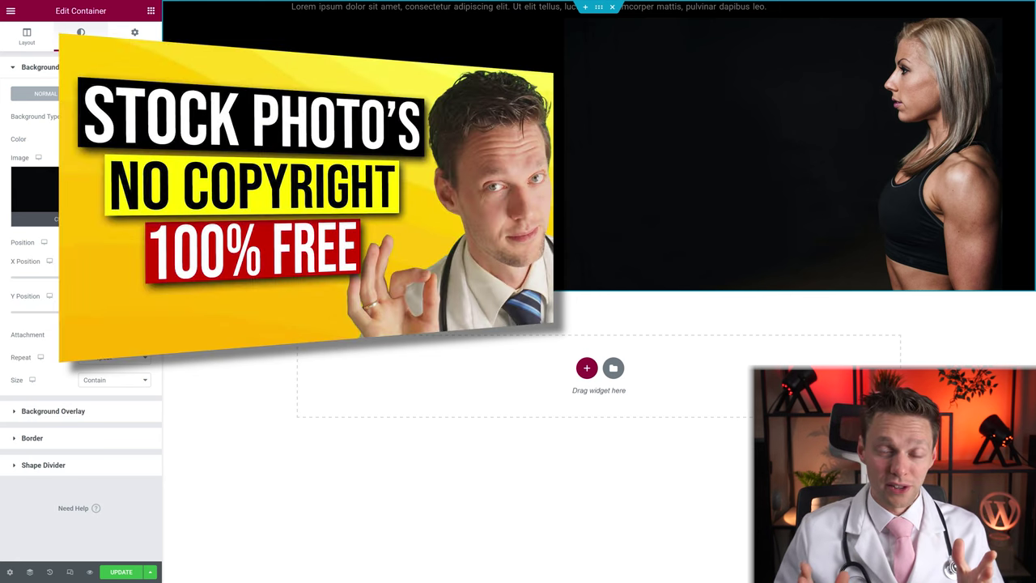
Insert iPhone-38.png from the media library after the first letter of the Lorem ipsum text and select the inserted image.
{"action": "left_click", "coordinate": [481, 9]}
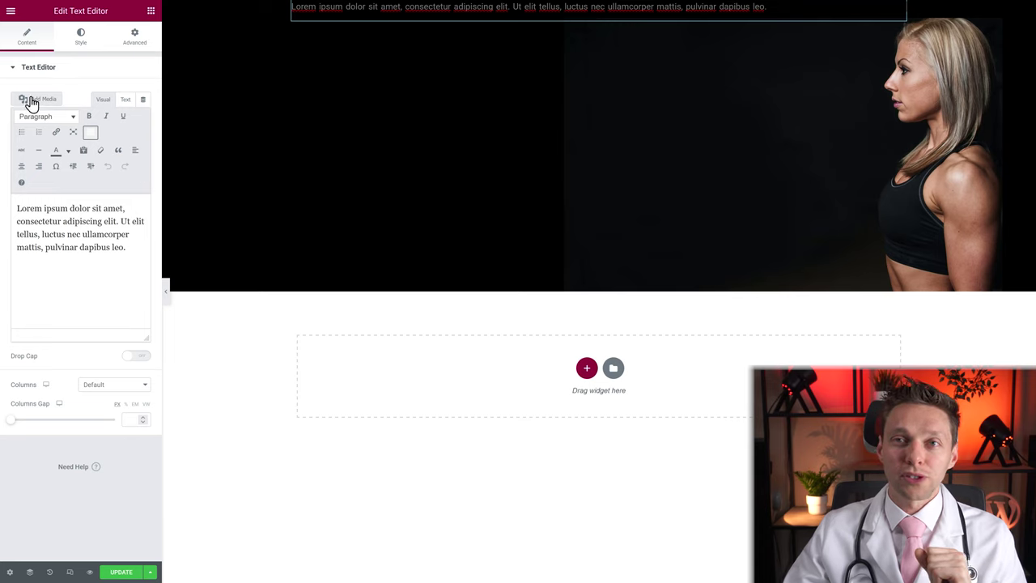
{"action": "double_click", "coordinate": [20, 210]}
{"action": "left_click_drag", "start_coordinate": [49, 213], "coordinate": [125, 247]}
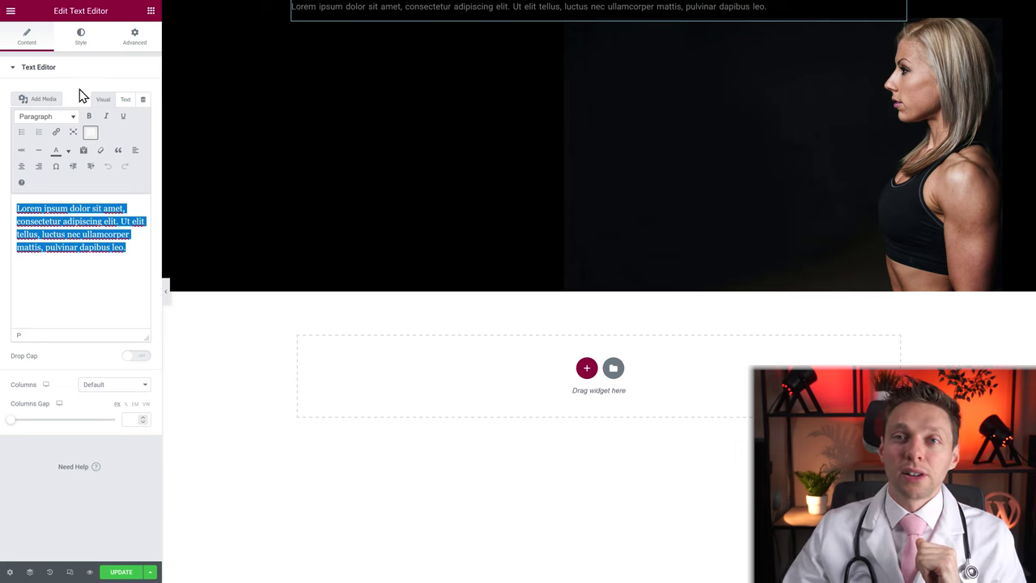
{"action": "left_click", "coordinate": [42, 210]}
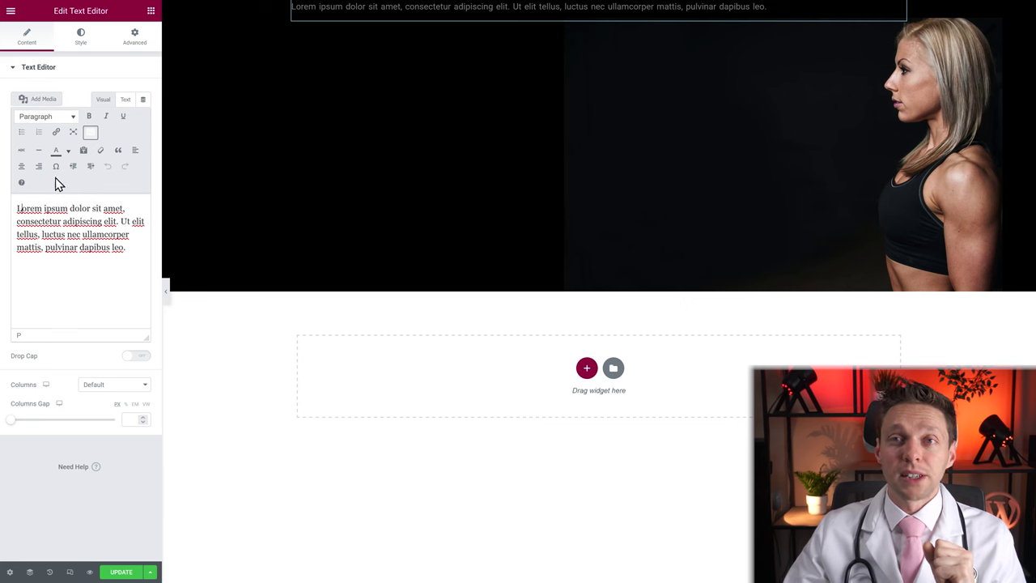
{"action": "left_click", "coordinate": [41, 100]}
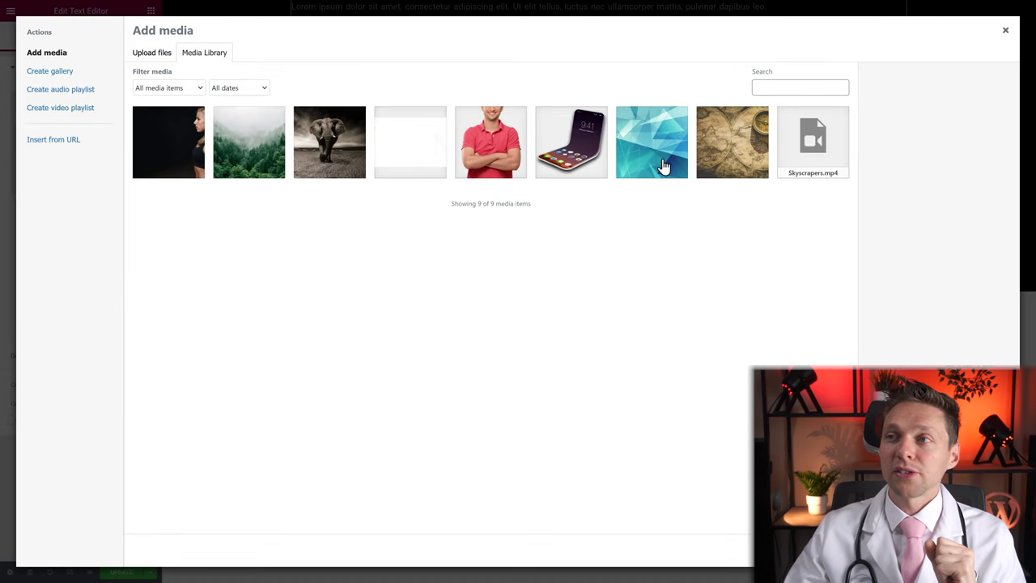
{"action": "left_click", "coordinate": [512, 172]}
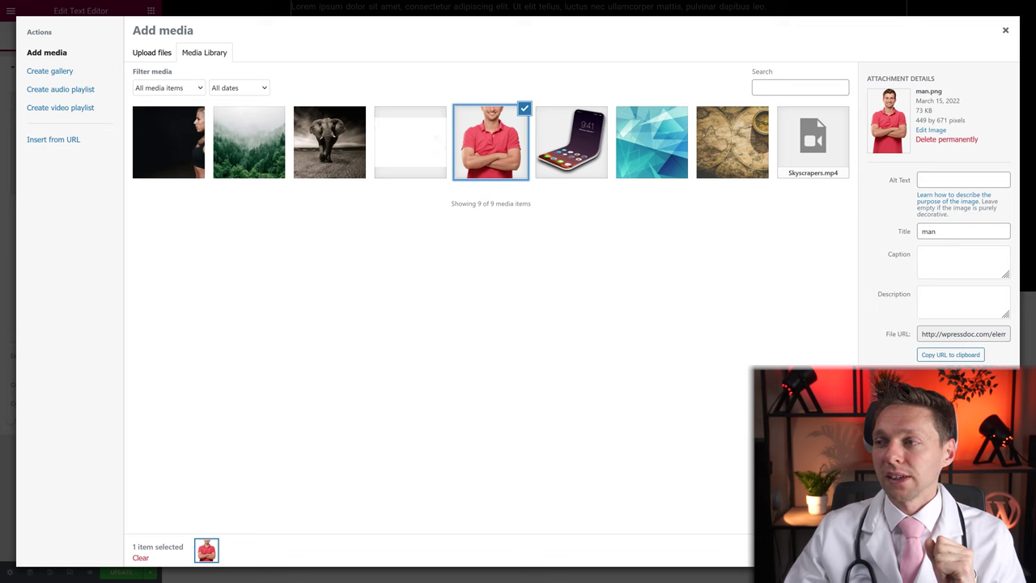
{"action": "left_click", "coordinate": [580, 172]}
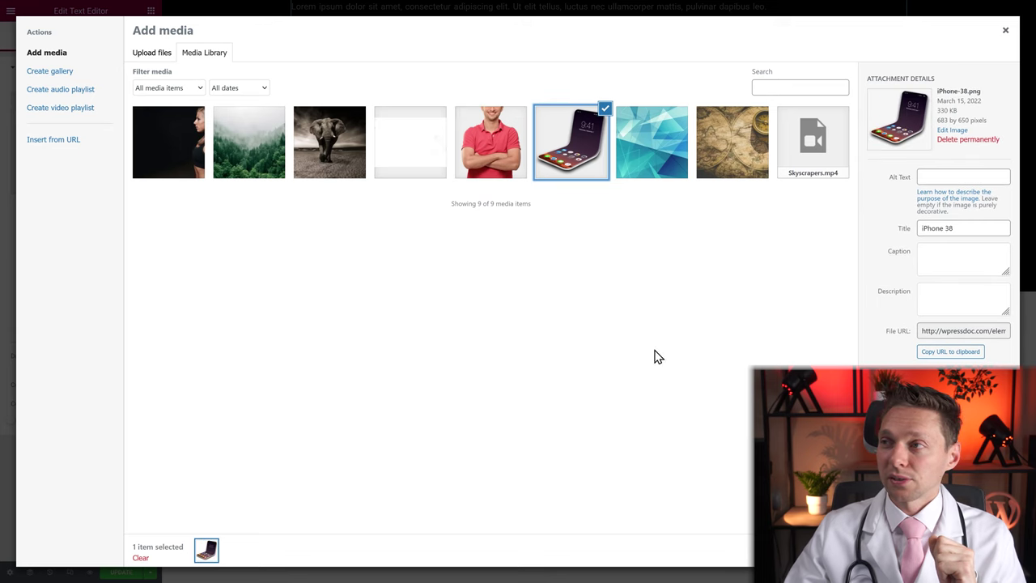
{"action": "left_click", "coordinate": [971, 550]}
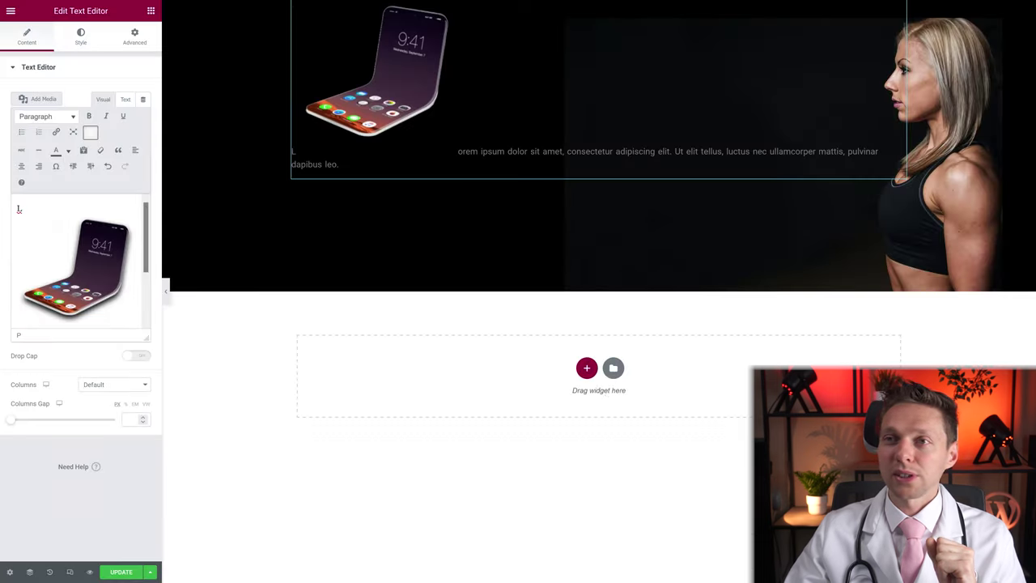
{"action": "left_click", "coordinate": [74, 274]}
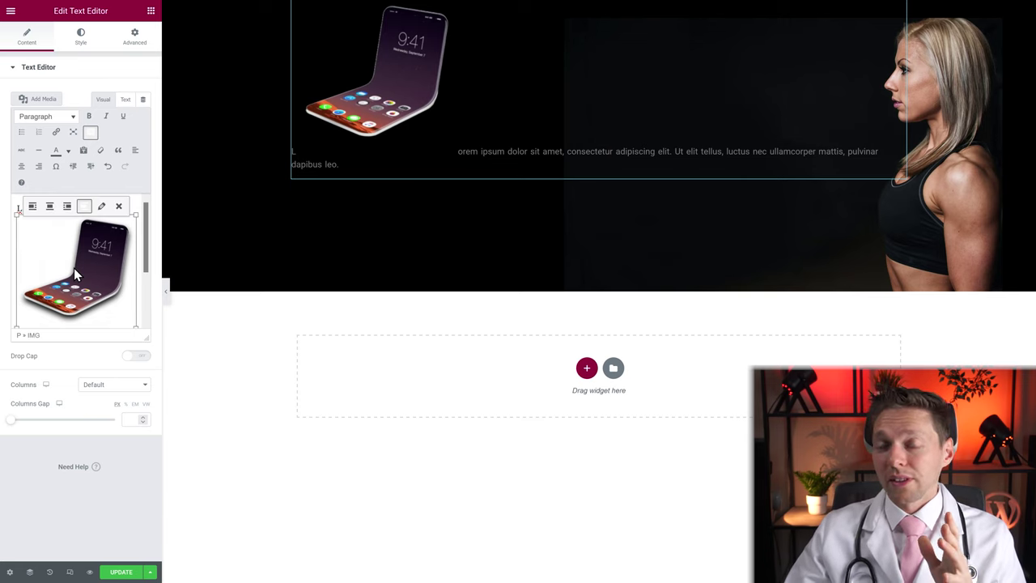
Remove the phone image from the text editor's content.
{"action": "left_click", "coordinate": [118, 209]}
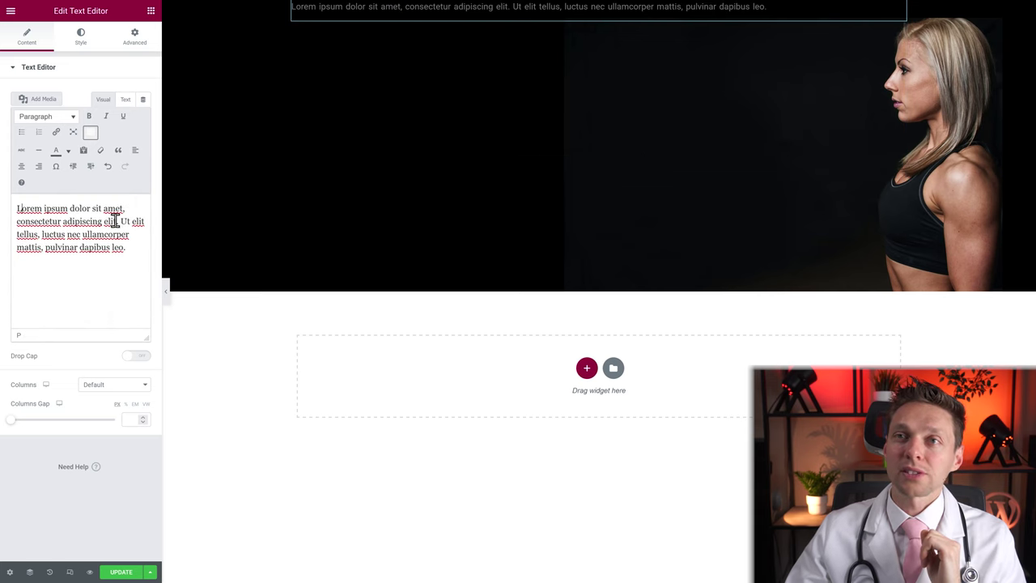
Add an Image widget below the Lorem ipsum text in the container and fill it with iPhone-38.png from the media library.
{"action": "left_click", "coordinate": [151, 10]}
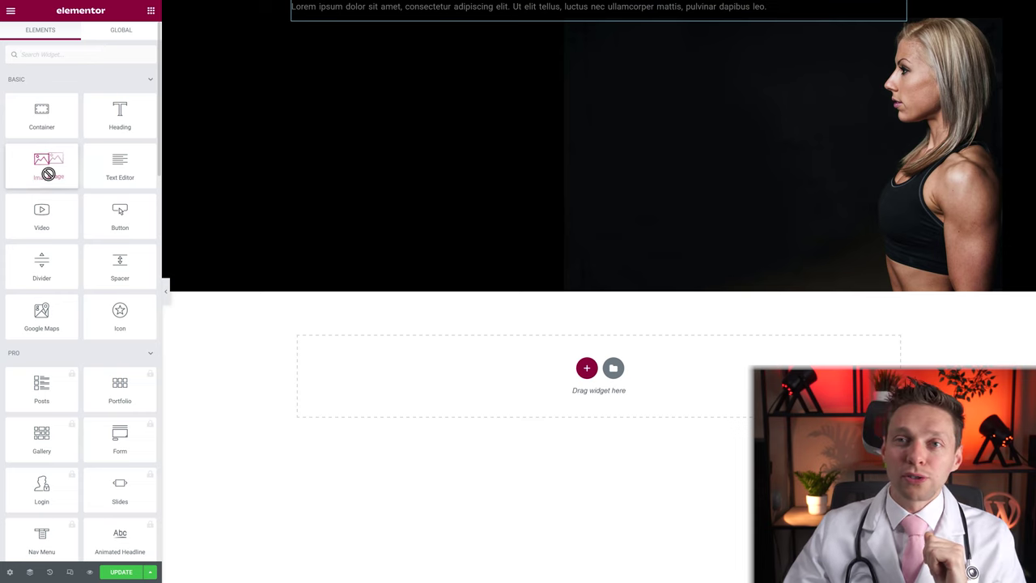
{"action": "left_click_drag", "start_coordinate": [53, 173], "coordinate": [303, 24]}
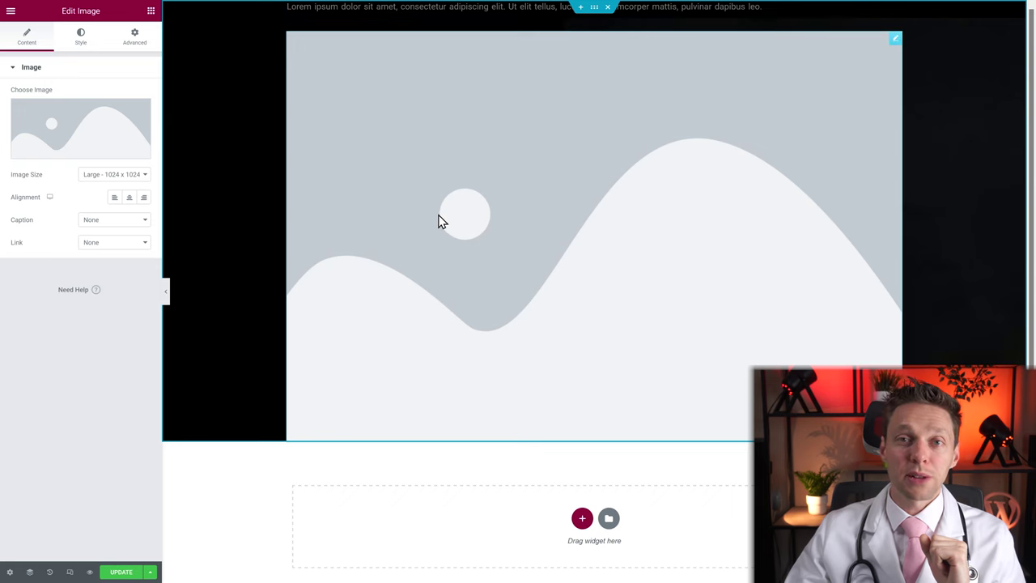
{"action": "left_click", "coordinate": [86, 139]}
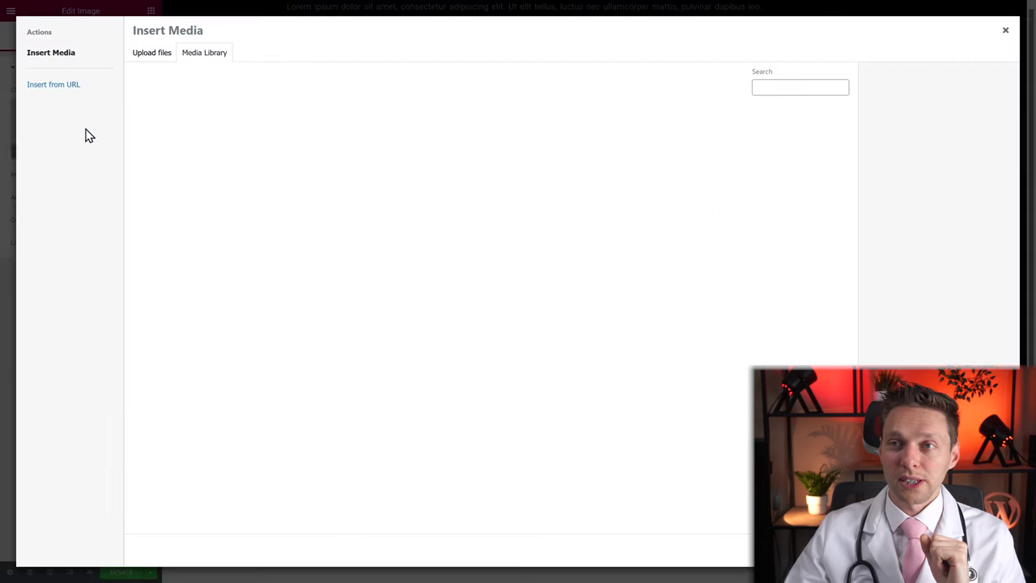
{"action": "left_click", "coordinate": [572, 169]}
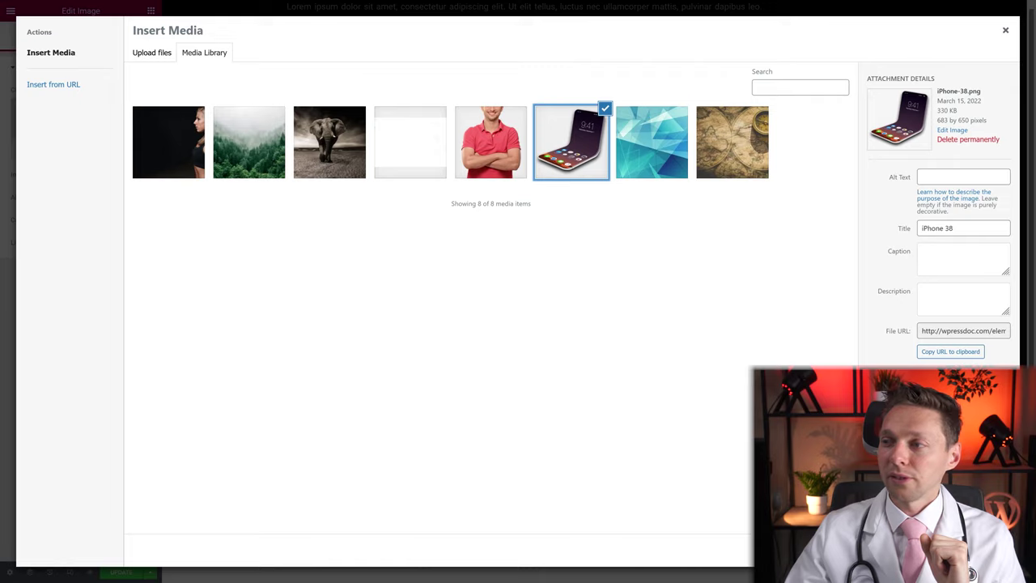
{"action": "left_click", "coordinate": [976, 551]}
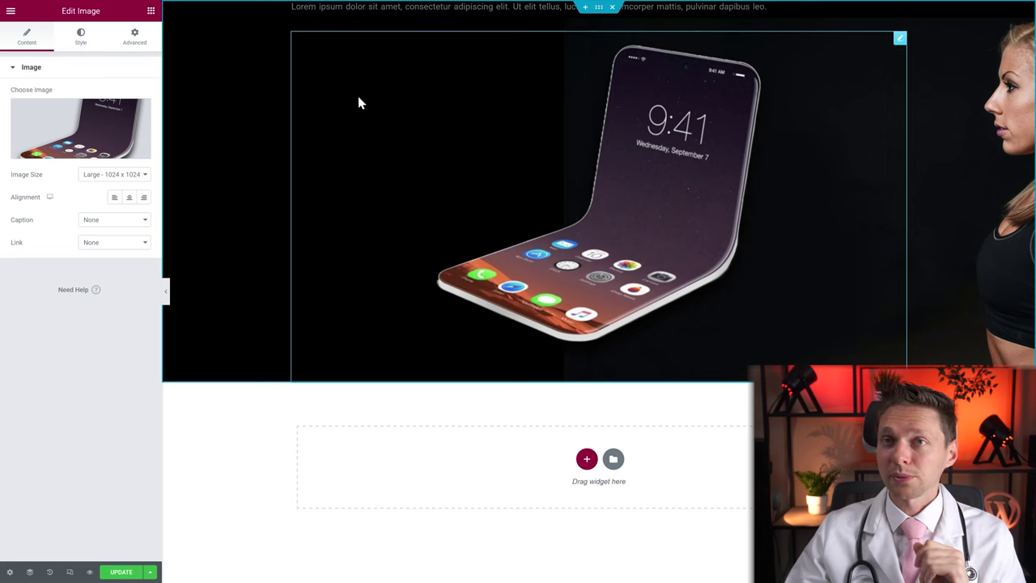
Set the container's item direction to a left-to-right row.
{"action": "left_click", "coordinate": [599, 13]}
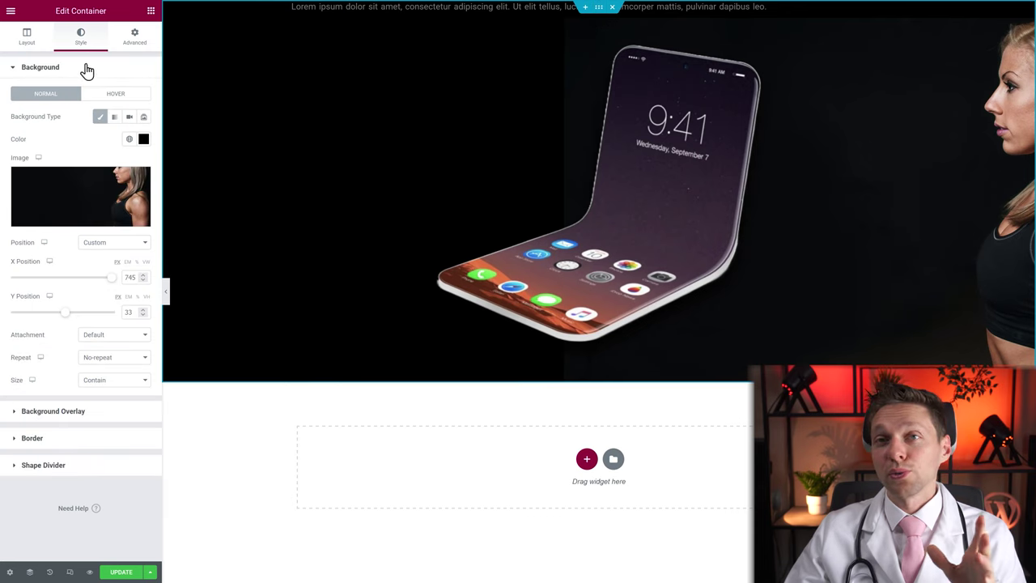
{"action": "left_click", "coordinate": [31, 38]}
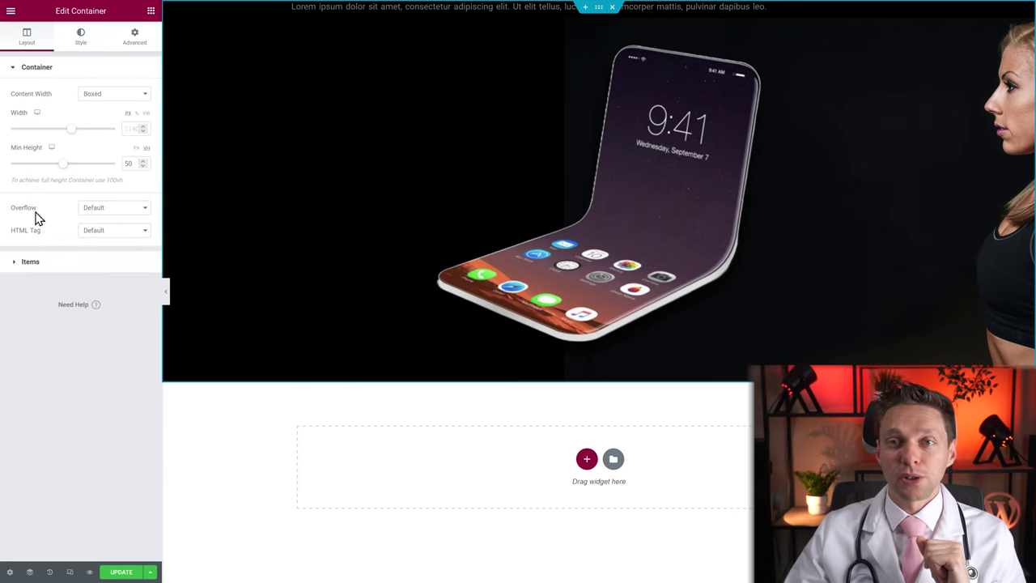
{"action": "left_click", "coordinate": [29, 262]}
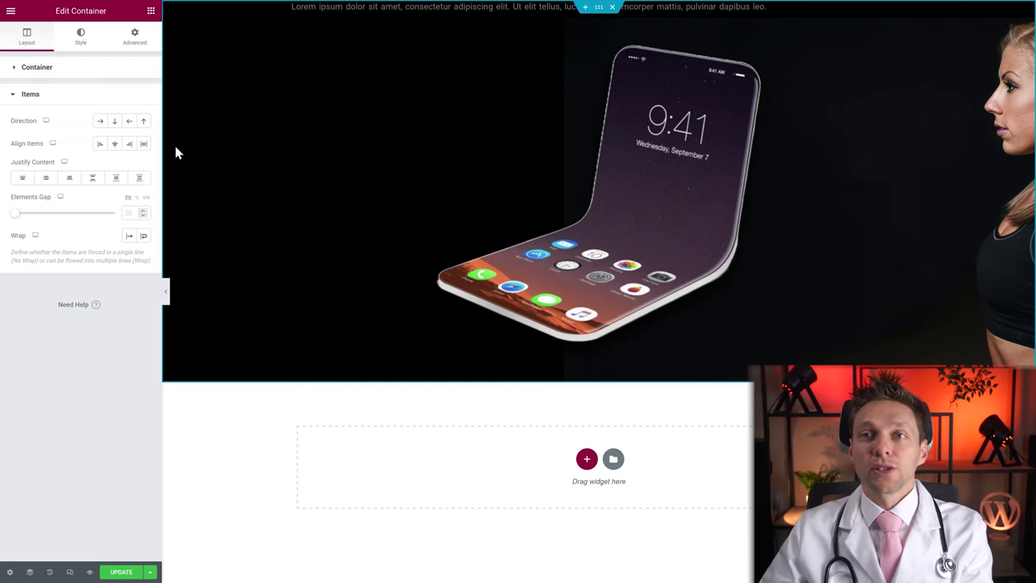
{"action": "left_click", "coordinate": [100, 123]}
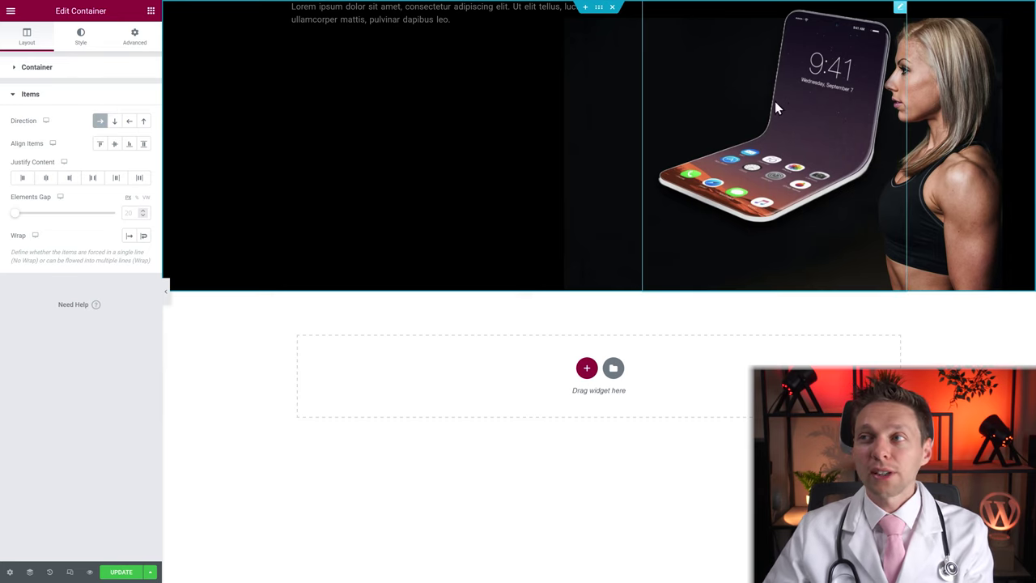
Move the phone image ahead of the Lorem ipsum text and add a Heading widget in front of the image.
{"action": "left_click_drag", "start_coordinate": [775, 104], "coordinate": [400, 95]}
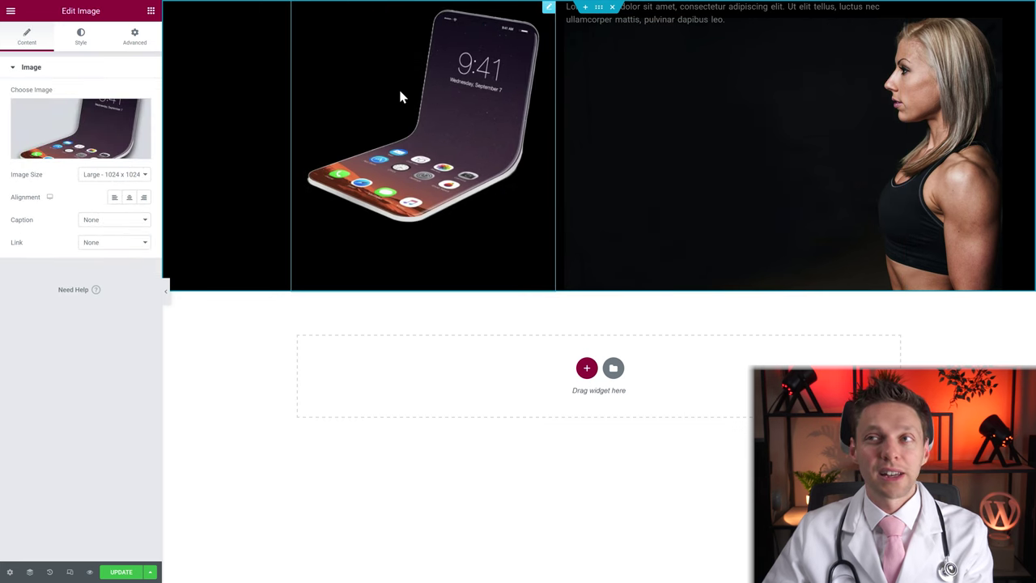
{"action": "left_click", "coordinate": [227, 105]}
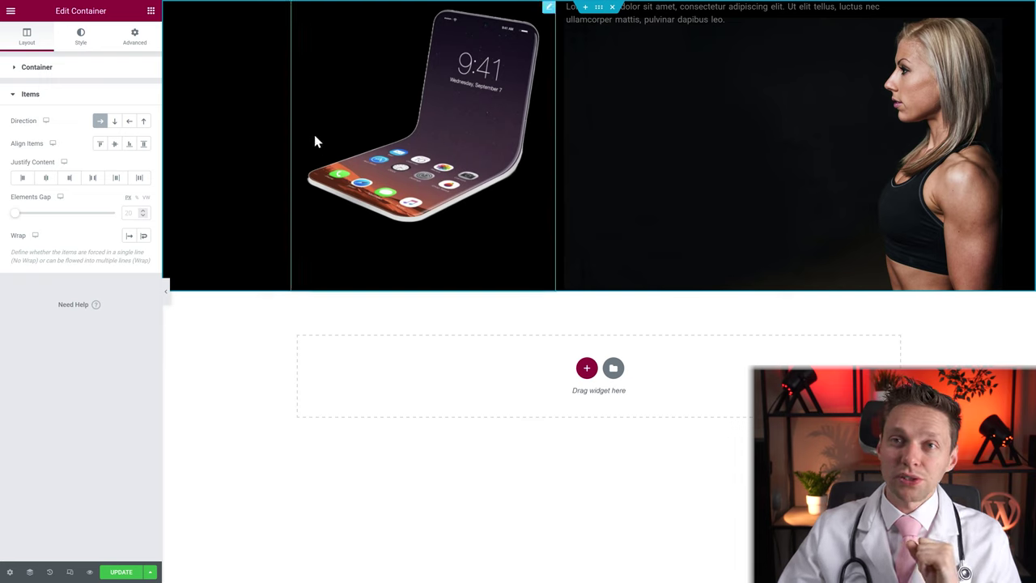
{"action": "left_click", "coordinate": [151, 11]}
{"action": "left_click_drag", "start_coordinate": [119, 114], "coordinate": [324, 65]}
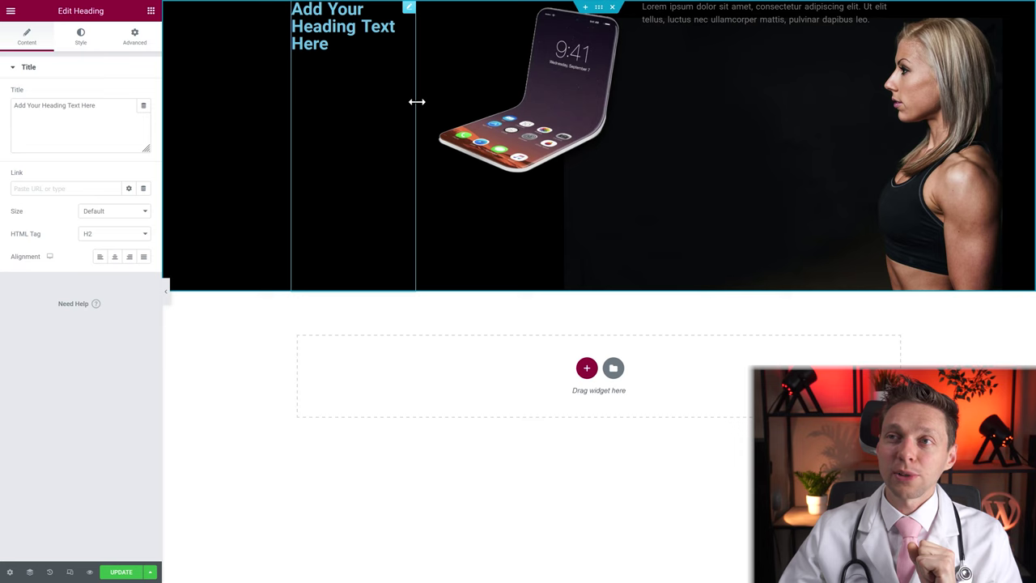
Widen the heading column to nearly half of the container's content width and the phone image column slightly.
{"action": "left_click_drag", "start_coordinate": [416, 101], "coordinate": [558, 104]}
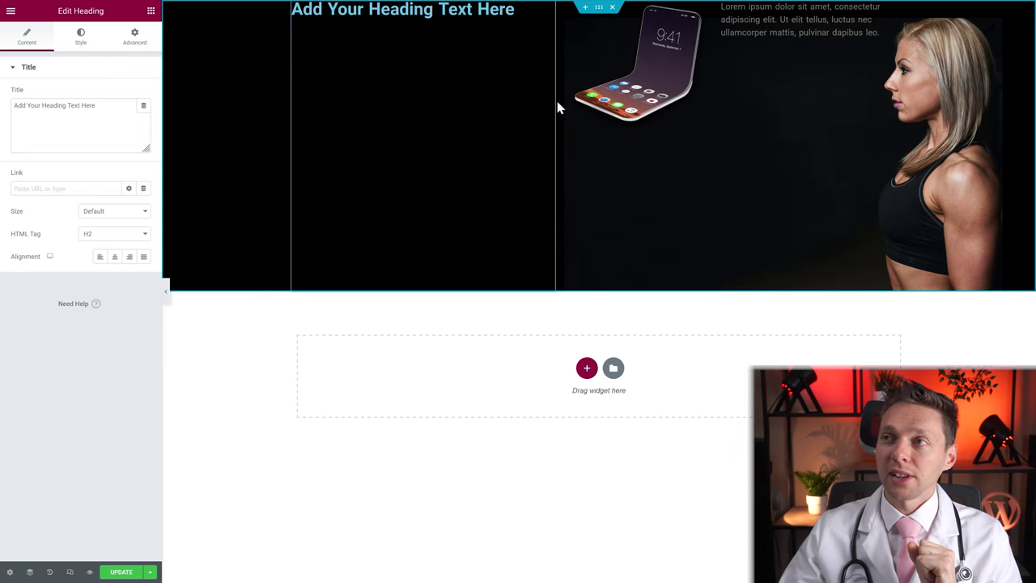
{"action": "mouse_move", "coordinate": [710, 97]}
{"action": "left_mouse_down"}
{"action": "mouse_move", "coordinate": [770, 99]}
{"action": "mouse_move", "coordinate": [726, 97]}
{"action": "left_mouse_up"}
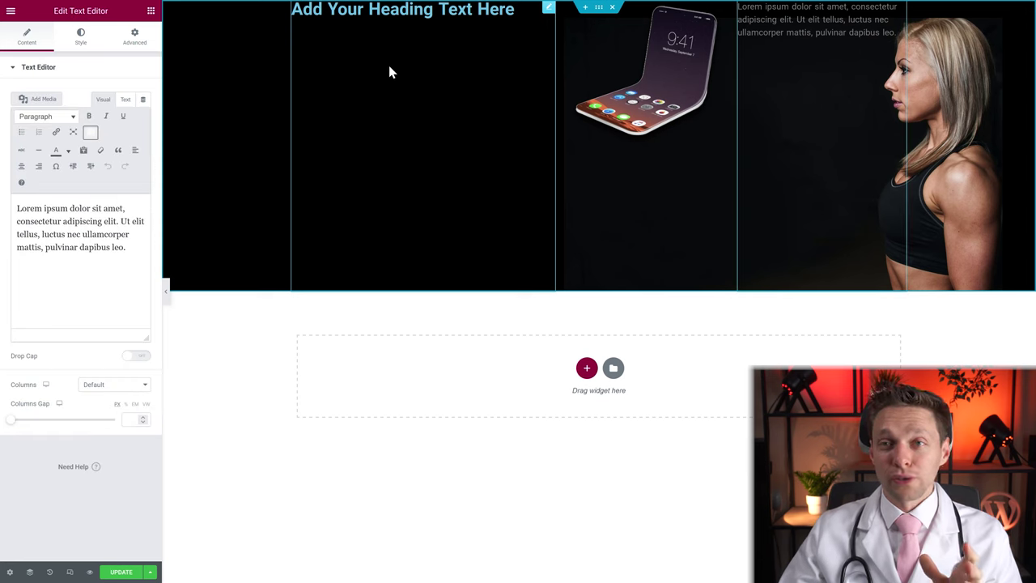
Delete the heading and the phone image widgets from the container.
{"action": "right_click", "coordinate": [522, 24]}
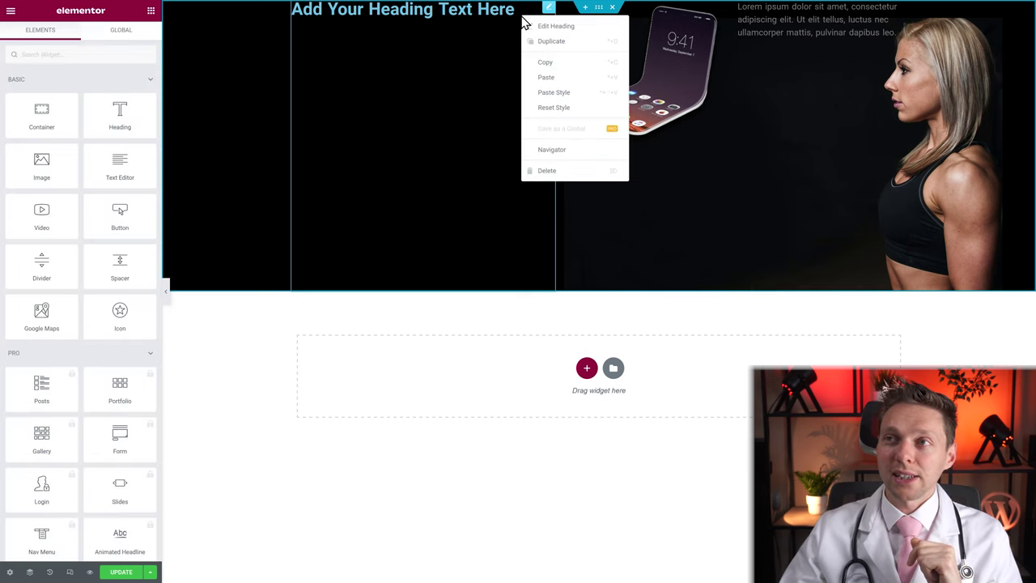
{"action": "left_click", "coordinate": [548, 171]}
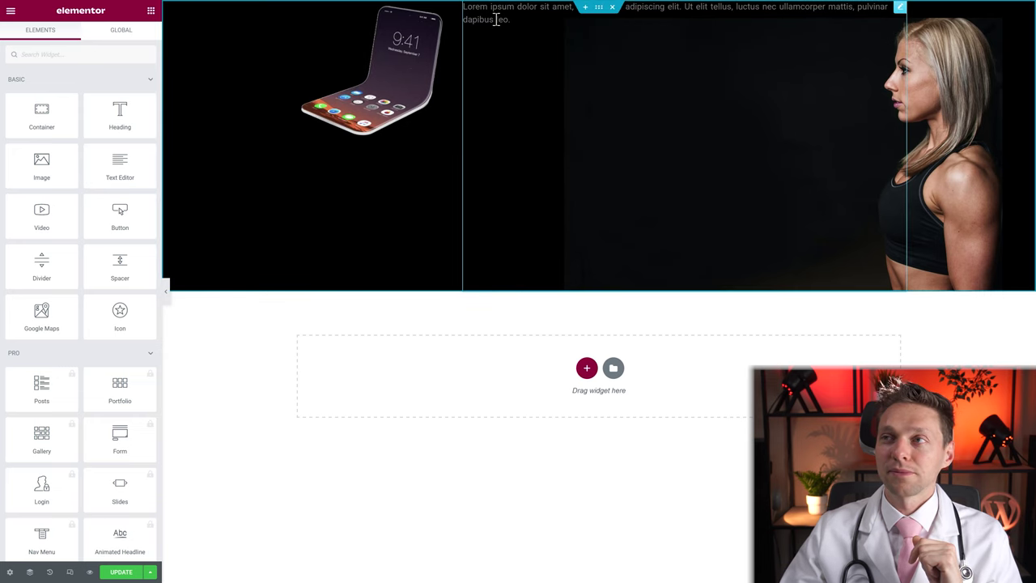
{"action": "right_click", "coordinate": [399, 52]}
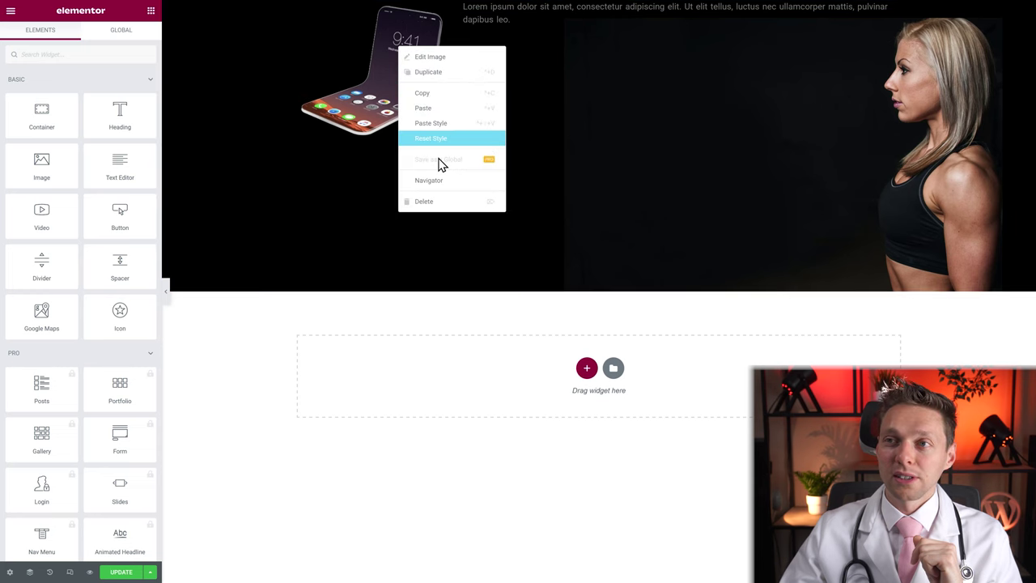
{"action": "left_click", "coordinate": [429, 202]}
Open the Lorem ipsum text widget for editing and look at its Dynamic Content option.
{"action": "left_click", "coordinate": [456, 89]}
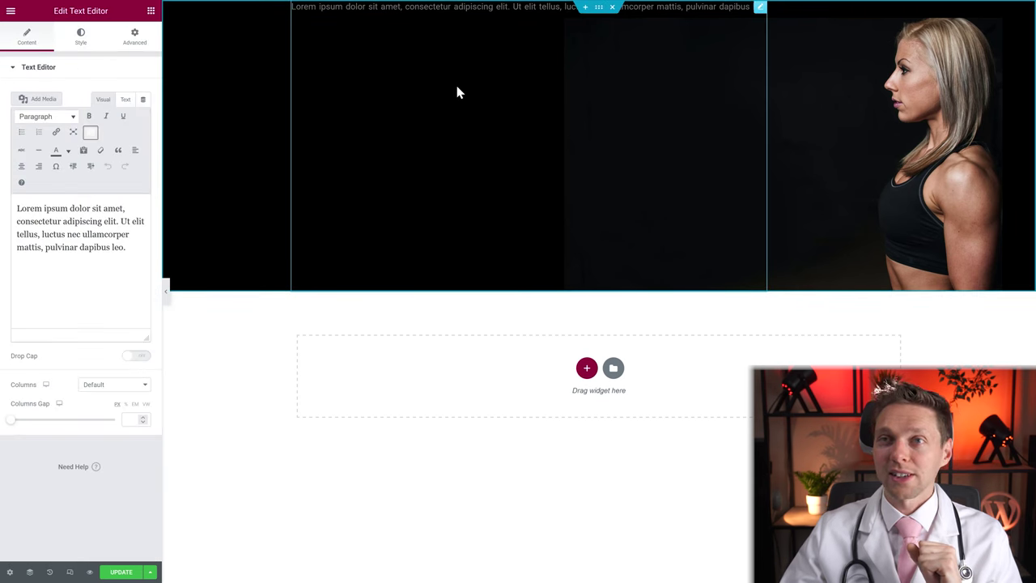
{"action": "left_click", "coordinate": [20, 210]}
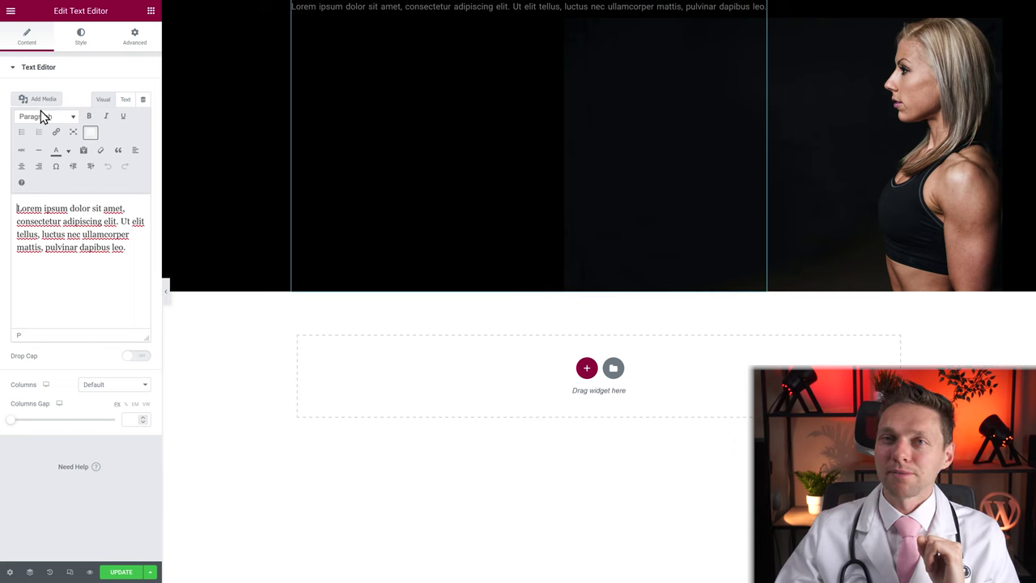
{"action": "left_click", "coordinate": [144, 102]}
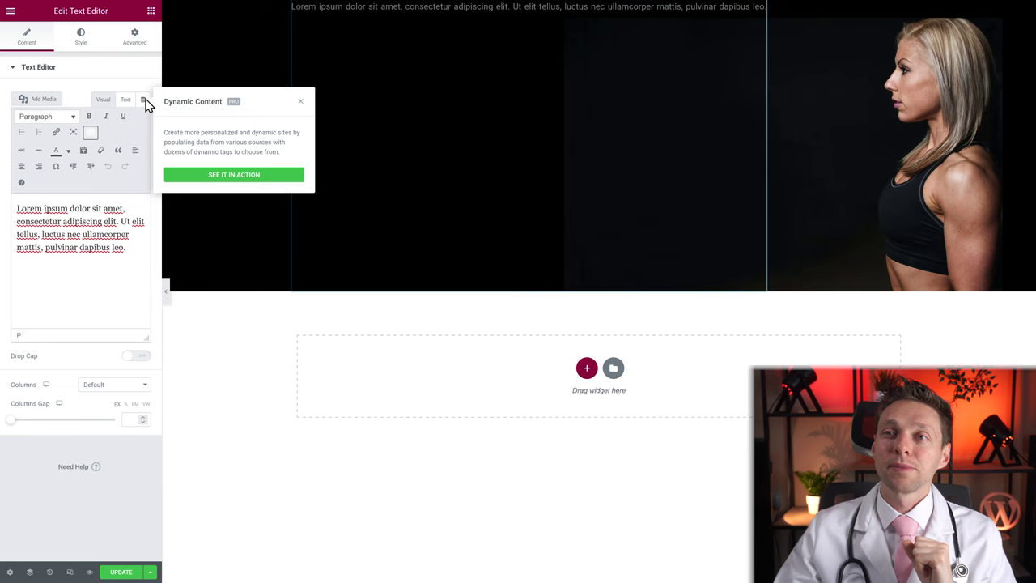
{"action": "left_click", "coordinate": [301, 105]}
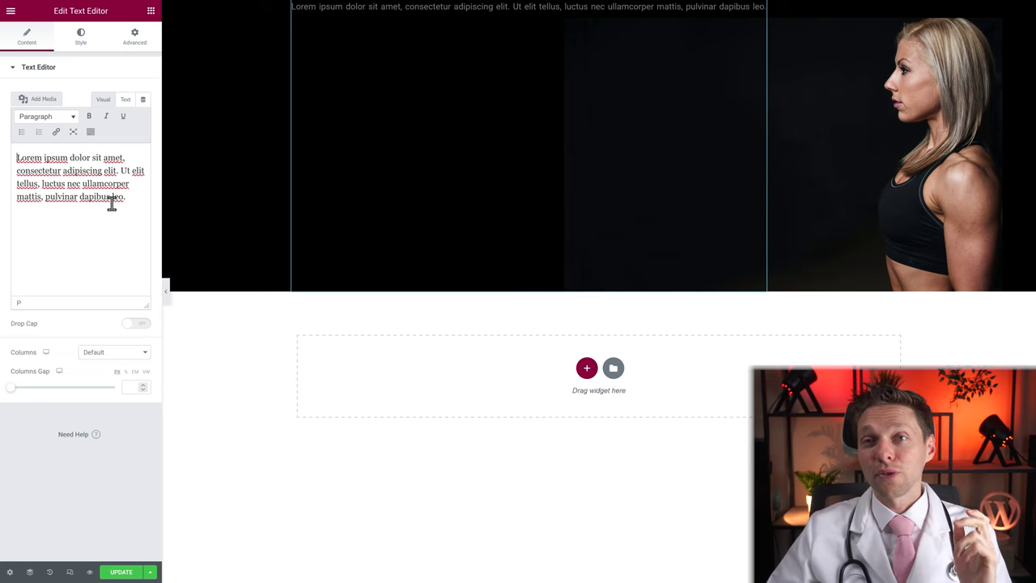
Replace the whole Lorem ipsum text with two paragraphs, "Get in digital shape" and "With the WPress Doctor".
{"action": "left_click_drag", "start_coordinate": [125, 197], "coordinate": [62, 146]}
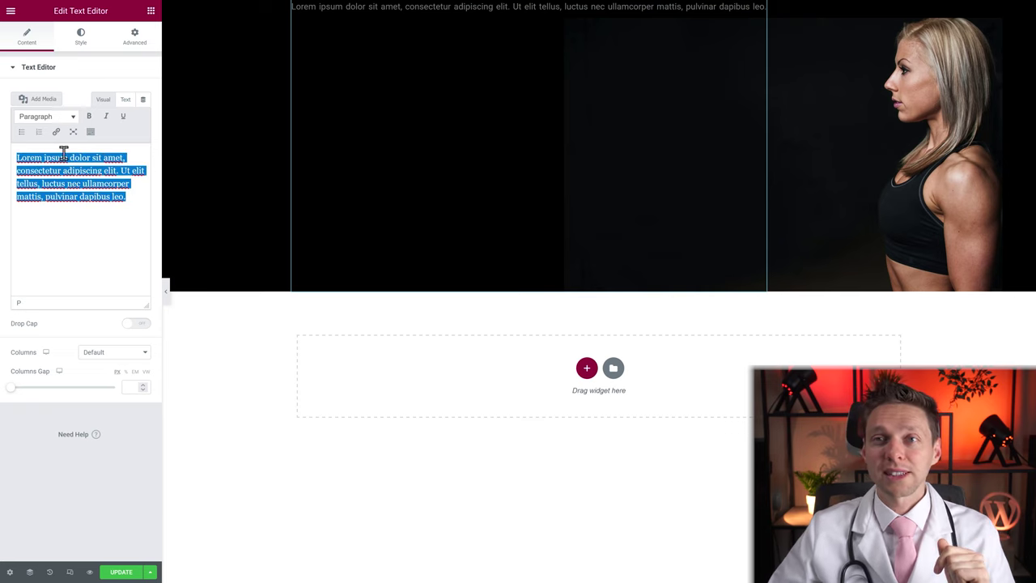
{"action": "left_click", "coordinate": [90, 118]}
{"action": "left_click", "coordinate": [91, 122]}
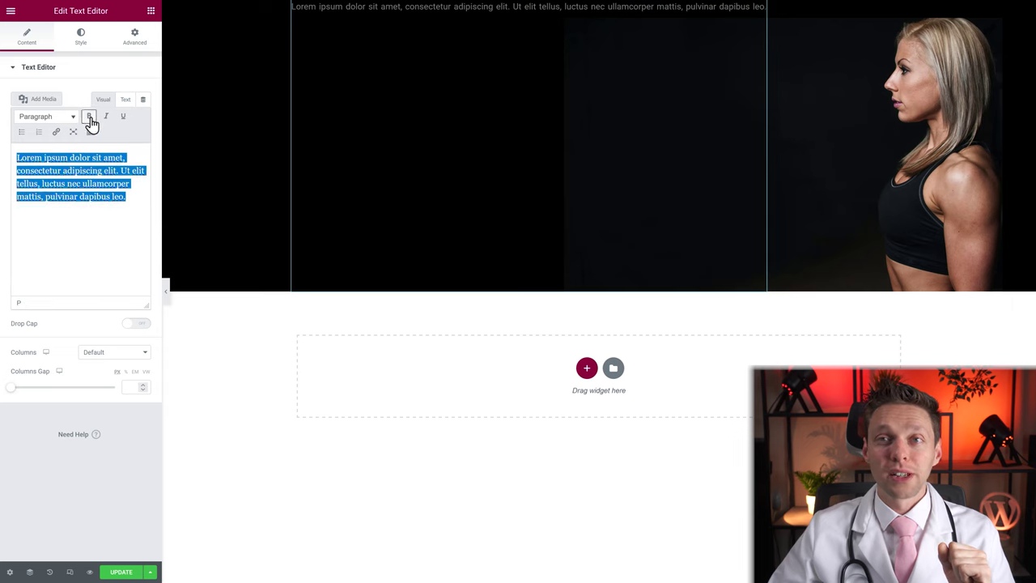
{"action": "left_click", "coordinate": [54, 124]}
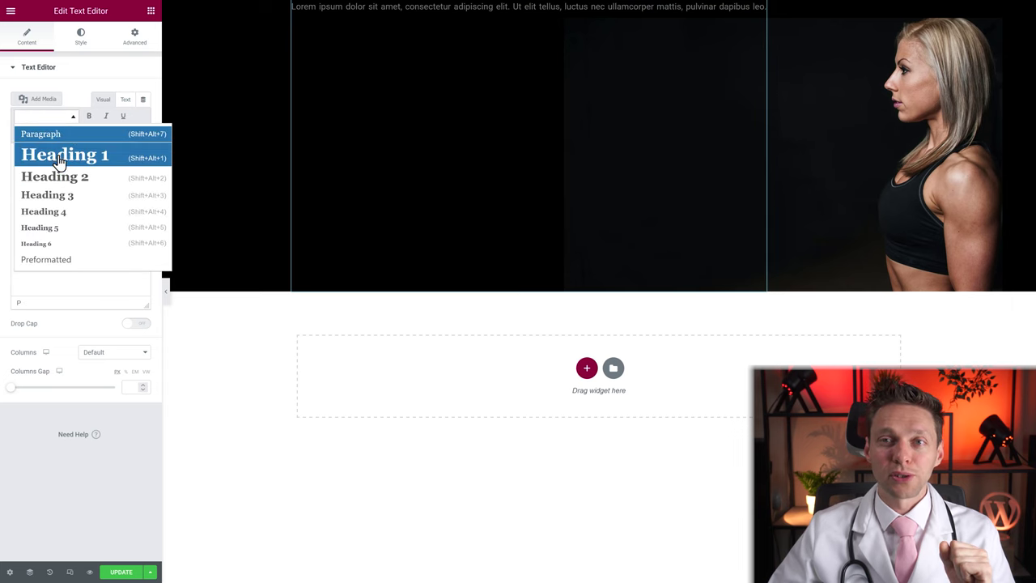
{"action": "key", "text": "Escape"}
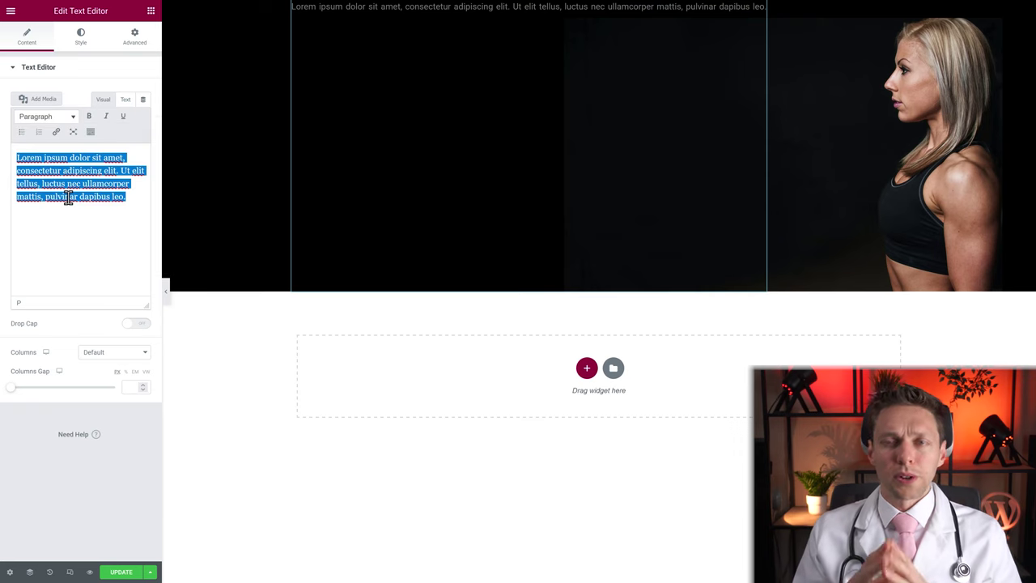
{"action": "type", "text": "Get in digital shape"}
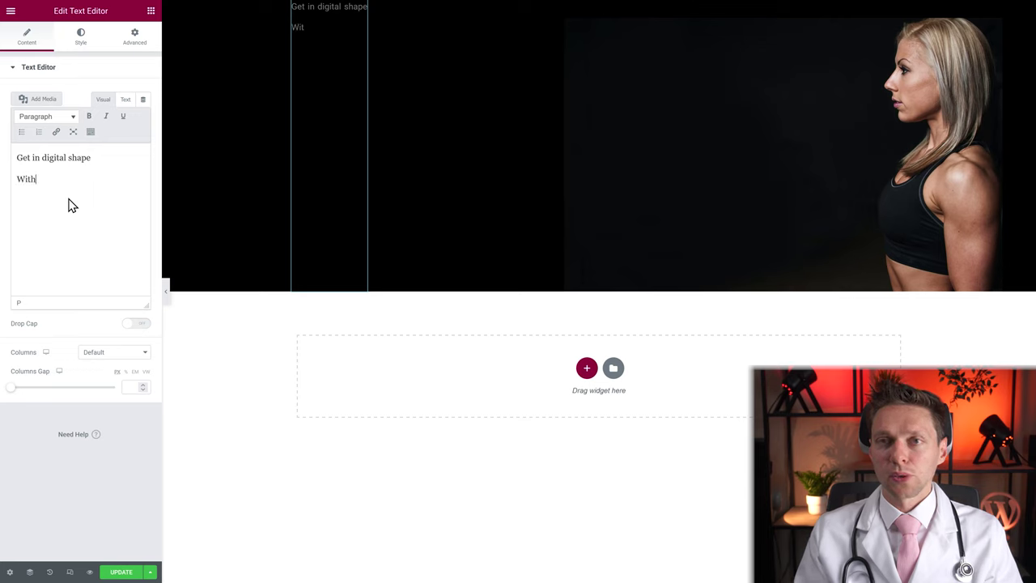
{"action": "type", "text": "the WPress Doctor"}
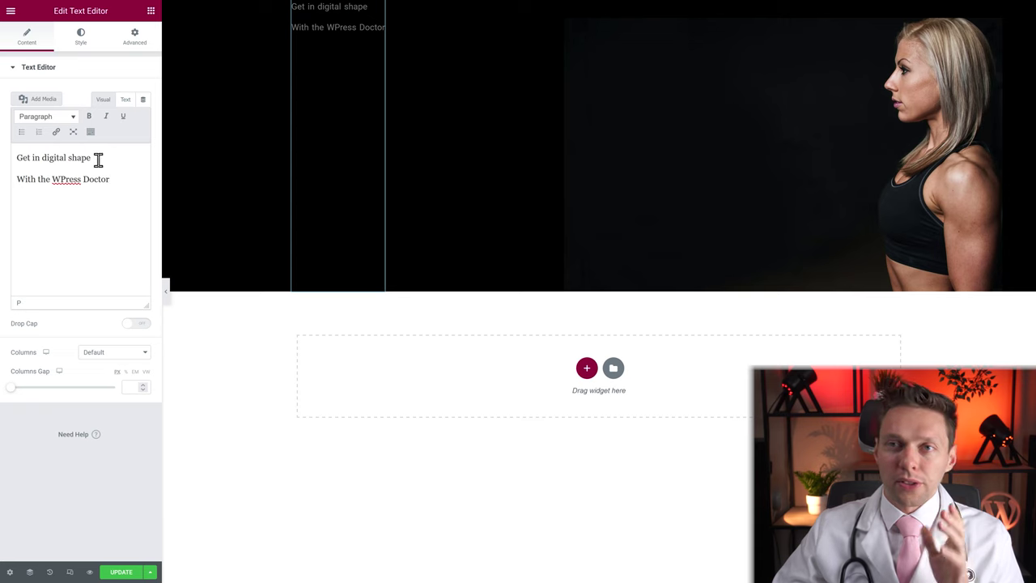
Format the line "Get in digital shape" as Heading 1.
{"action": "left_click_drag", "start_coordinate": [101, 159], "coordinate": [14, 158]}
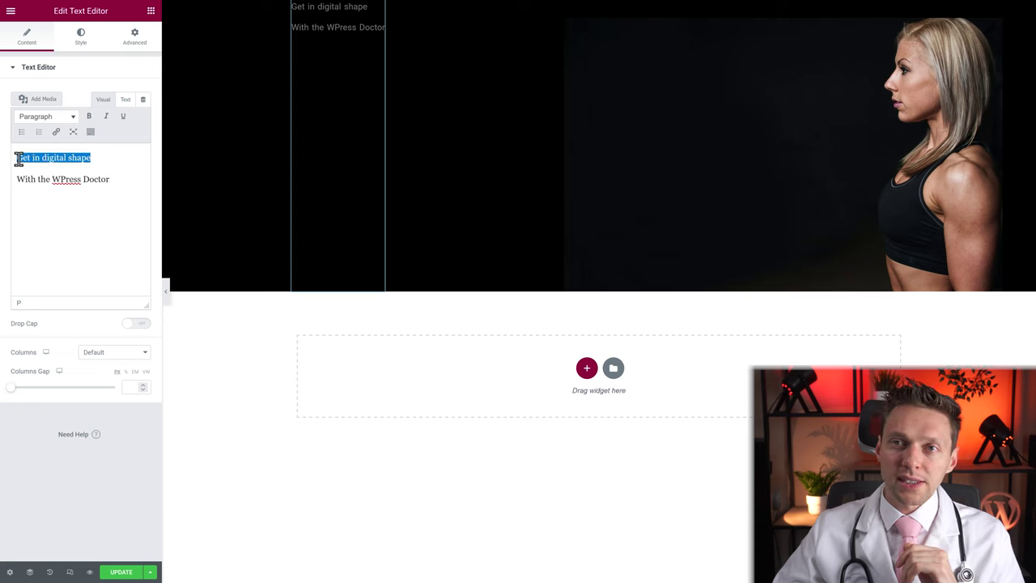
{"action": "left_click", "coordinate": [69, 120]}
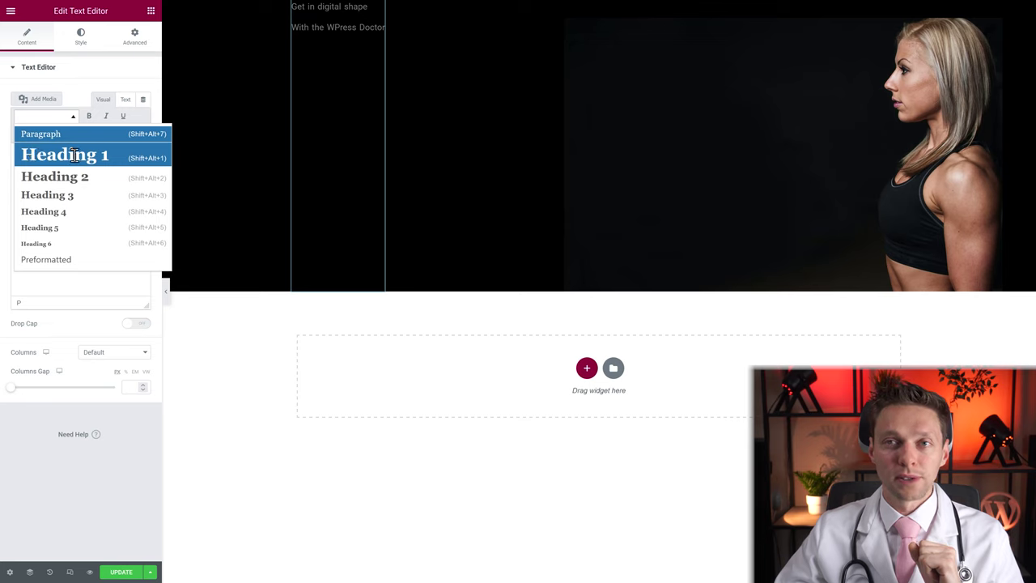
{"action": "left_click", "coordinate": [74, 157]}
{"action": "left_click", "coordinate": [75, 159]}
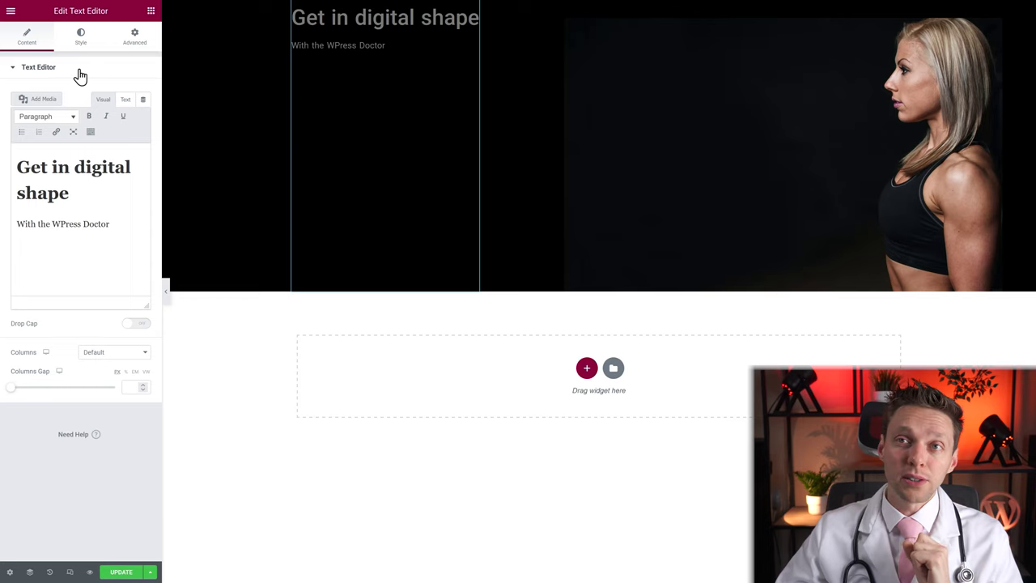
Set the text editor widget's text color to near-white #FDFDFD.
{"action": "left_click", "coordinate": [83, 42]}
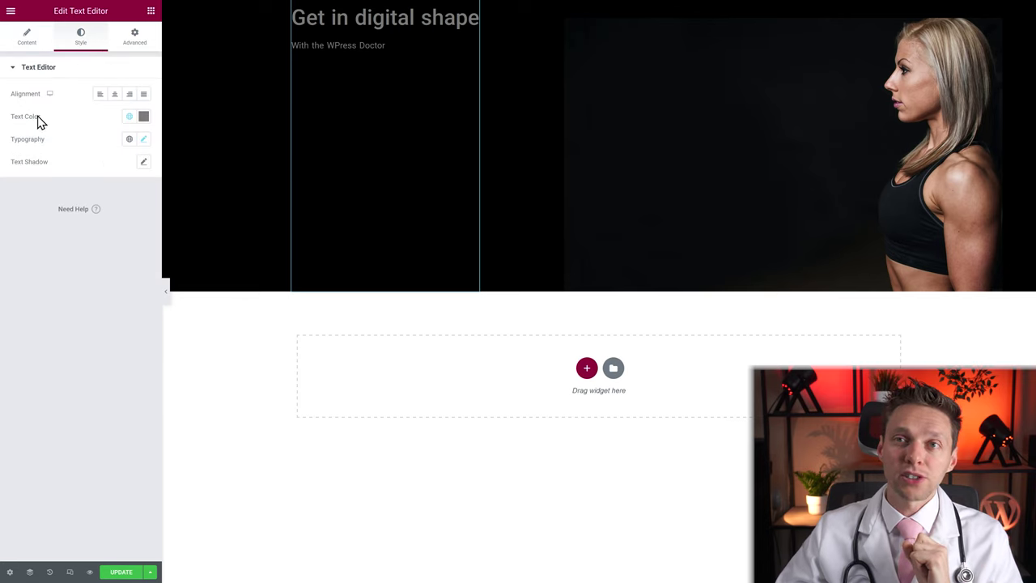
{"action": "left_click", "coordinate": [137, 119]}
{"action": "left_click_drag", "start_coordinate": [93, 169], "coordinate": [9, 162]}
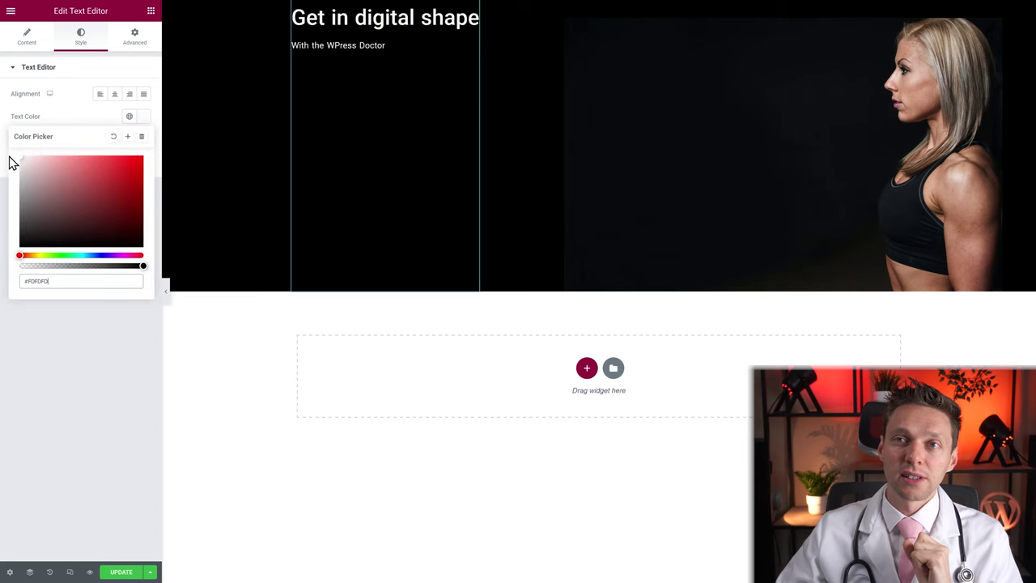
Add a new paragraph "This is a new paragraph" below the subtitle, with a line break before "I'm with him 👆".
{"action": "left_click", "coordinate": [39, 49]}
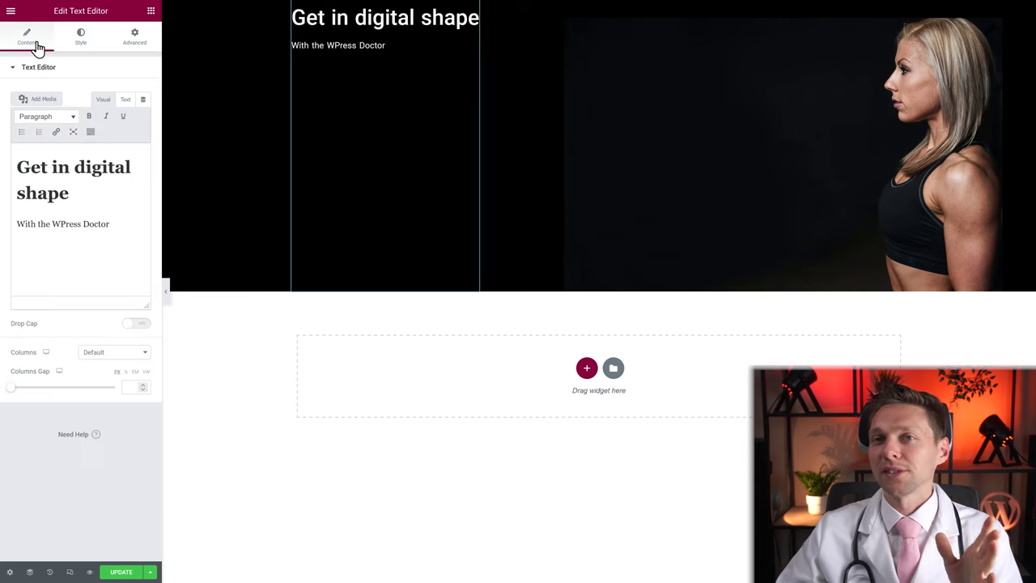
{"action": "left_click", "coordinate": [101, 194]}
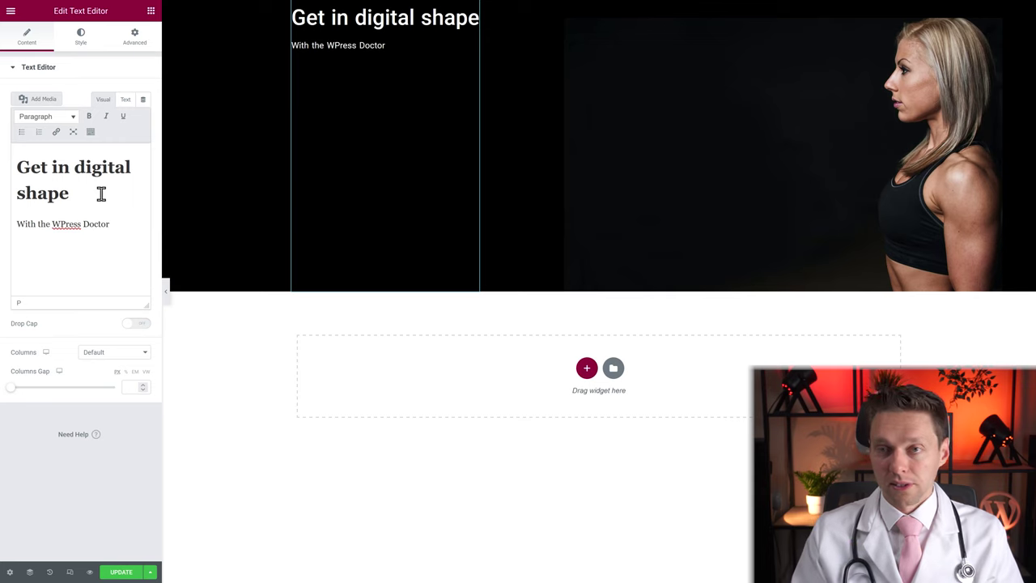
{"action": "type", "text": "This is a ne"}
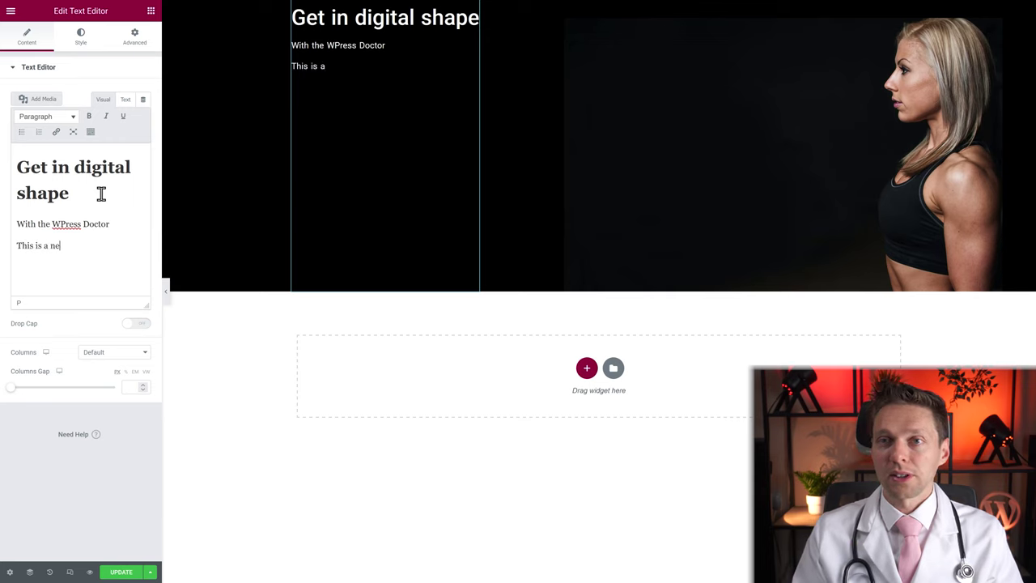
{"action": "type", "text": "w ar"}
{"action": "type", "text": "paragraph"}
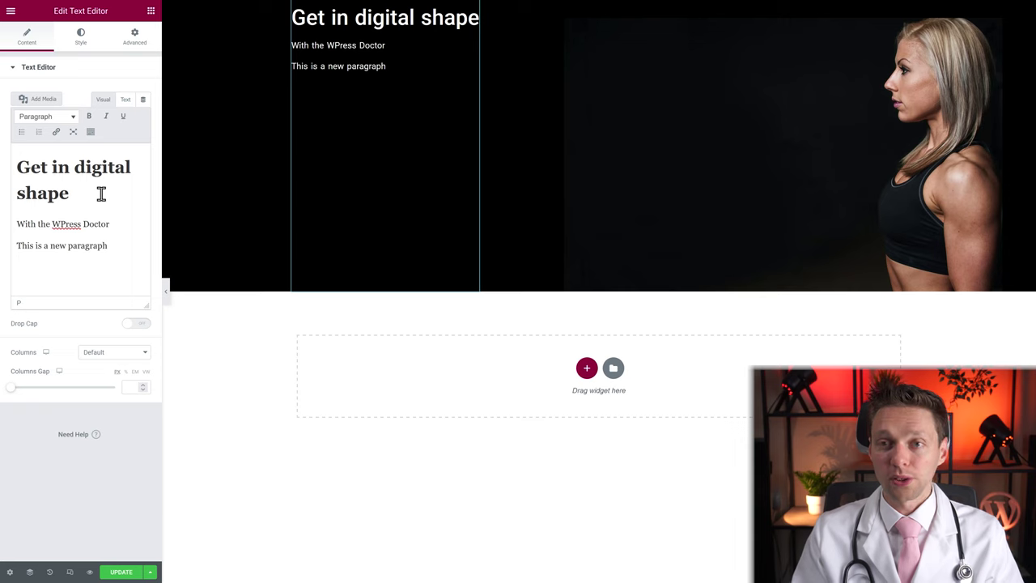
{"action": "type", "text": "I'm with him 👆"}
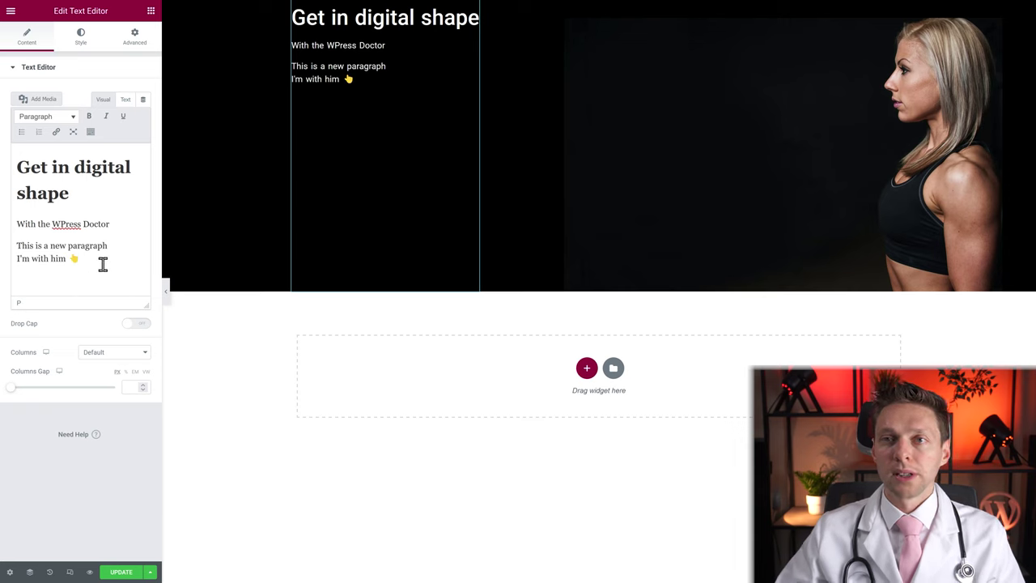
Format the line "With the WPress Doctor" as Heading 2.
{"action": "triple_click", "coordinate": [60, 226]}
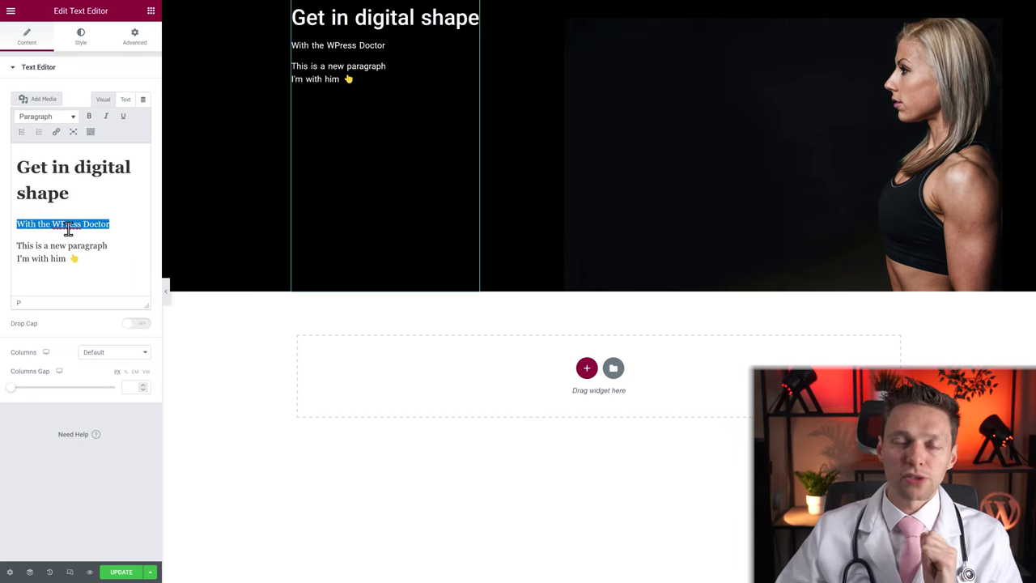
{"action": "left_click", "coordinate": [68, 118]}
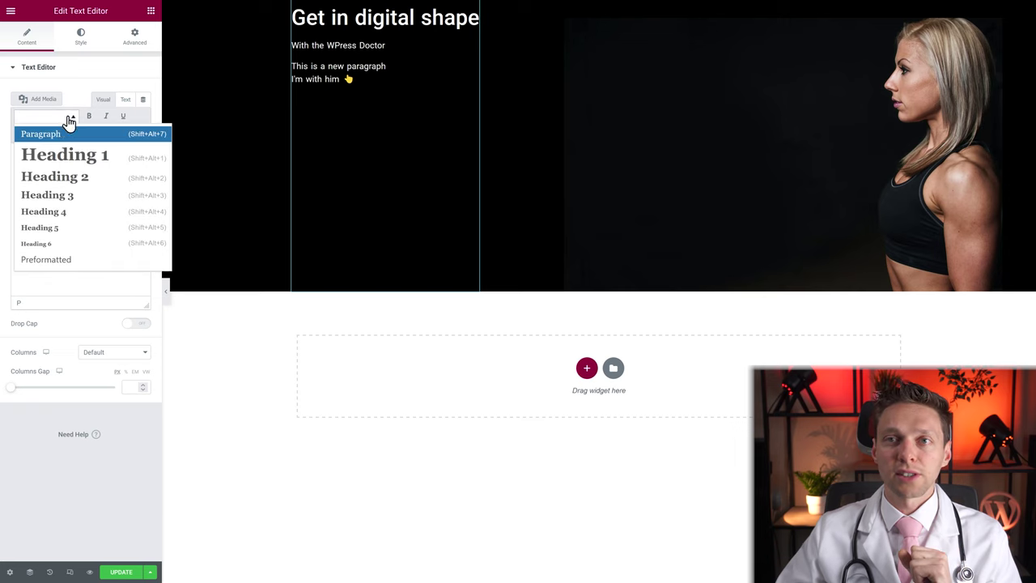
{"action": "left_click", "coordinate": [54, 178]}
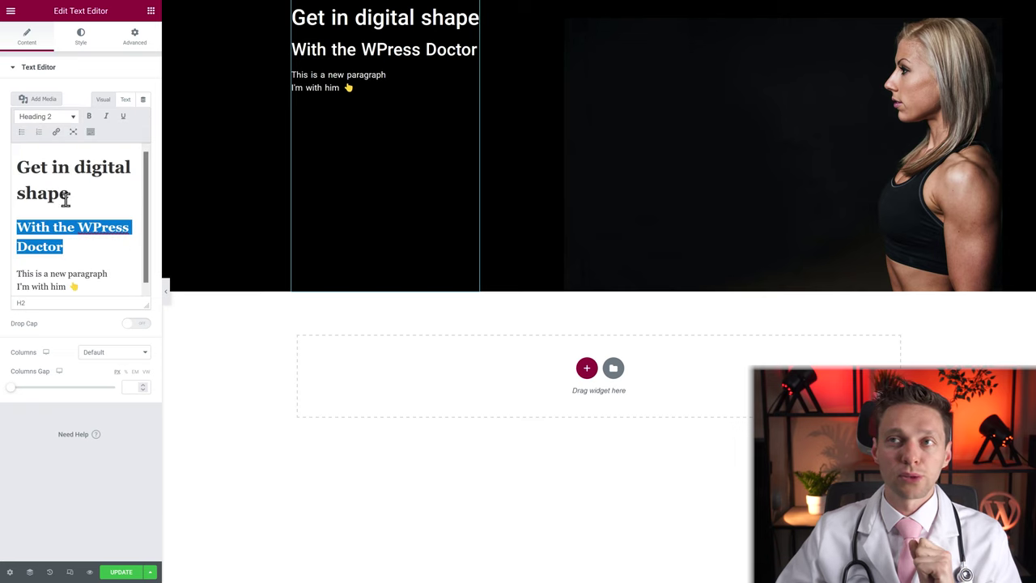
Try the Heading 1 format on the word "paragraph" in the last text block.
{"action": "left_click", "coordinate": [73, 281]}
{"action": "left_click_drag", "start_coordinate": [117, 270], "coordinate": [66, 270]}
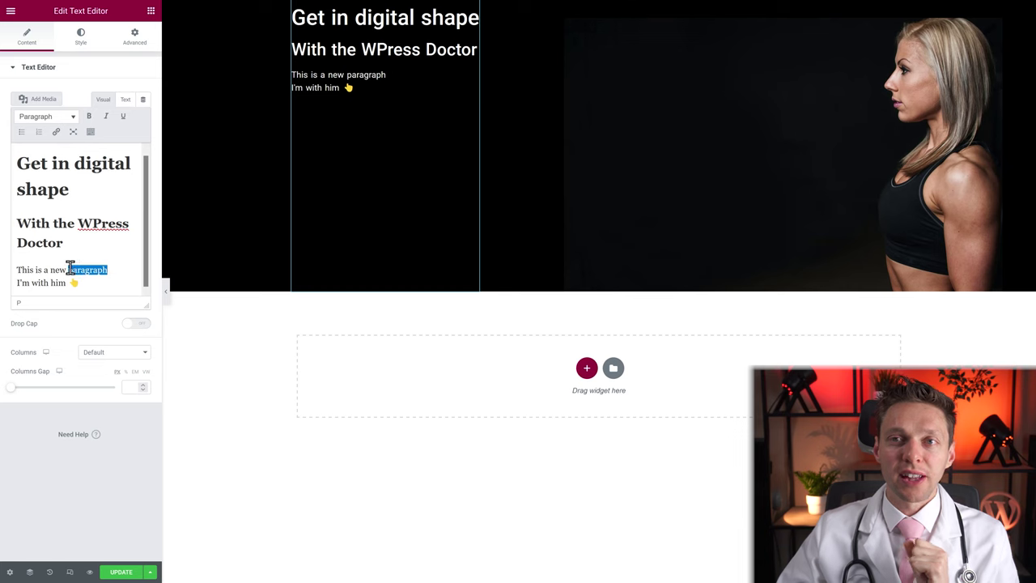
{"action": "left_click", "coordinate": [64, 118]}
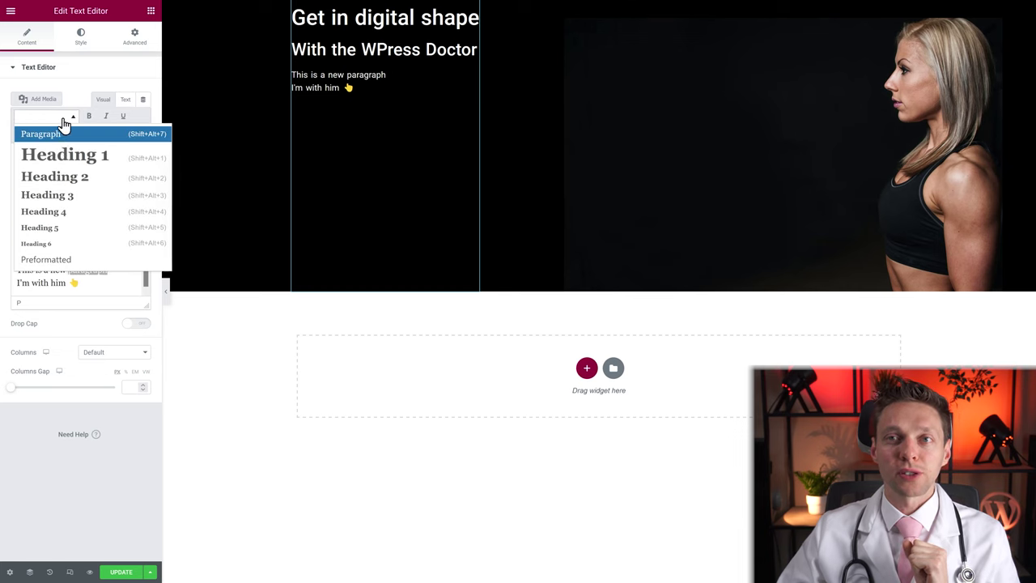
{"action": "left_click", "coordinate": [63, 158]}
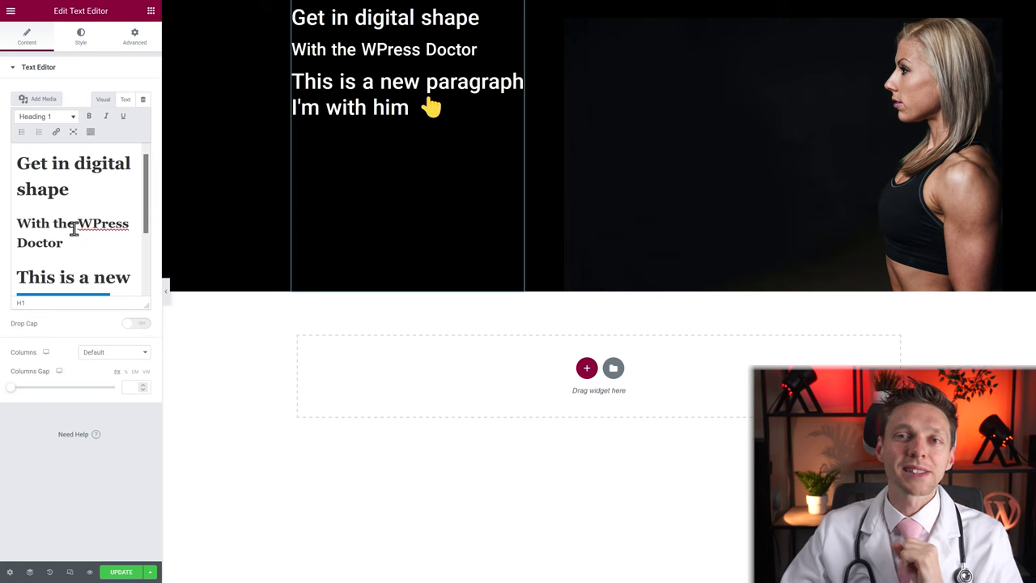
Set the text block containing "This is a new paragraph" back to Paragraph format.
{"action": "scroll", "coordinate": [73, 225], "scroll_direction": "down", "scroll_amount": 1}
{"action": "double_click", "coordinate": [76, 243]}
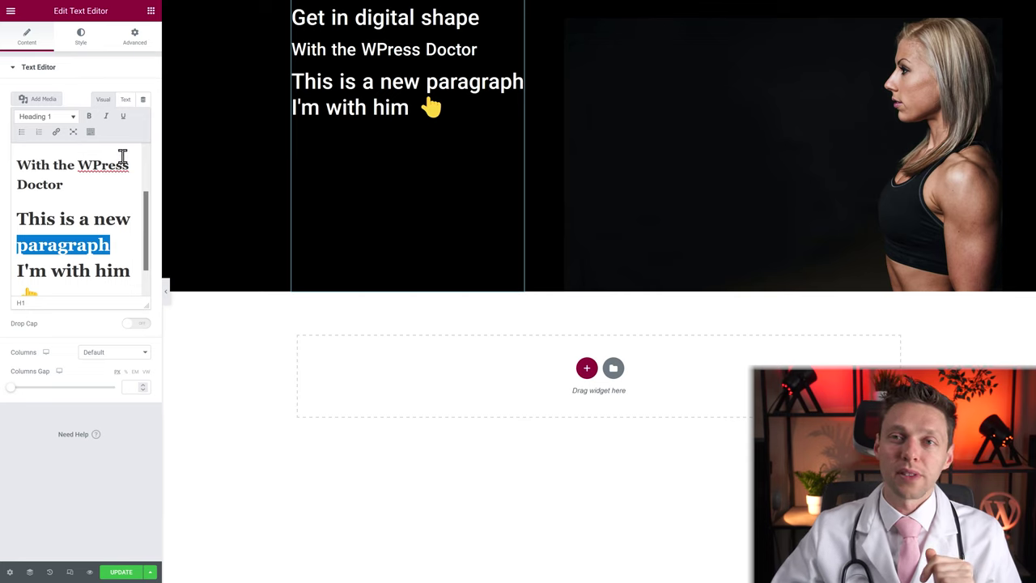
{"action": "left_click", "coordinate": [72, 118]}
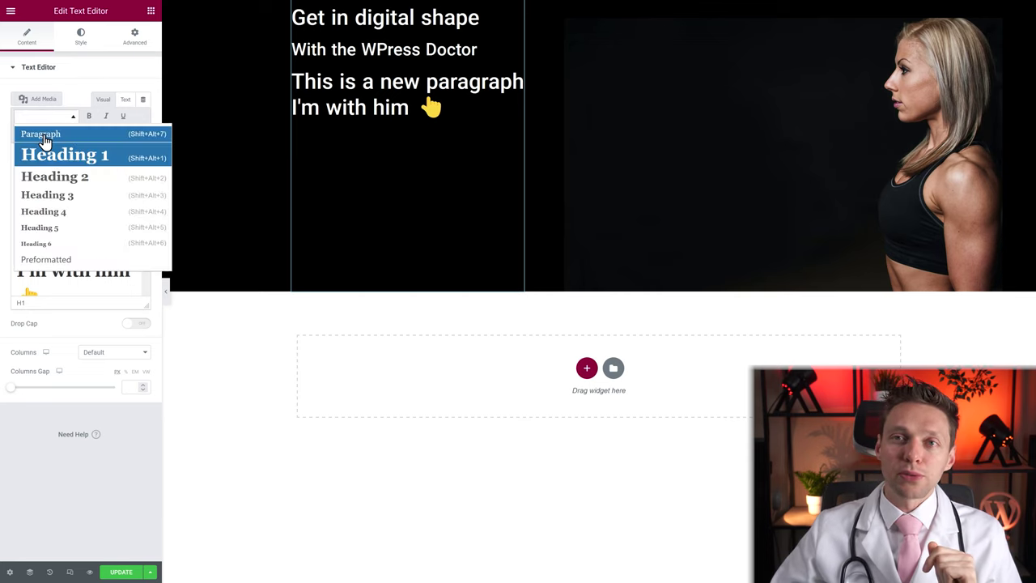
{"action": "left_click", "coordinate": [41, 134]}
Try italic and underline formatting on the words "is a new" in the last paragraph, removing each again.
{"action": "left_click", "coordinate": [85, 281]}
{"action": "double_click", "coordinate": [25, 270]}
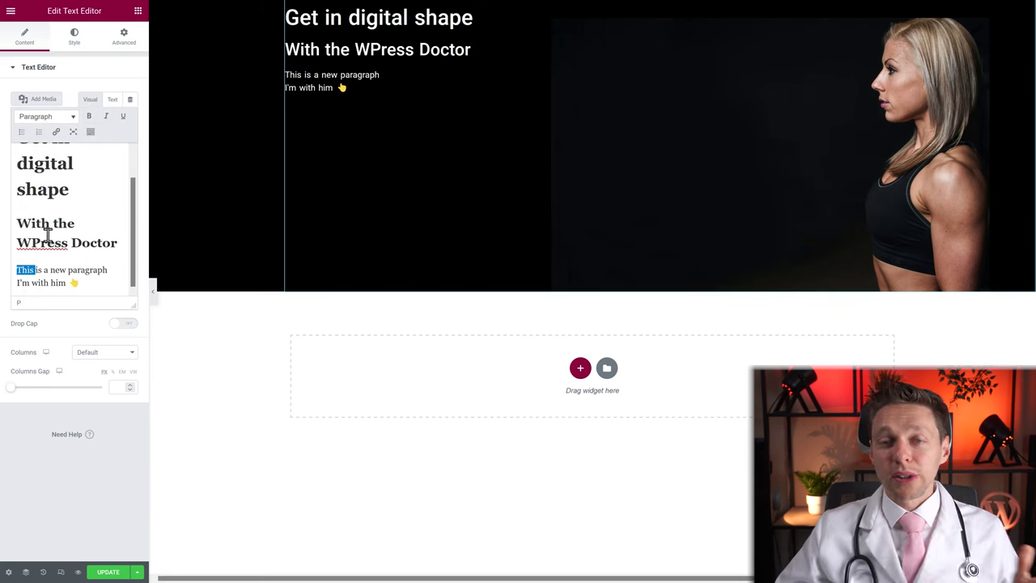
{"action": "left_click", "coordinate": [30, 270]}
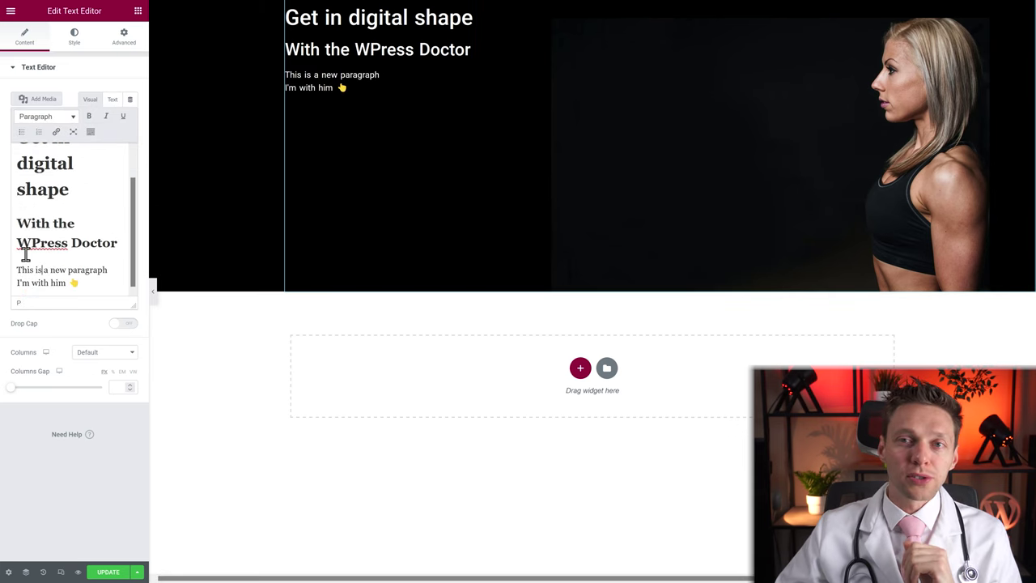
{"action": "left_click_drag", "start_coordinate": [35, 270], "coordinate": [66, 271]}
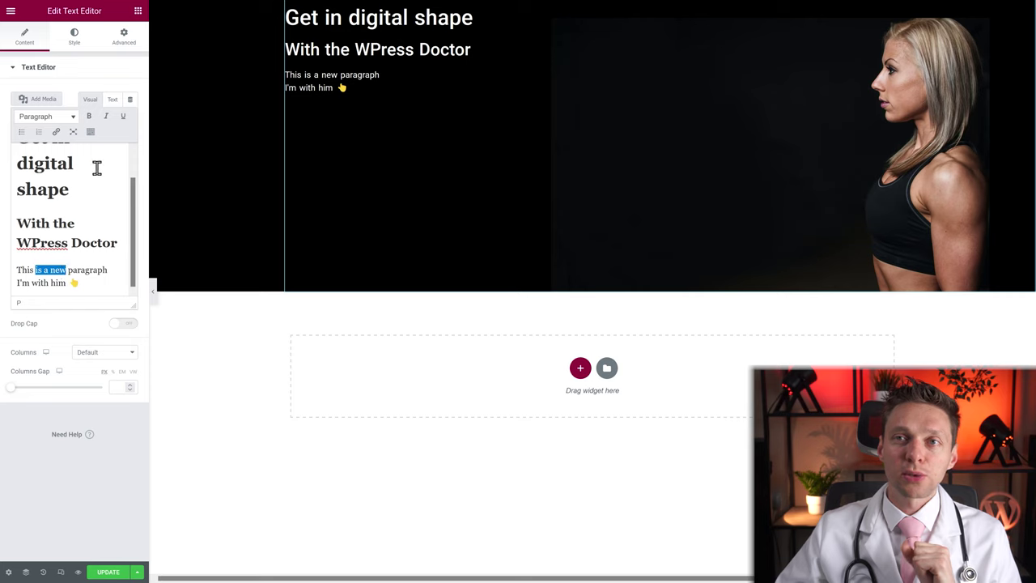
{"action": "left_click", "coordinate": [107, 120]}
{"action": "left_click", "coordinate": [108, 119]}
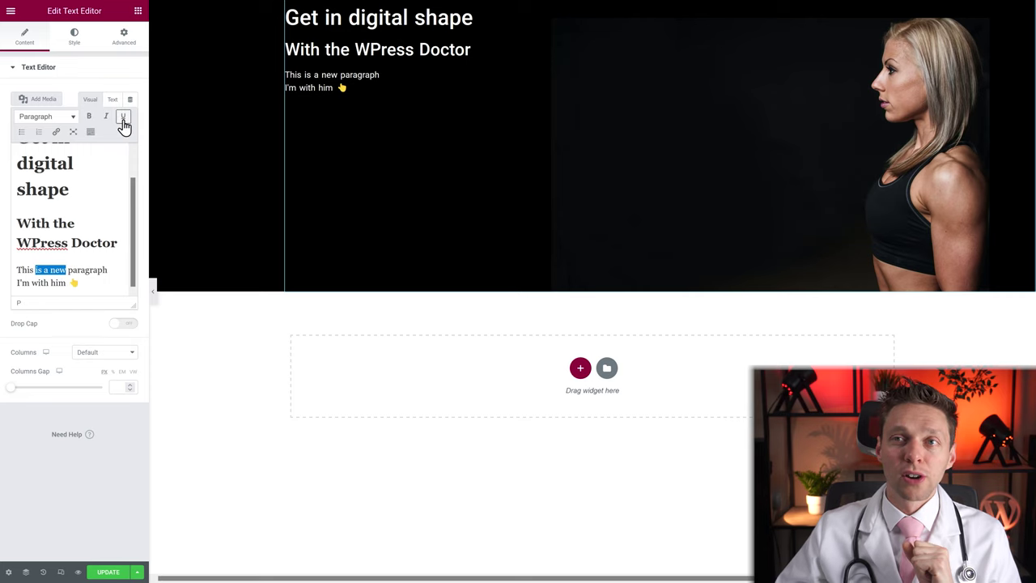
{"action": "left_click", "coordinate": [123, 119]}
{"action": "left_click", "coordinate": [123, 119]}
Turn the two lines "This is a new paragraph" and "I'm with him 👆" into a bulleted list.
{"action": "left_click_drag", "start_coordinate": [83, 282], "coordinate": [7, 270]}
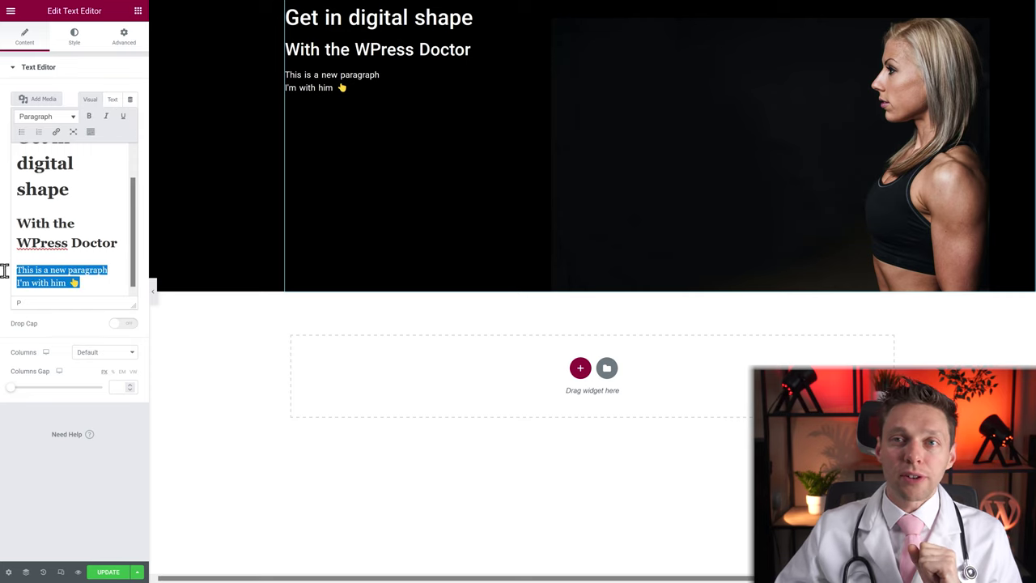
{"action": "left_click", "coordinate": [24, 136]}
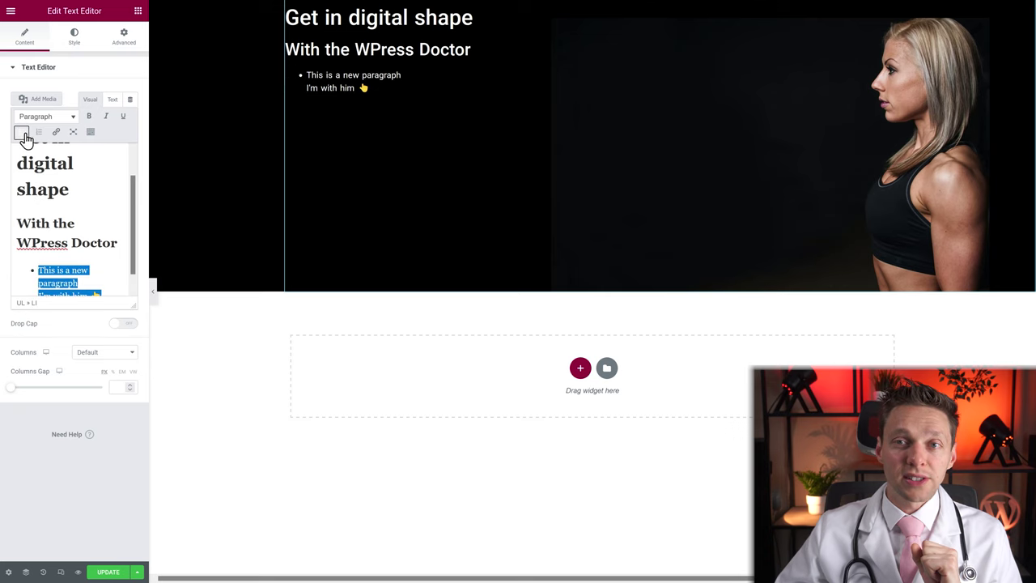
{"action": "scroll", "coordinate": [136, 214], "scroll_direction": "down", "scroll_amount": 1}
Add the line "More text" within the first bullet and a new list item "Another bullet" after it.
{"action": "left_click", "coordinate": [112, 278]}
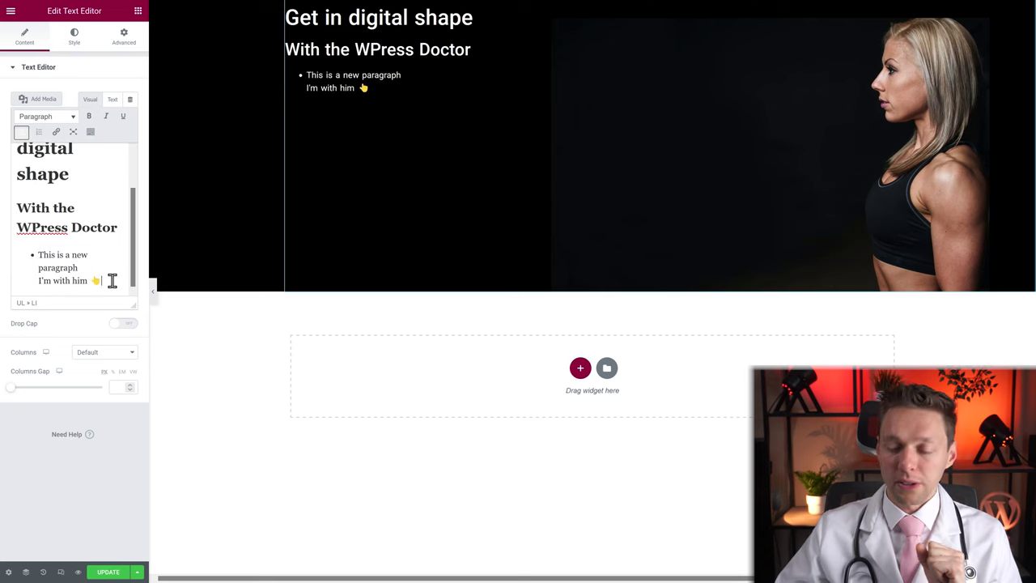
{"action": "scroll", "coordinate": [111, 280], "scroll_direction": "down", "scroll_amount": 1}
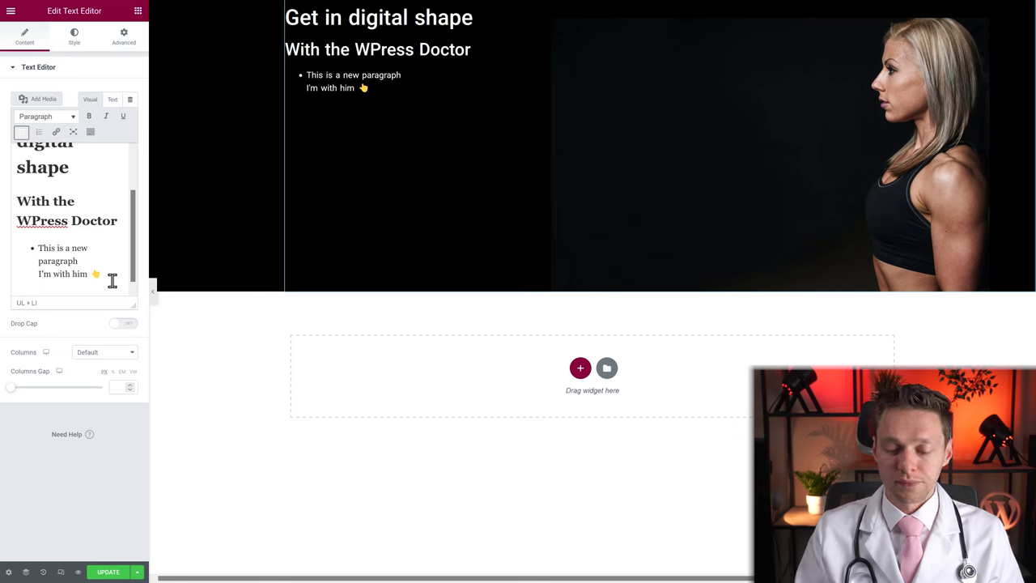
{"action": "type", "text": "More text"}
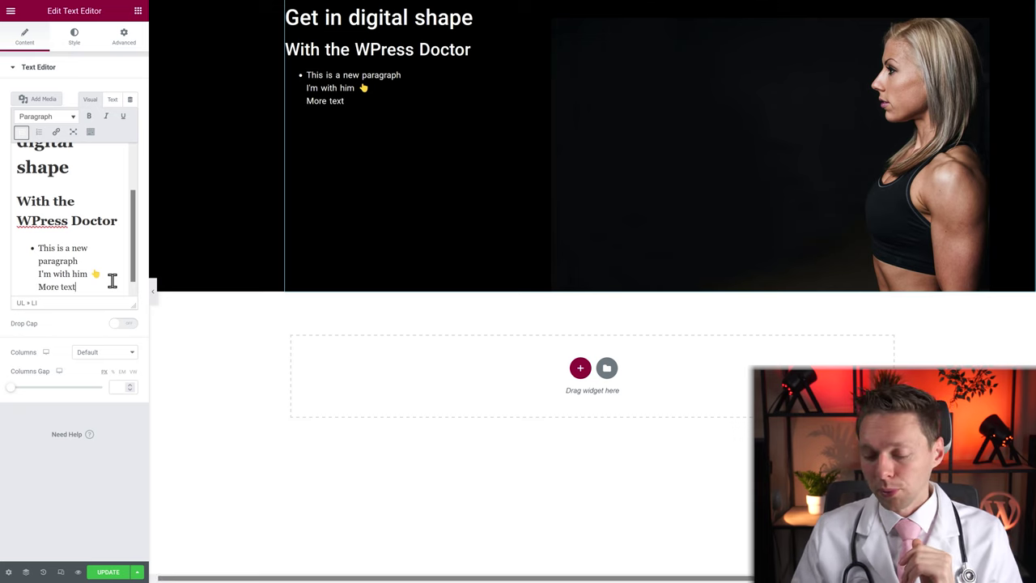
{"action": "key", "text": "Return"}
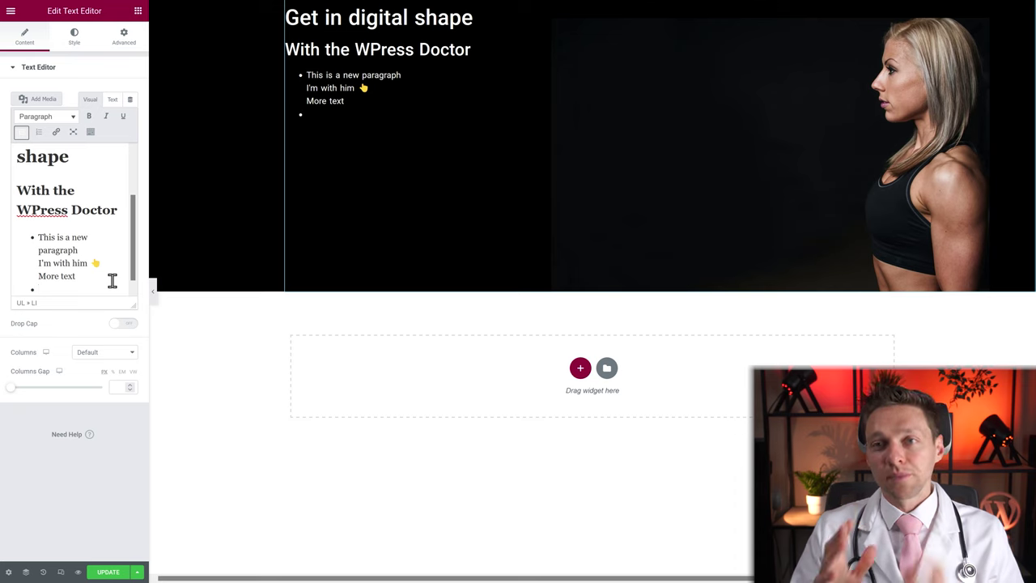
{"action": "type", "text": "Another bullet"}
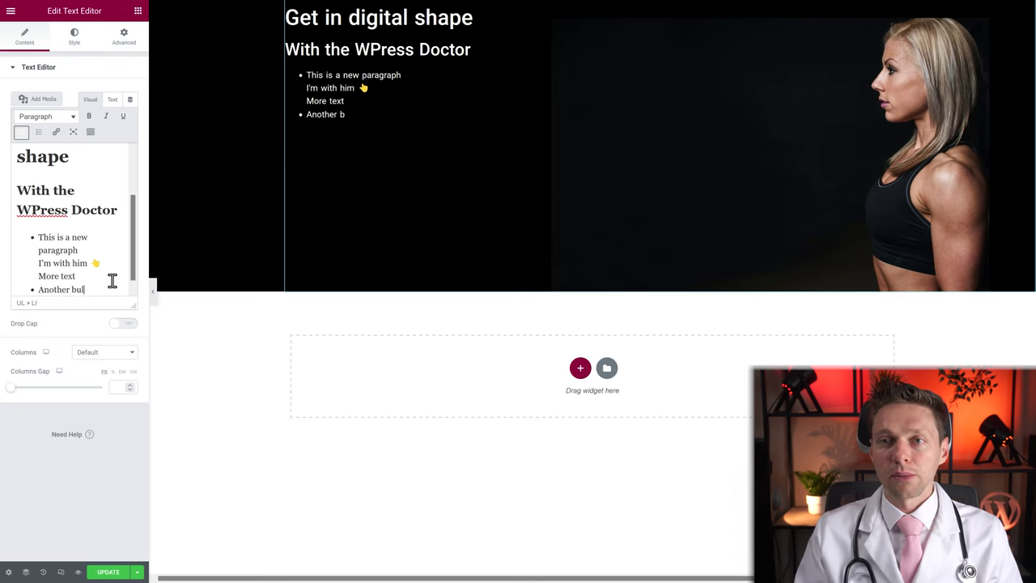
Try a numbered list on the list items and remove the list formatting again.
{"action": "left_click", "coordinate": [39, 133]}
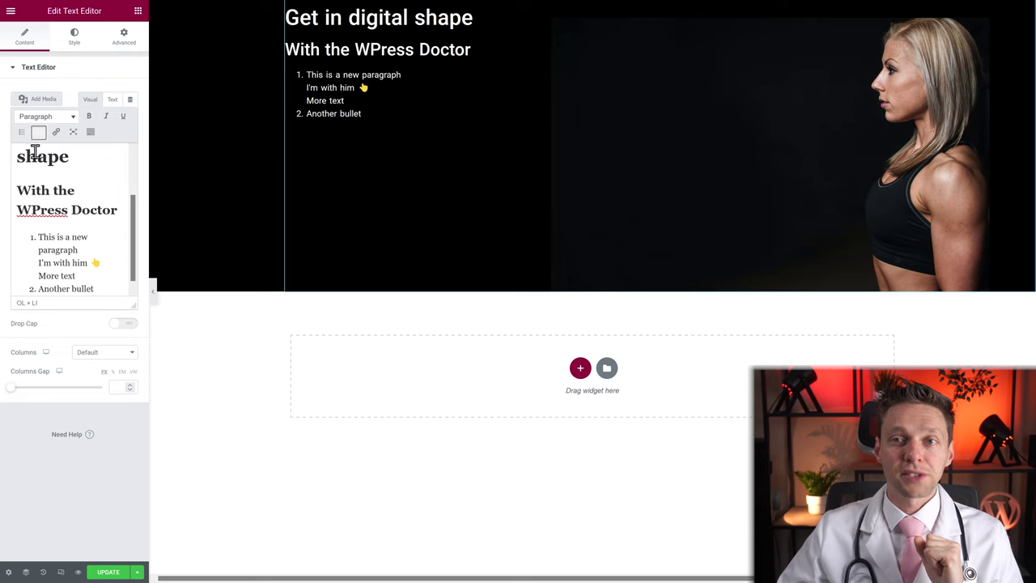
{"action": "left_click", "coordinate": [39, 132]}
{"action": "left_click_drag", "start_coordinate": [20, 210], "coordinate": [113, 210]}
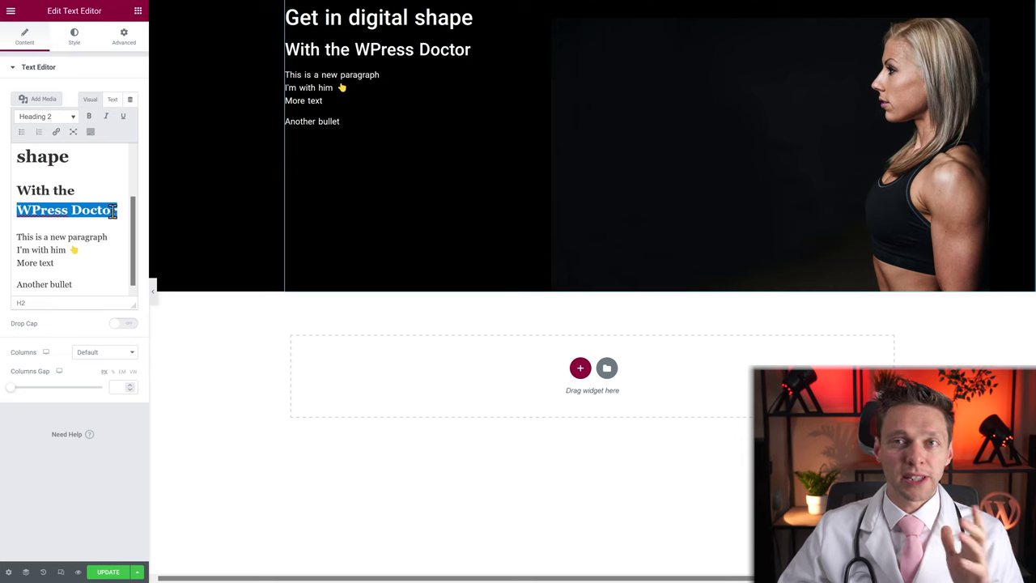
{"action": "left_click", "coordinate": [56, 133]}
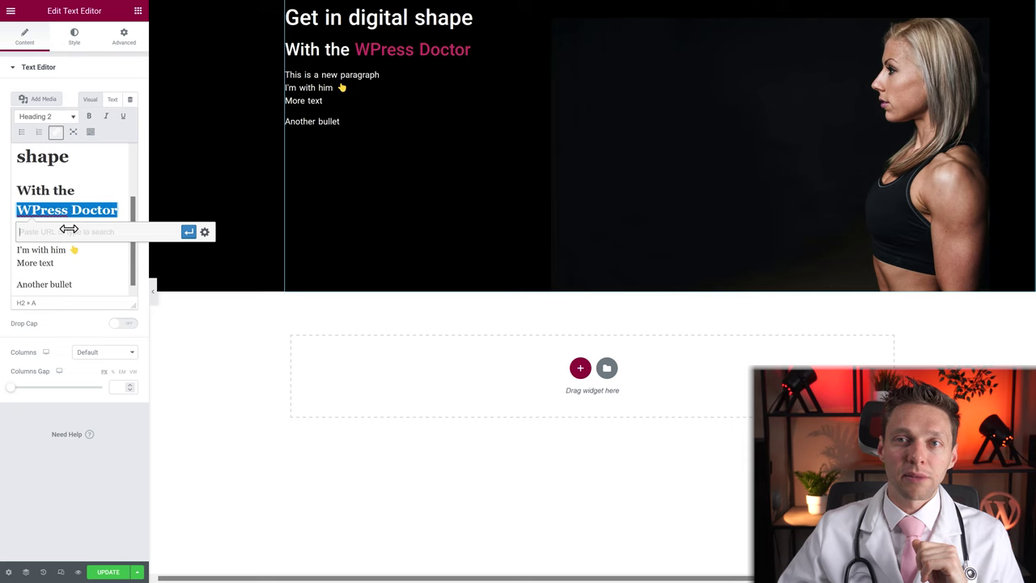
{"action": "left_click", "coordinate": [205, 233]}
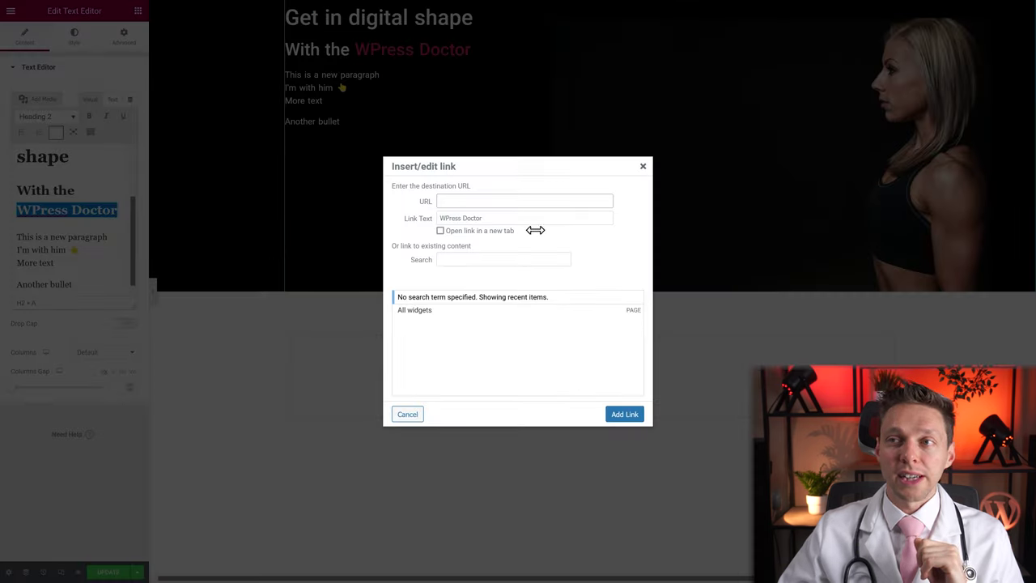
{"action": "type", "text": "https://wpressdoctor.com"}
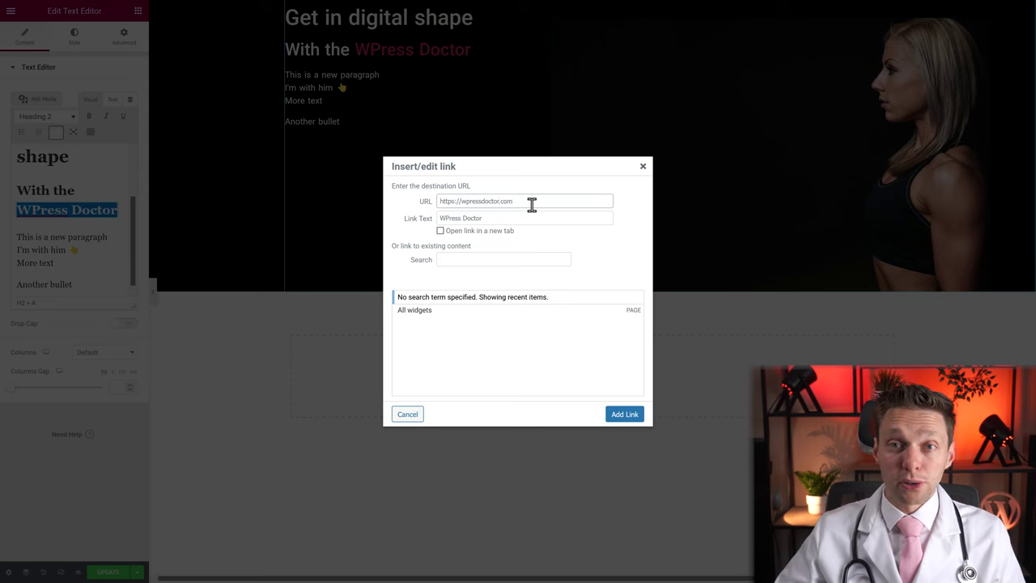
Try appending the word "change" to the link text and delete it again.
{"action": "left_click", "coordinate": [513, 218]}
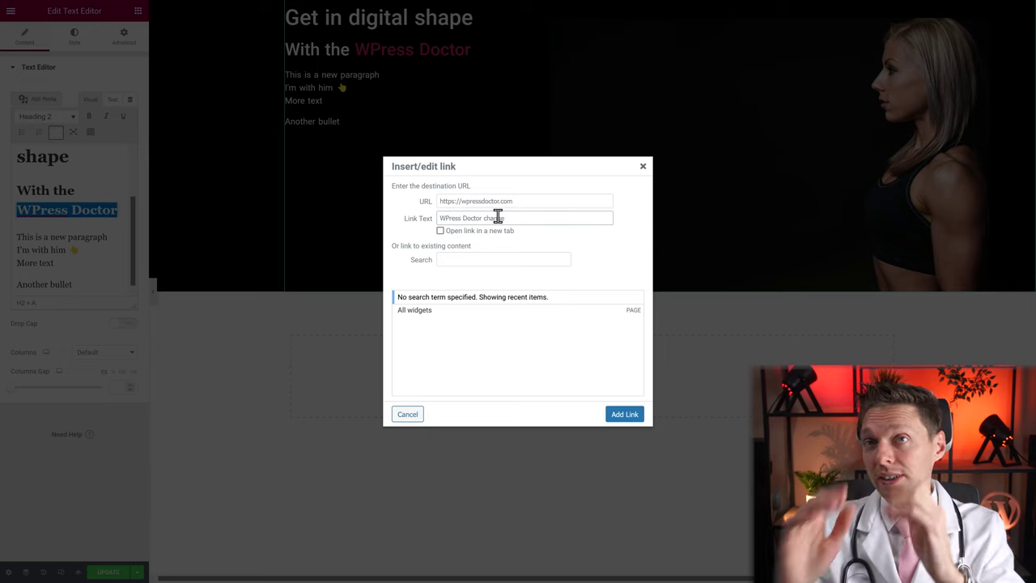
{"action": "type", "text": "change"}
{"action": "left_click_drag", "start_coordinate": [534, 221], "coordinate": [483, 220]}
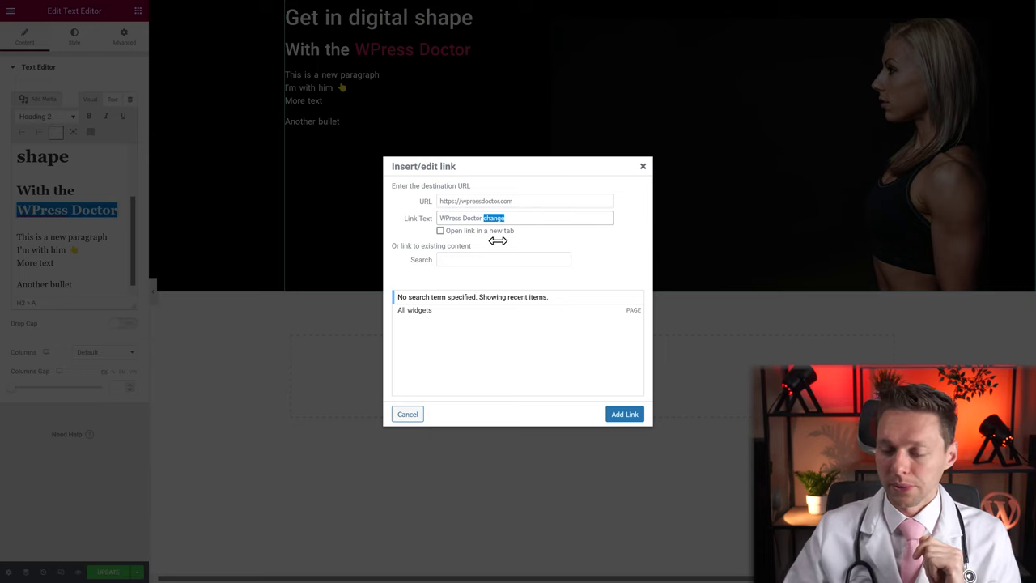
{"action": "key", "text": "BackSpace"}
{"action": "left_click", "coordinate": [441, 231]}
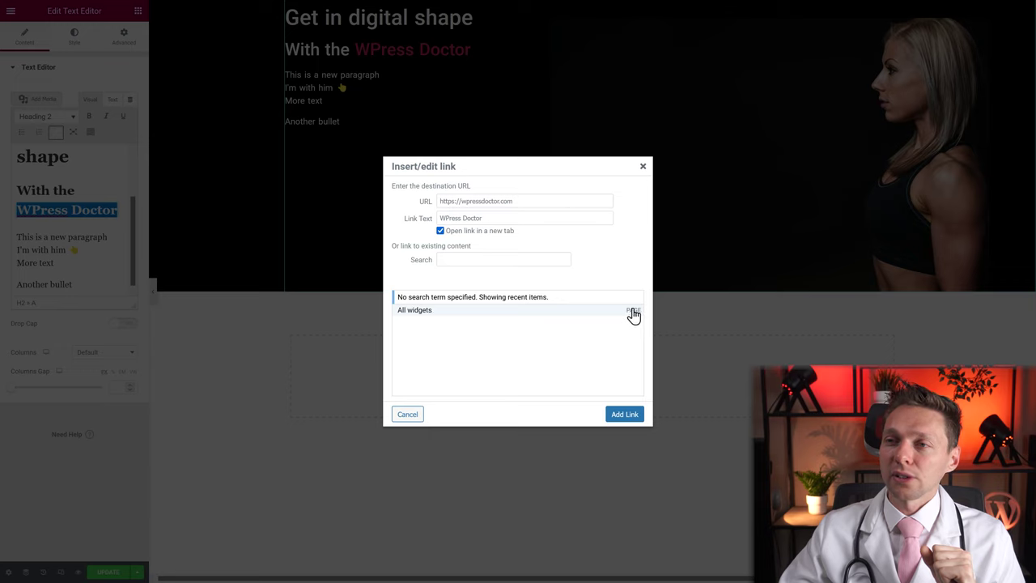
{"action": "left_click", "coordinate": [427, 320]}
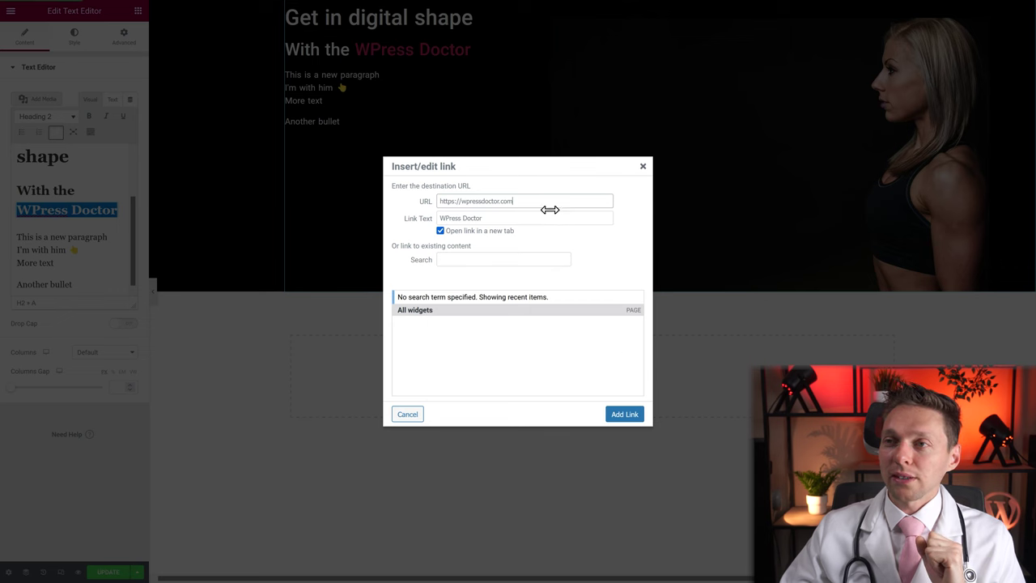
{"action": "left_click", "coordinate": [625, 414]}
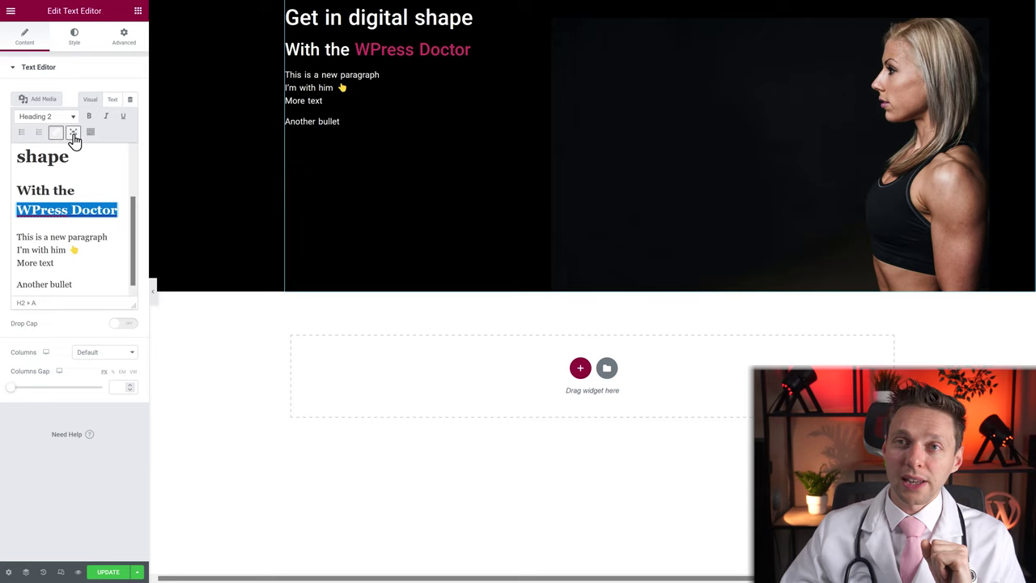
Expand the text editor to full screen and place the cursor after "Another bullet".
{"action": "left_click", "coordinate": [72, 134]}
{"action": "left_click", "coordinate": [102, 156]}
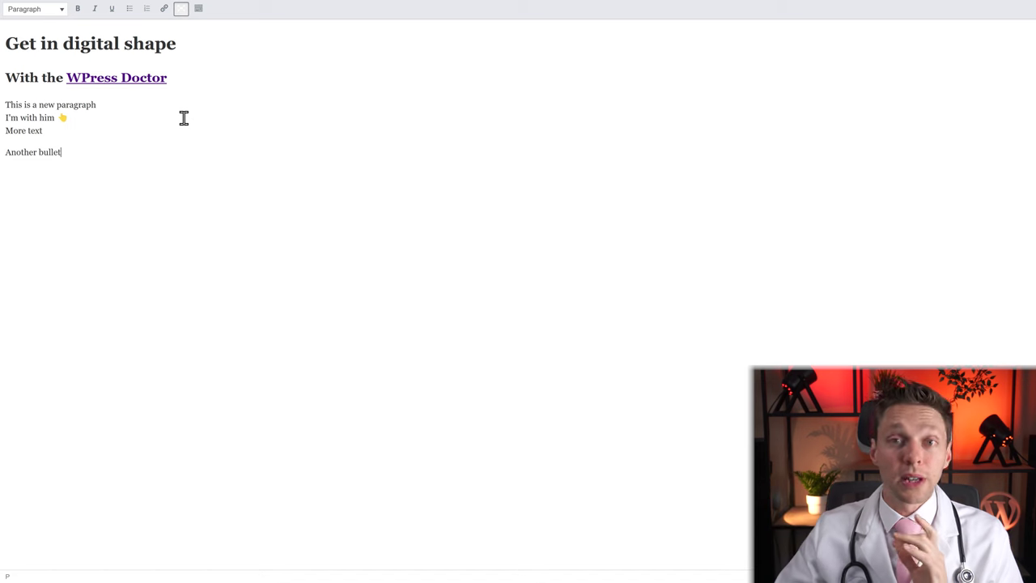
Leave the full-screen text editor and reveal its additional formatting options.
{"action": "left_click", "coordinate": [180, 9]}
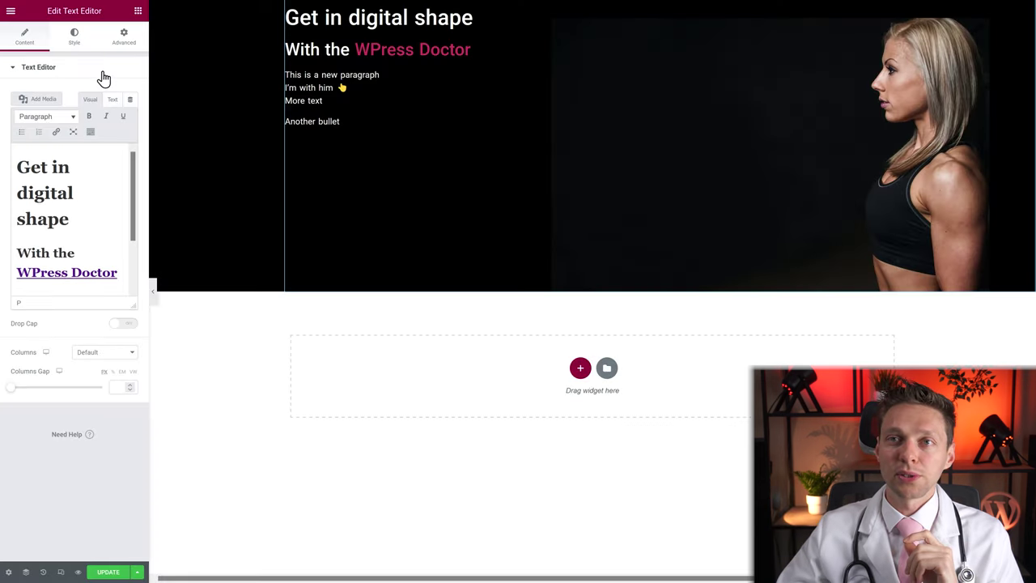
{"action": "left_click", "coordinate": [90, 134]}
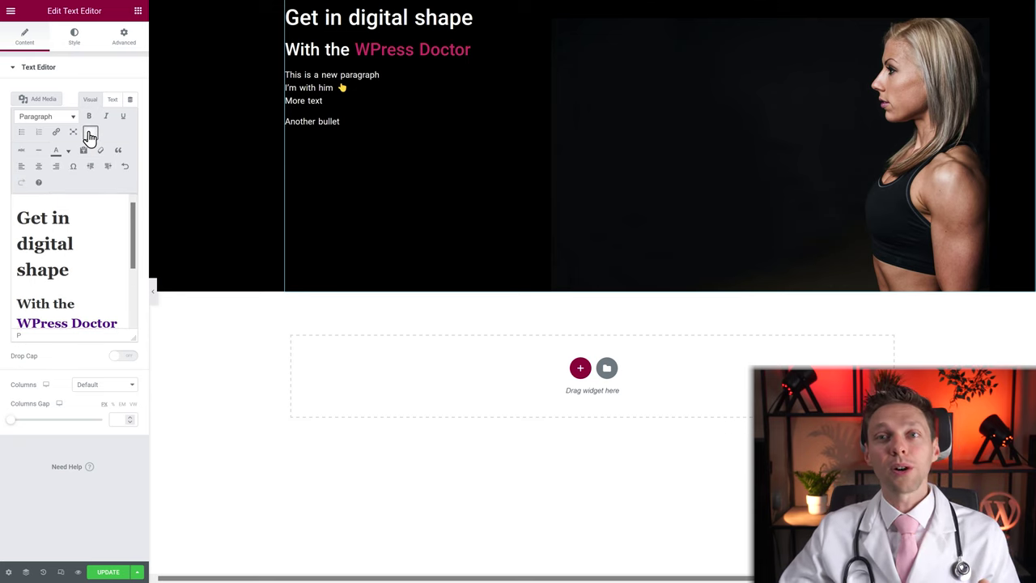
Apply strikethrough to the "Get in digital shape" heading.
{"action": "left_click", "coordinate": [20, 217]}
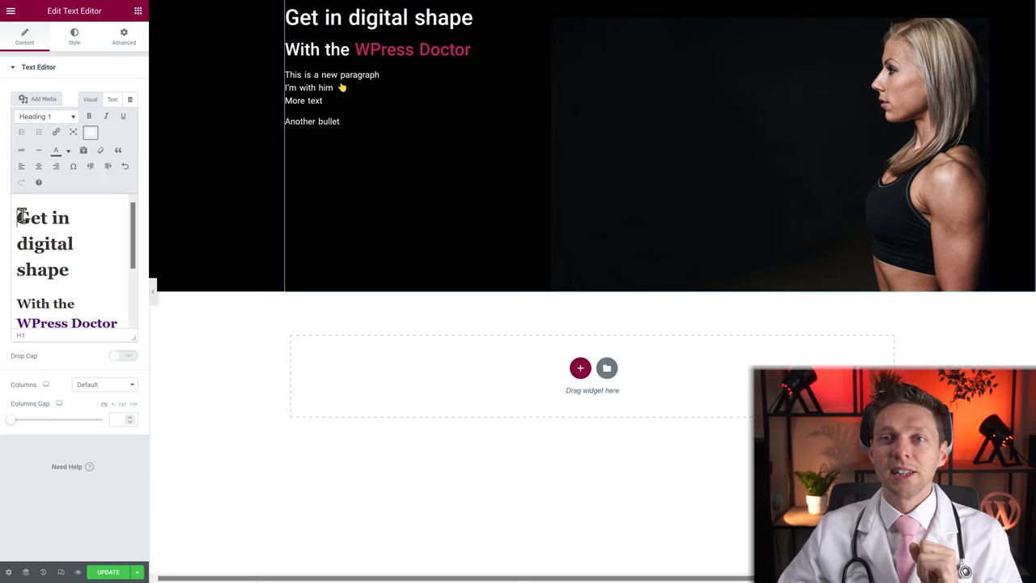
{"action": "left_click_drag", "start_coordinate": [20, 217], "coordinate": [71, 269]}
{"action": "left_click", "coordinate": [21, 154]}
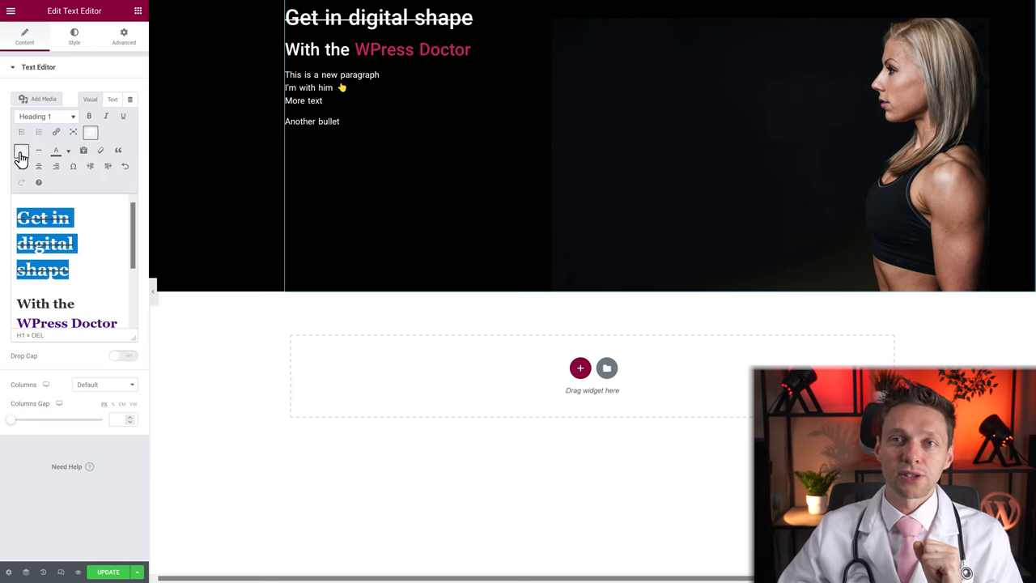
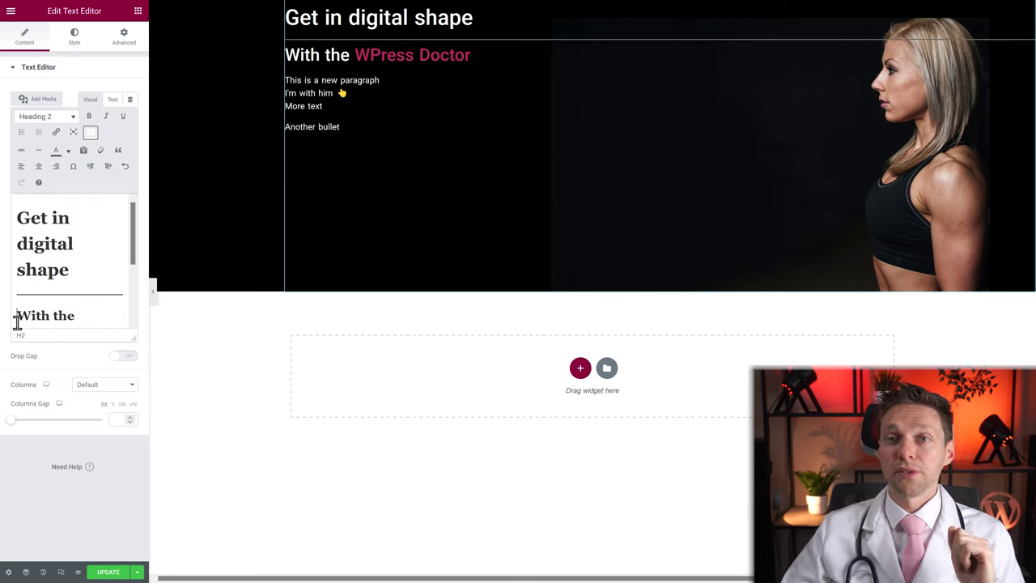
Delete the horizontal line above the "With the WPress Doctor" heading.
{"action": "left_click", "coordinate": [17, 322]}
{"action": "key", "text": "BackSpace"}
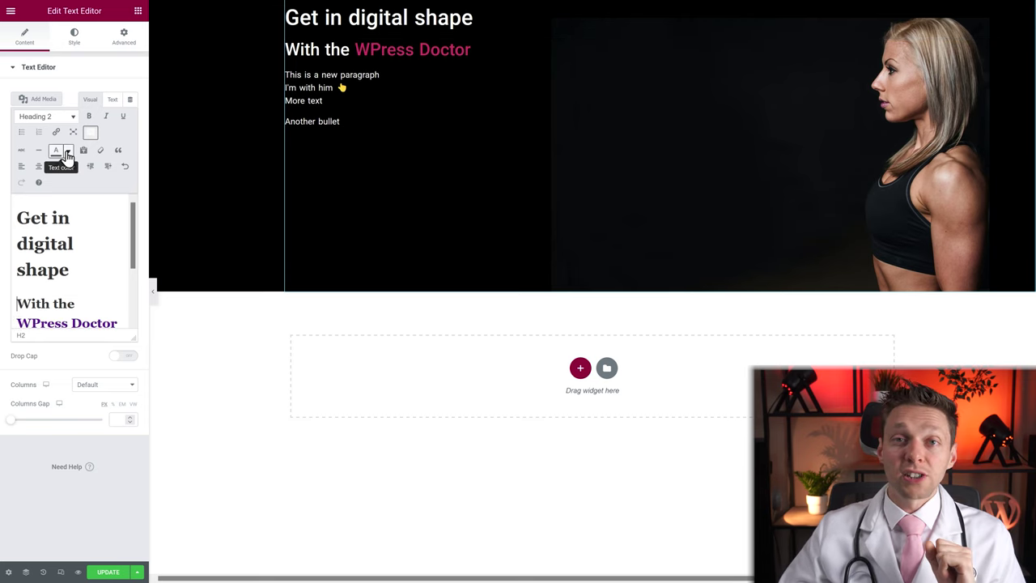
Colour the whole "Get in digital shape" heading orange.
{"action": "mouse_move", "coordinate": [68, 270]}
{"action": "left_mouse_down"}
{"action": "mouse_move", "coordinate": [16, 249]}
{"action": "mouse_move", "coordinate": [70, 271]}
{"action": "left_mouse_up"}
{"action": "left_click", "coordinate": [20, 218]}
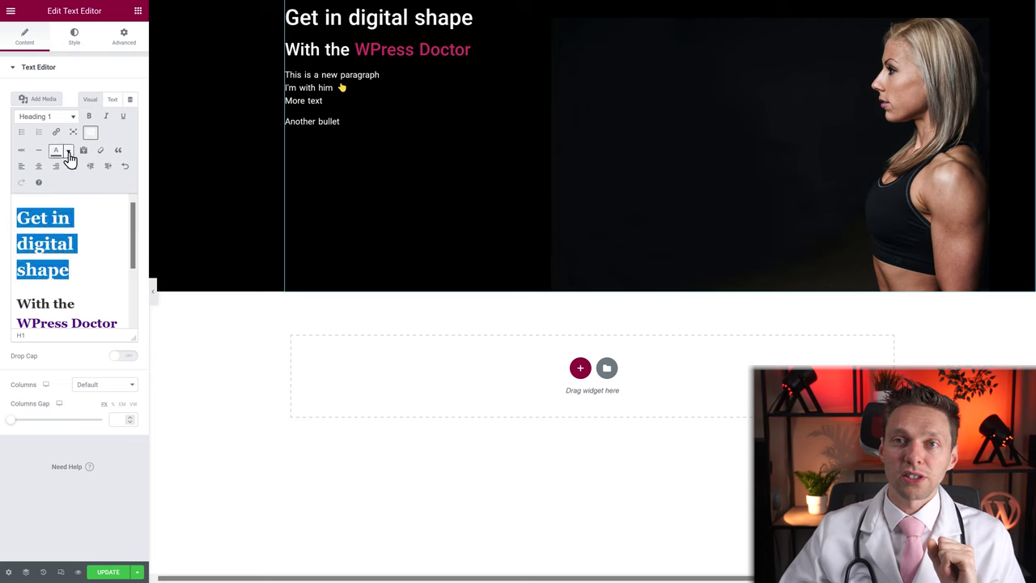
{"action": "left_click", "coordinate": [67, 151]}
{"action": "left_click", "coordinate": [40, 191]}
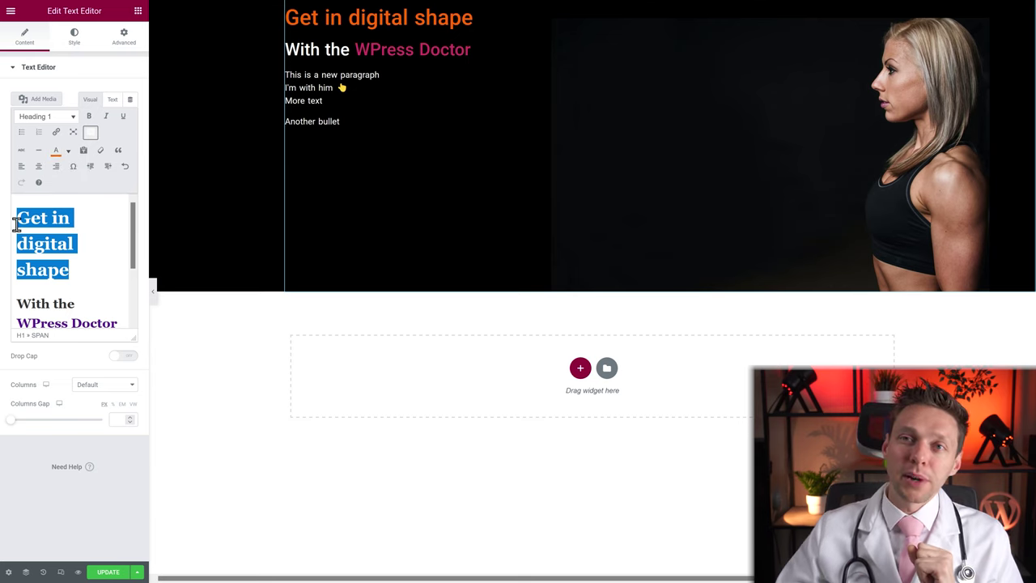
Look at the text widget's style settings, return to its content and reselect the "Get in digital shape" heading.
{"action": "left_click", "coordinate": [75, 39]}
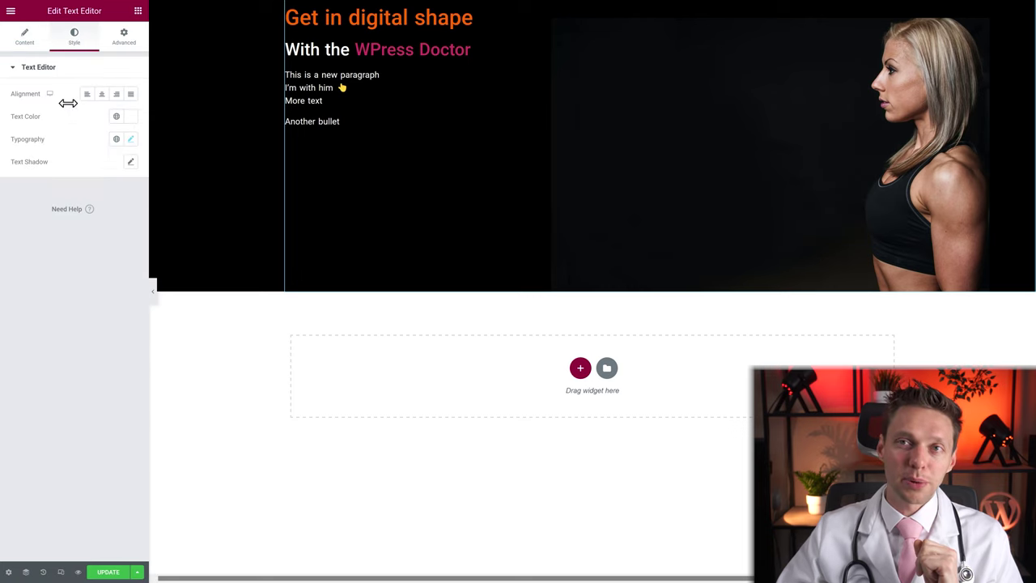
{"action": "left_click", "coordinate": [24, 42]}
{"action": "left_click_drag", "start_coordinate": [72, 270], "coordinate": [14, 216]}
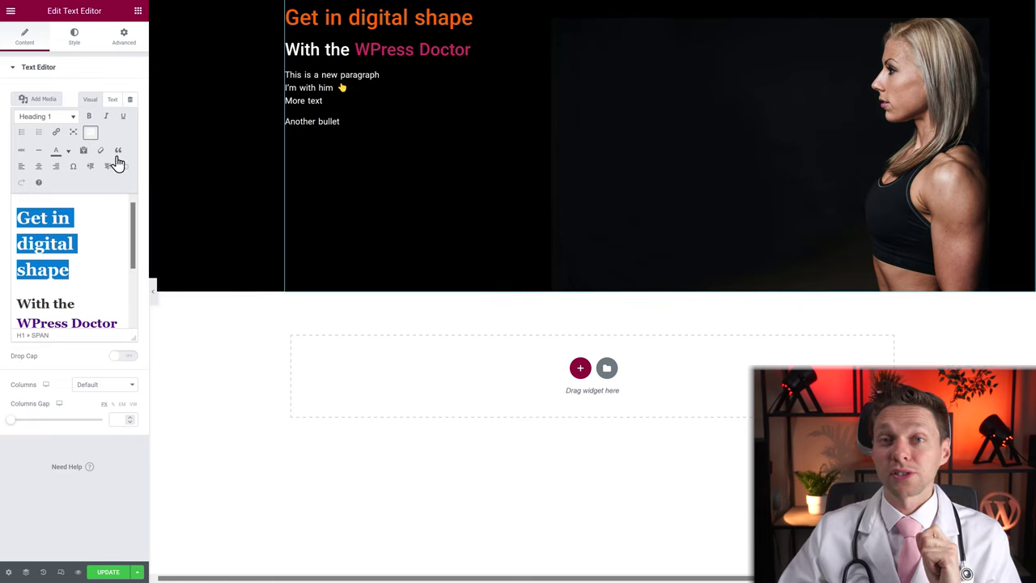
Colour only the word "digital" in the main heading white.
{"action": "left_click", "coordinate": [58, 233]}
{"action": "left_click_drag", "start_coordinate": [72, 268], "coordinate": [18, 242]}
{"action": "left_click", "coordinate": [22, 227], "text": "shift"}
{"action": "left_click", "coordinate": [81, 240]}
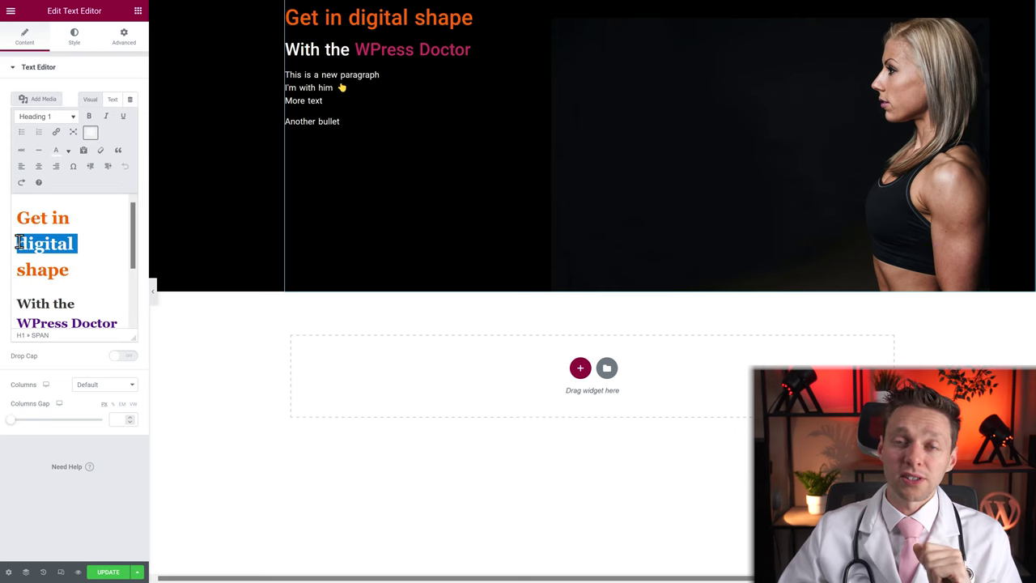
{"action": "left_click", "coordinate": [68, 150]}
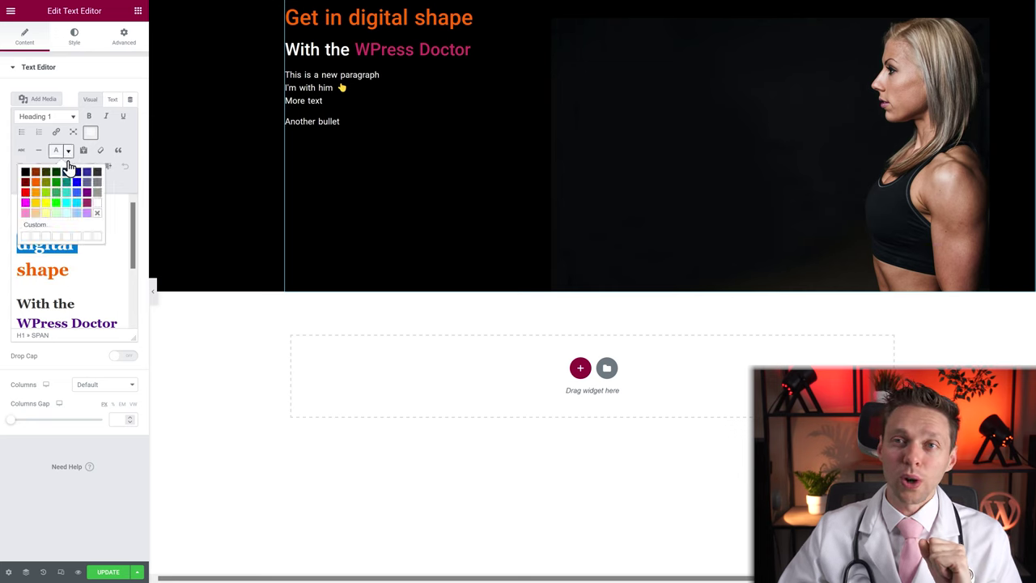
{"action": "left_click", "coordinate": [95, 202]}
{"action": "left_click", "coordinate": [95, 255]}
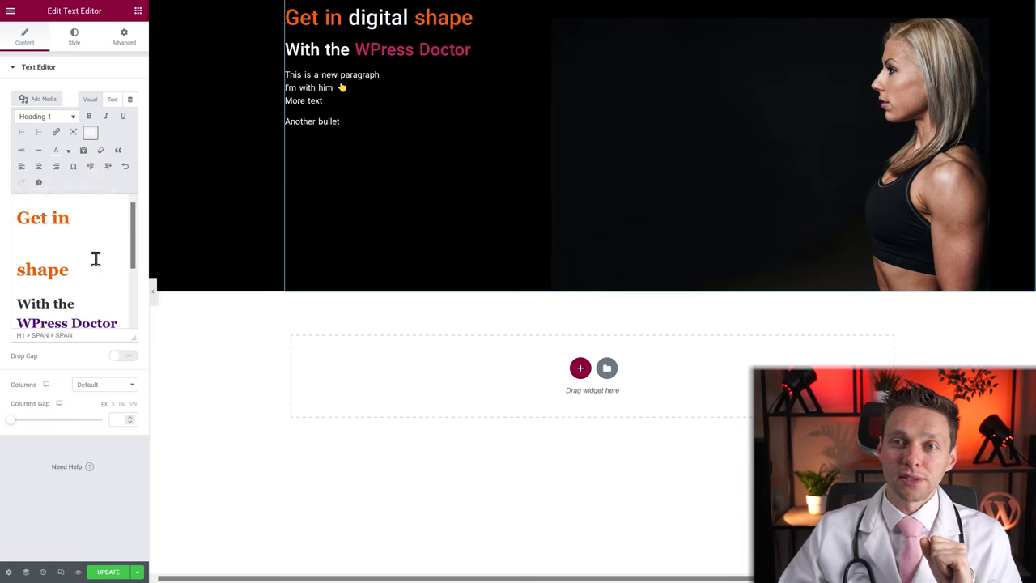
Remove the custom colour from the word "digital".
{"action": "left_click_drag", "start_coordinate": [84, 243], "coordinate": [18, 244]}
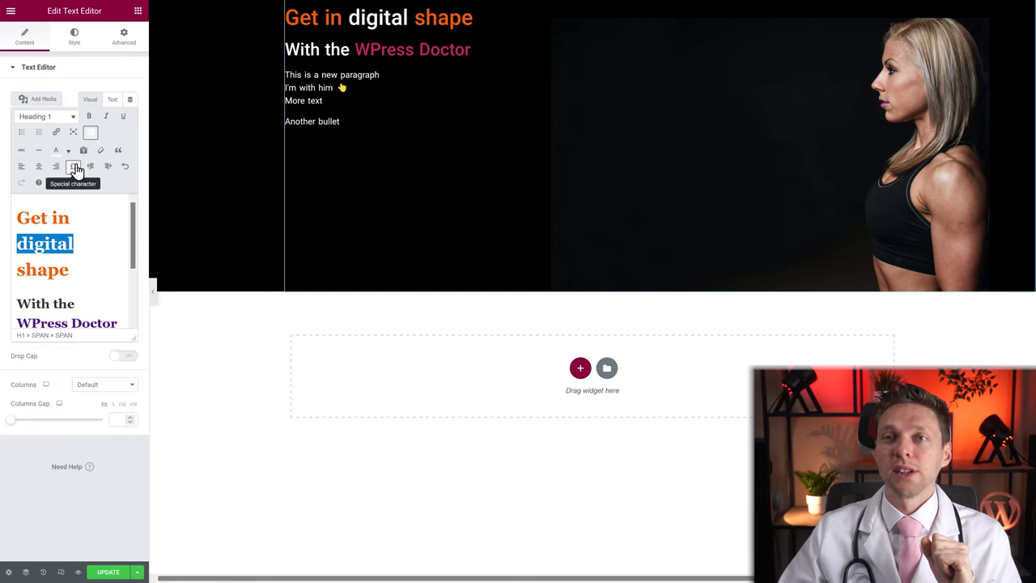
{"action": "left_click", "coordinate": [70, 156]}
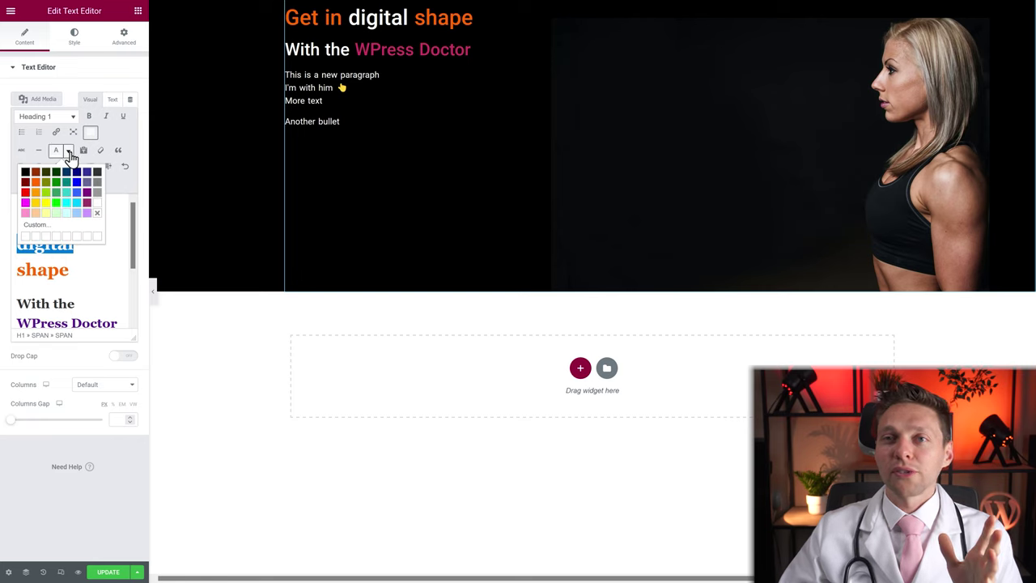
{"action": "left_click", "coordinate": [97, 219]}
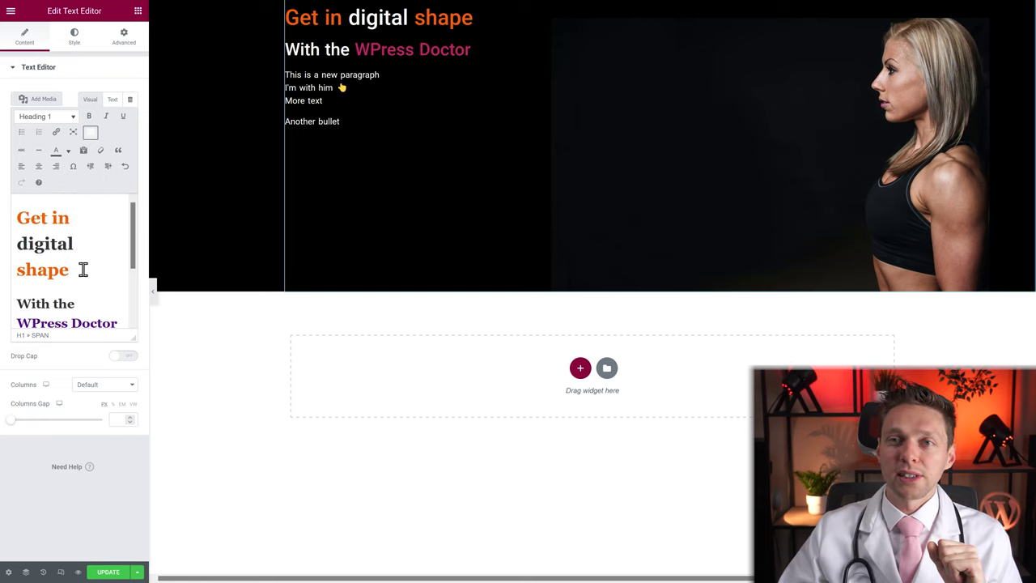
Clear the custom text colour from the entire "Get in digital shape" heading.
{"action": "left_click_drag", "start_coordinate": [83, 268], "coordinate": [11, 216]}
{"action": "left_click", "coordinate": [70, 154]}
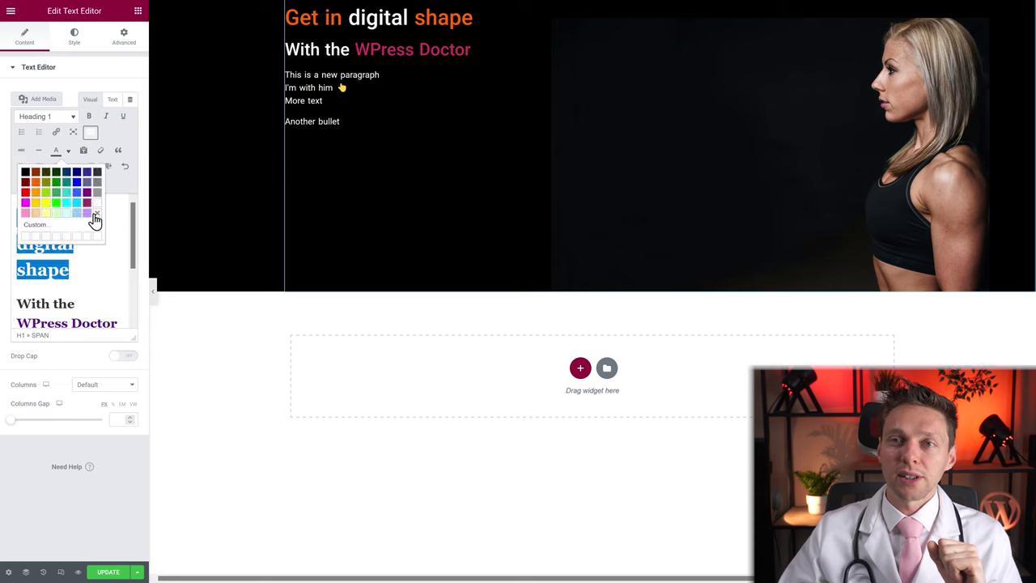
{"action": "left_click", "coordinate": [97, 220]}
{"action": "left_click", "coordinate": [88, 269]}
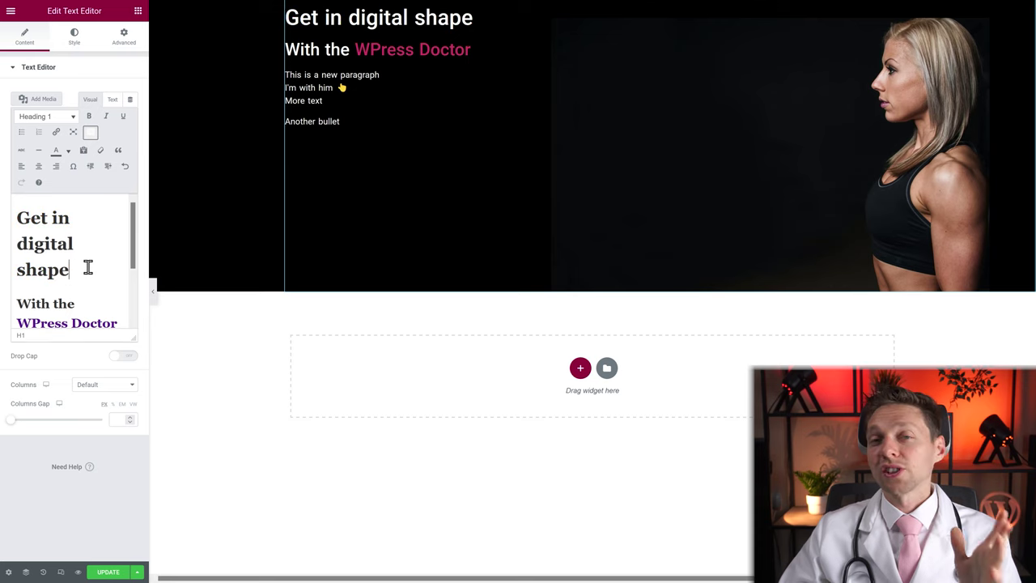
View the HTML source of the widget's text and return to the visual editor.
{"action": "left_click", "coordinate": [85, 154]}
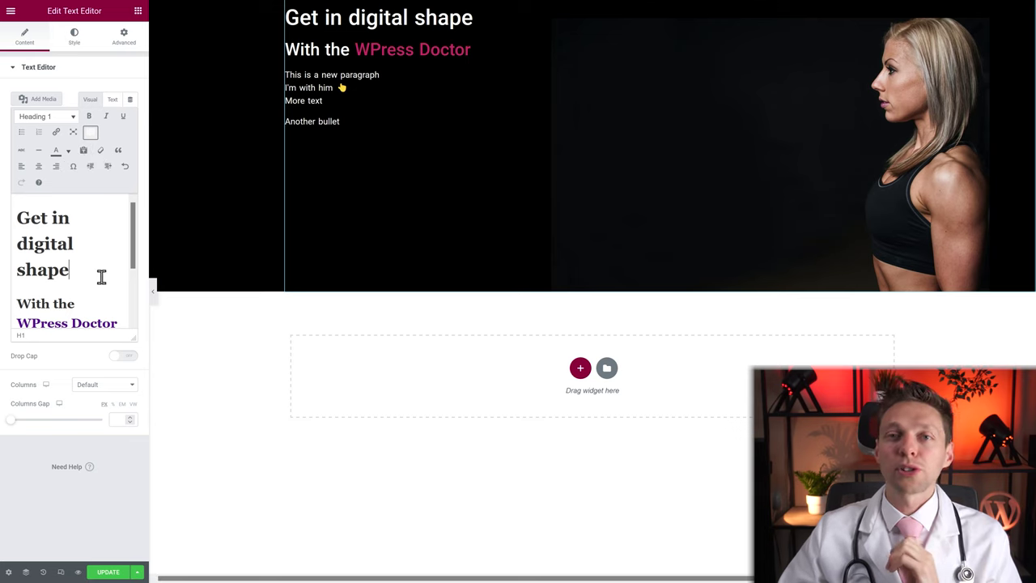
{"action": "left_click", "coordinate": [113, 99]}
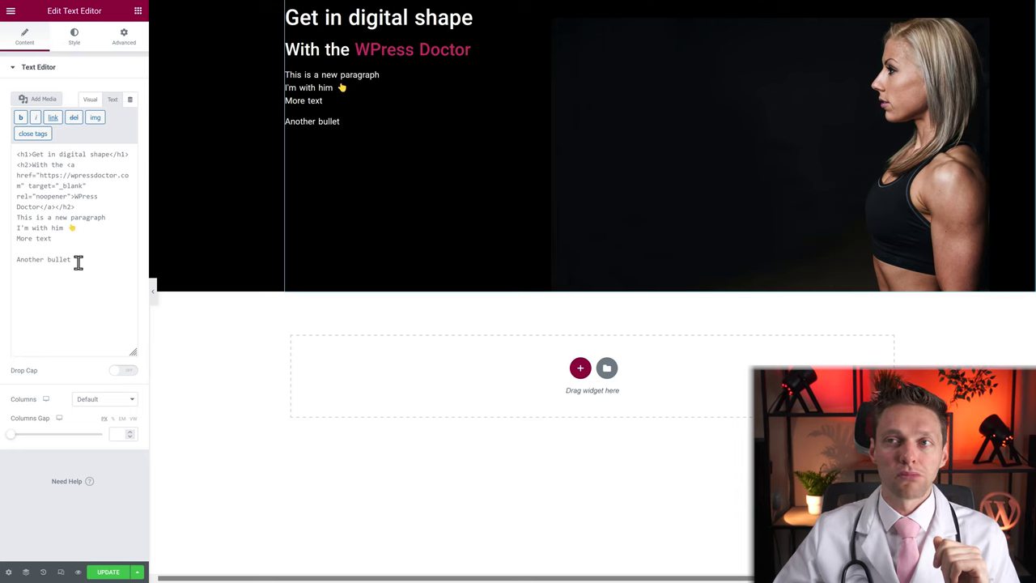
{"action": "left_click", "coordinate": [90, 99]}
Turn "Another bullet" into a bulleted list and add the items "This", "is how", "bullets" and "work in HTML".
{"action": "scroll", "coordinate": [95, 232], "scroll_direction": "down", "scroll_amount": 3}
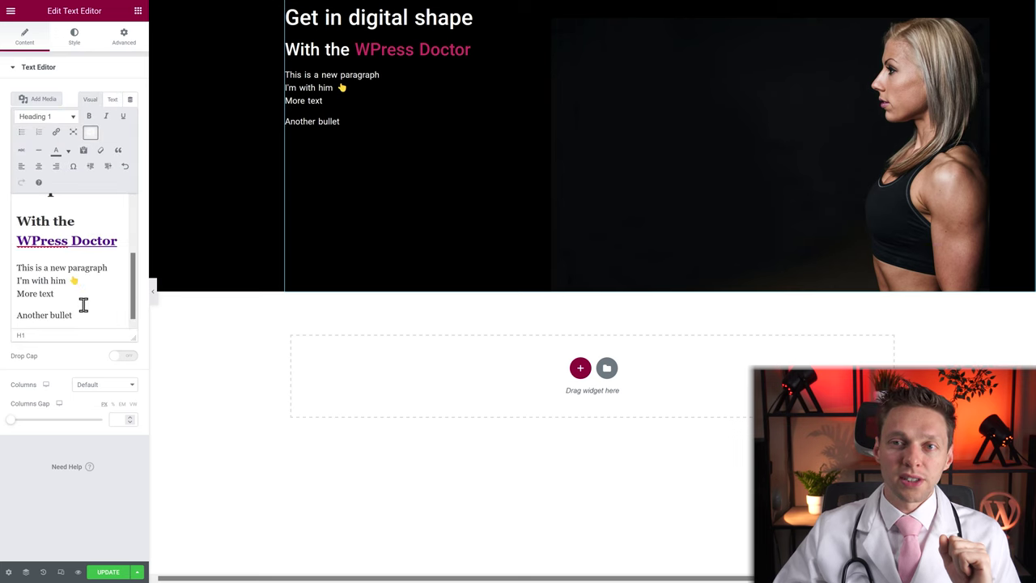
{"action": "left_click_drag", "start_coordinate": [75, 315], "coordinate": [6, 314]}
{"action": "left_click", "coordinate": [21, 132]}
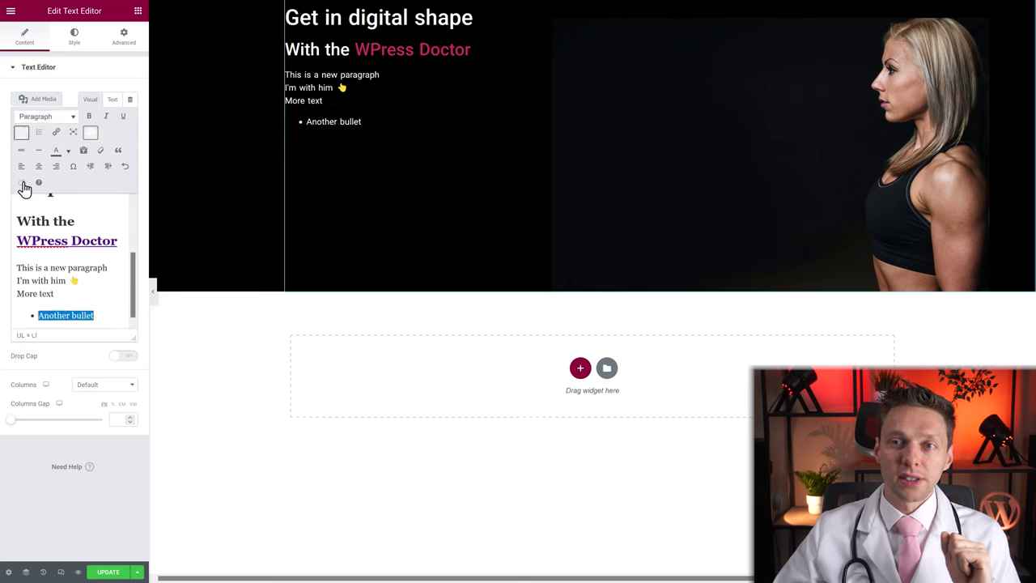
{"action": "key", "text": "Return"}
{"action": "type", "text": "This"}
{"action": "key", "text": "Return"}
{"action": "type", "text": "is how"}
{"action": "key", "text": "Return"}
{"action": "type", "text": "bullets"}
{"action": "key", "text": "Return"}
{"action": "type", "text": "work in HTML"}
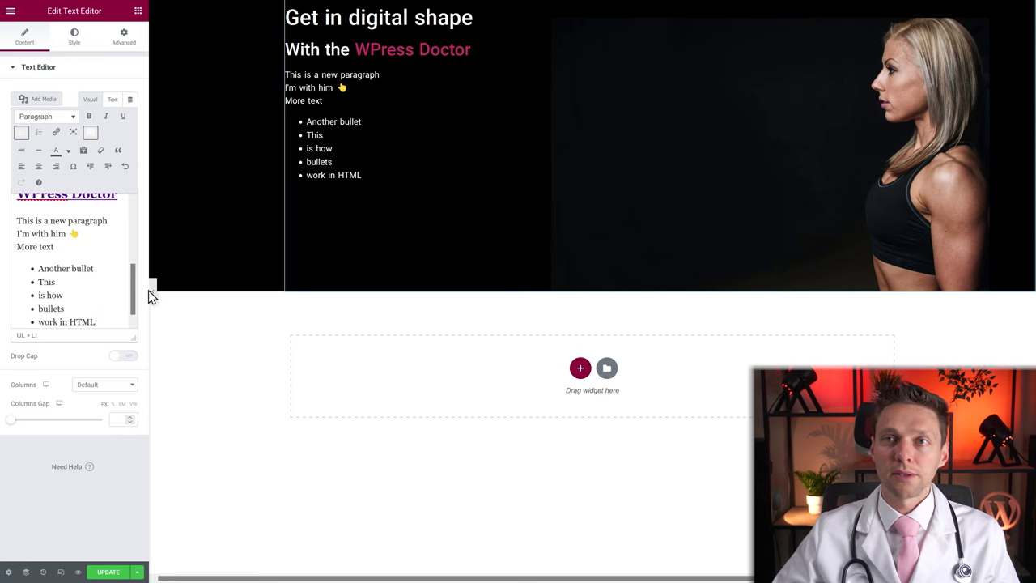
Check the HTML code of the bulleted list and switch back to the visual editor.
{"action": "left_click", "coordinate": [114, 102]}
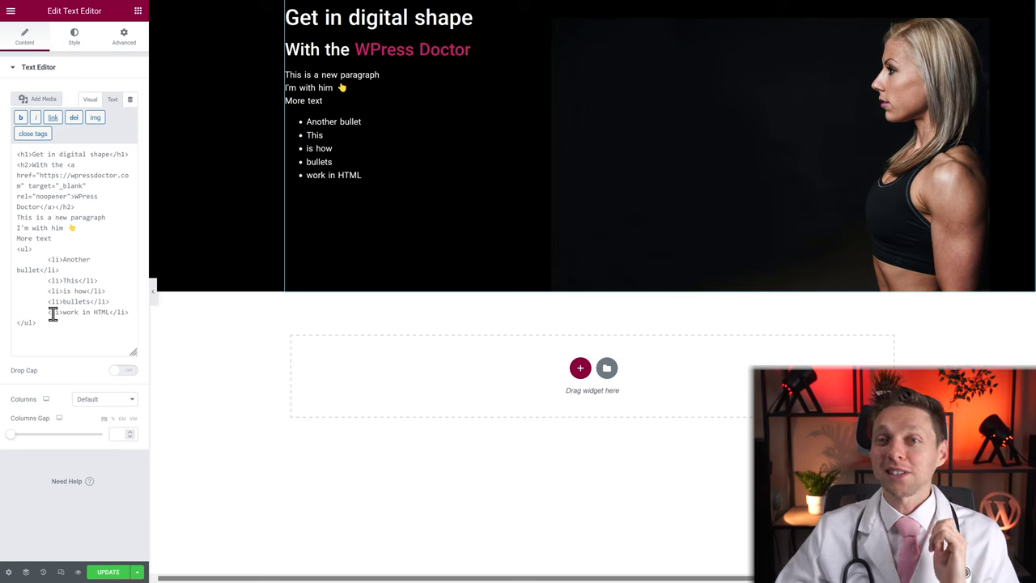
{"action": "left_click", "coordinate": [91, 101]}
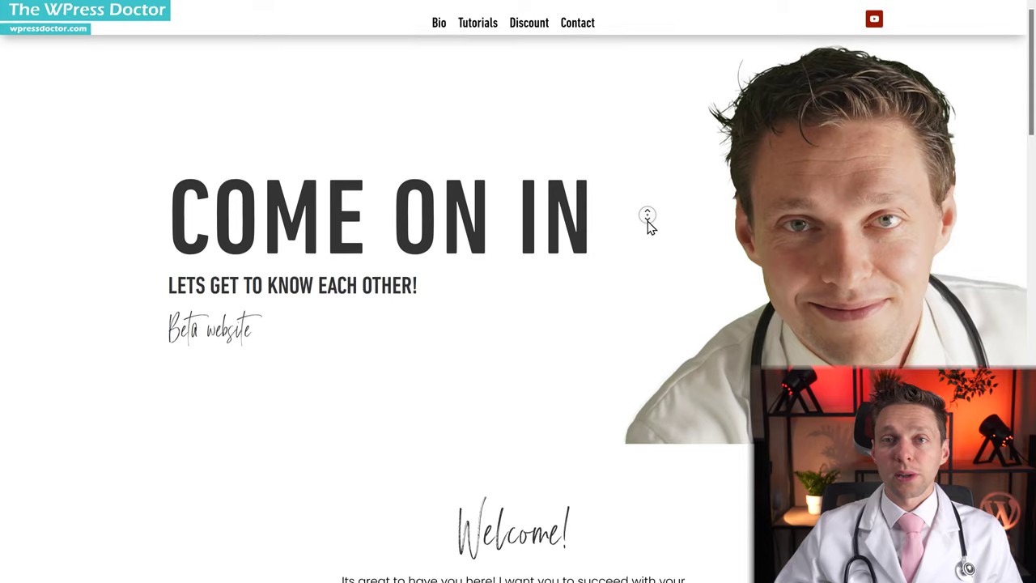
Copy the "Welcome!" heading and its paragraph from the WPress Doctor website and paste them below the bulleted list in Elementor.
{"action": "scroll", "coordinate": [648, 224], "scroll_direction": "down", "scroll_amount": 5}
{"action": "left_click_drag", "start_coordinate": [457, 198], "coordinate": [589, 364]}
{"action": "right_click", "coordinate": [511, 304]}
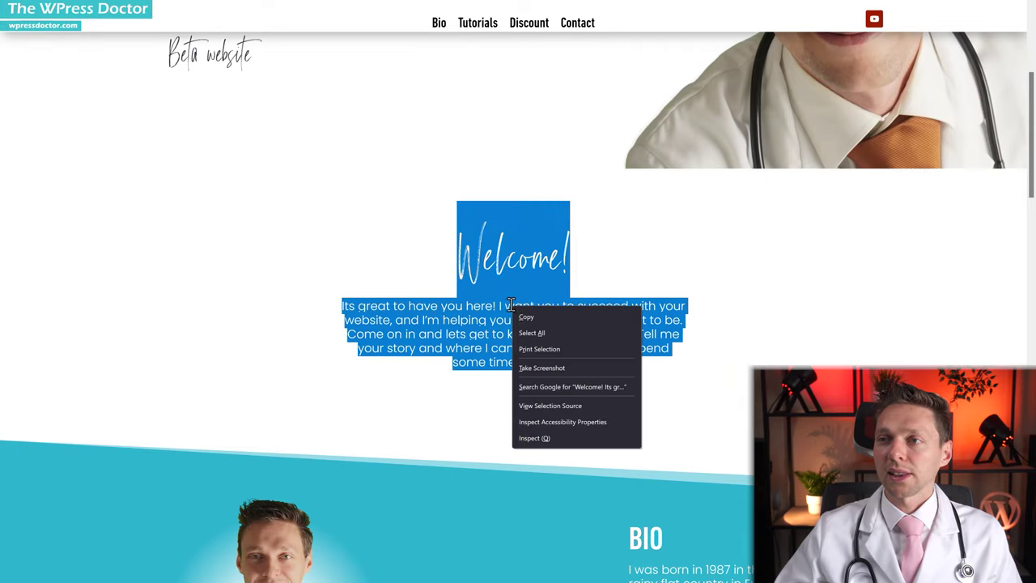
{"action": "left_click", "coordinate": [538, 318]}
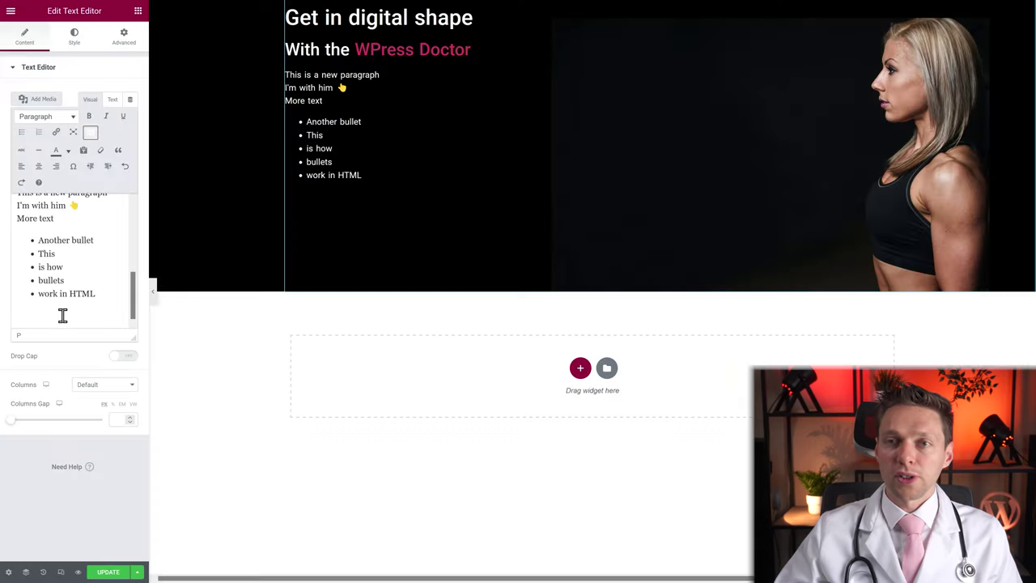
{"action": "key", "text": "ctrl+v"}
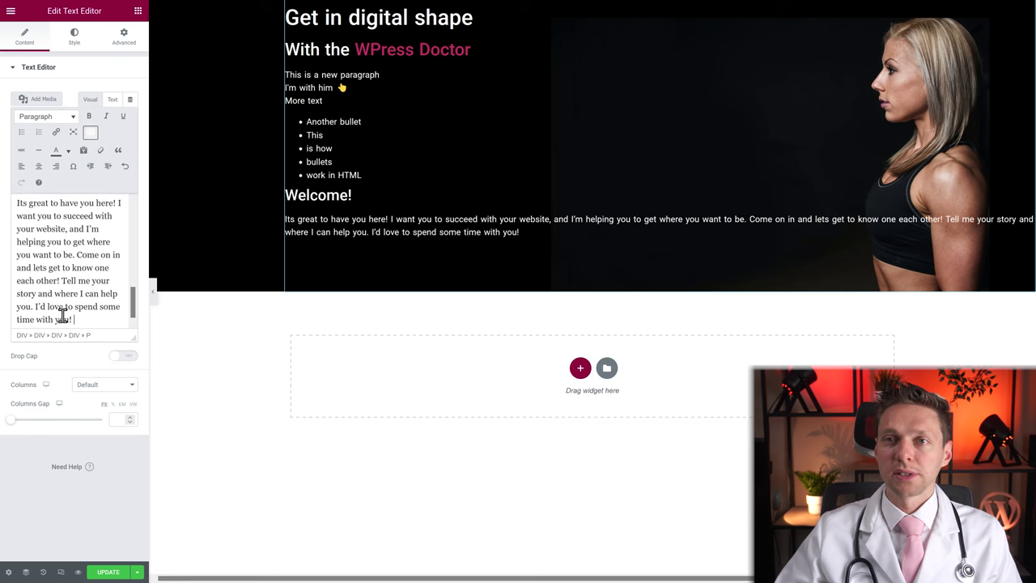
Examine the pasted "Welcome!" section's HTML source for the div tags and classes carried over from the website.
{"action": "scroll", "coordinate": [67, 273], "scroll_direction": "up", "scroll_amount": 1}
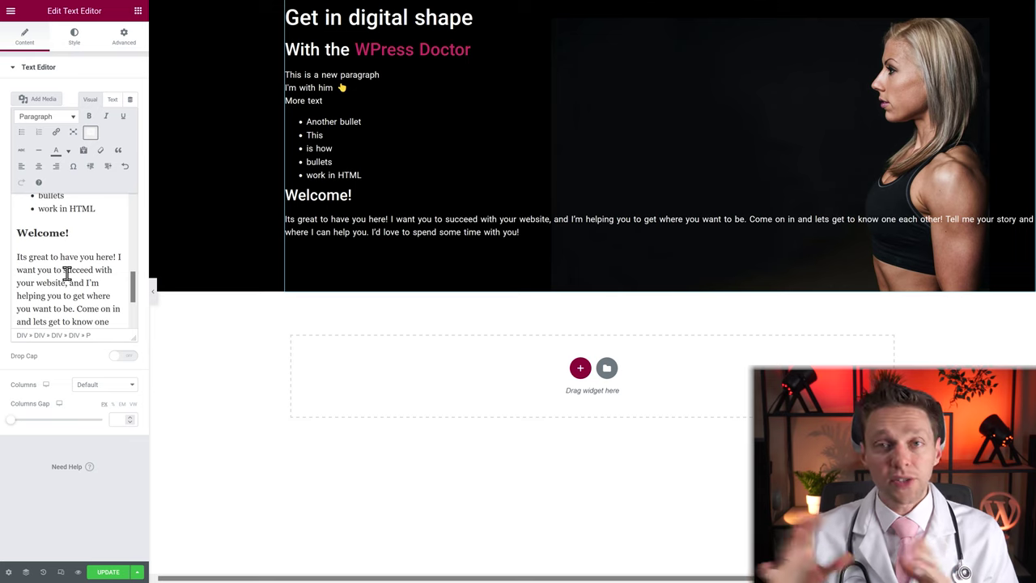
{"action": "left_click", "coordinate": [114, 100]}
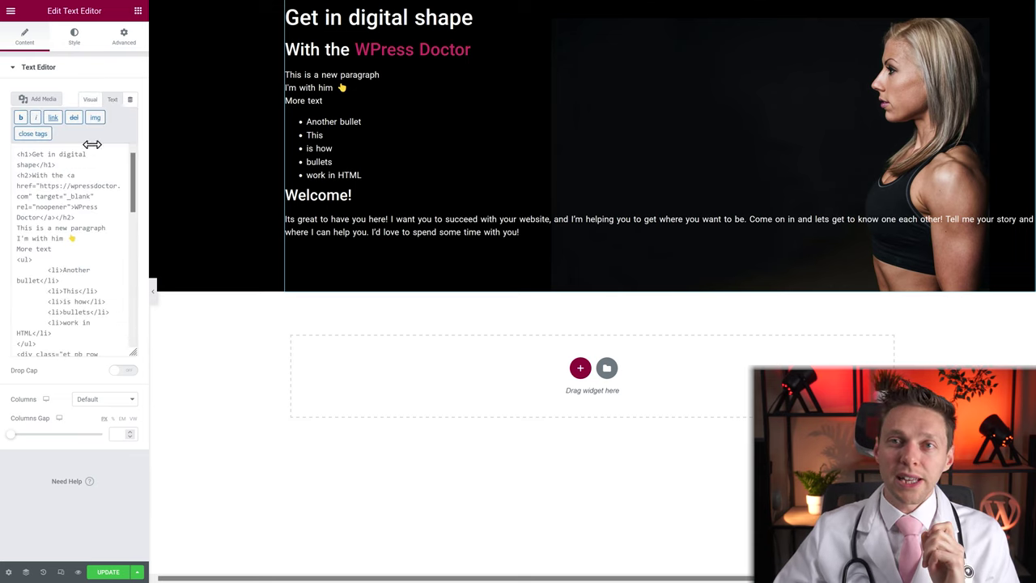
{"action": "scroll", "coordinate": [117, 180], "scroll_direction": "down", "scroll_amount": 5}
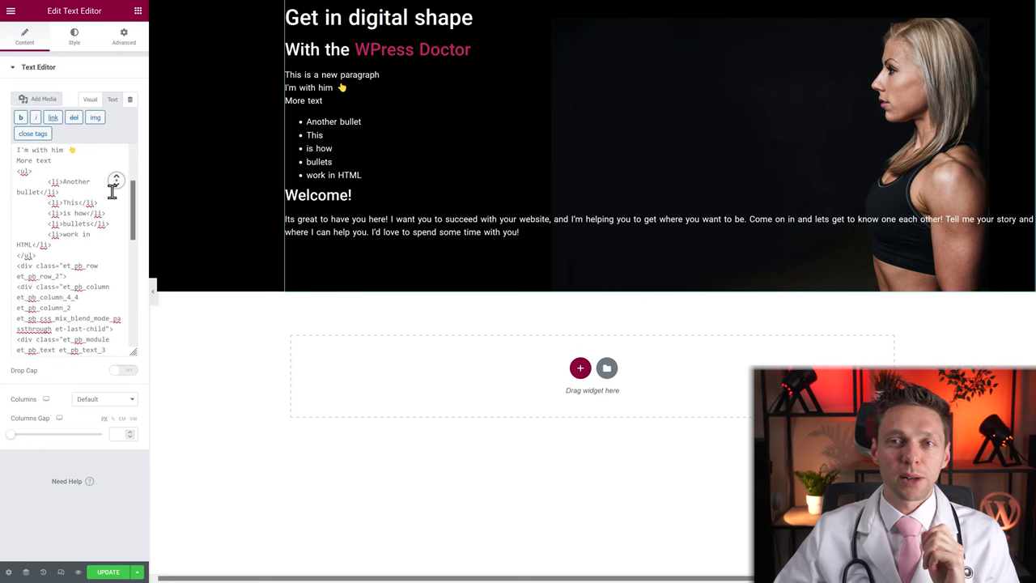
{"action": "left_click_drag", "start_coordinate": [17, 170], "coordinate": [114, 299]}
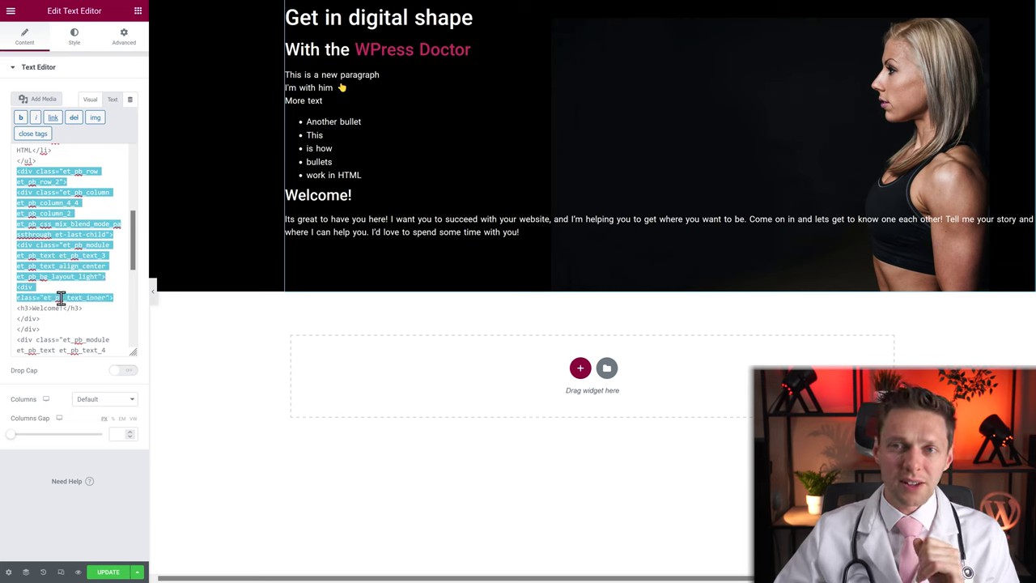
{"action": "left_click", "coordinate": [26, 308]}
{"action": "mouse_move", "coordinate": [27, 308]}
{"action": "left_mouse_down"}
{"action": "mouse_move", "coordinate": [83, 309]}
{"action": "mouse_move", "coordinate": [83, 332]}
{"action": "mouse_move", "coordinate": [16, 321]}
{"action": "left_mouse_up"}
{"action": "left_click", "coordinate": [81, 327]}
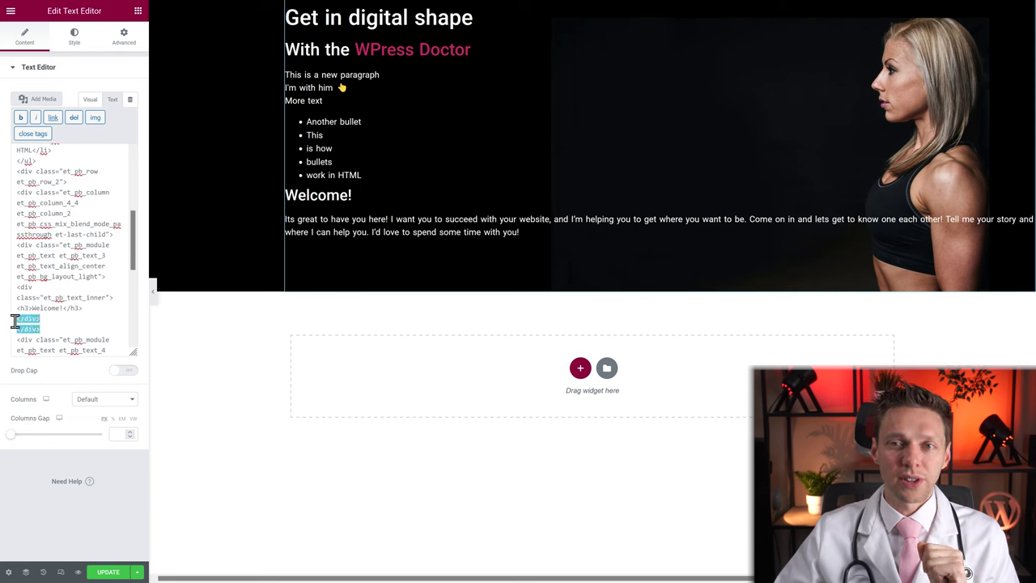
{"action": "left_click", "coordinate": [59, 322]}
{"action": "middle_click", "coordinate": [85, 291]}
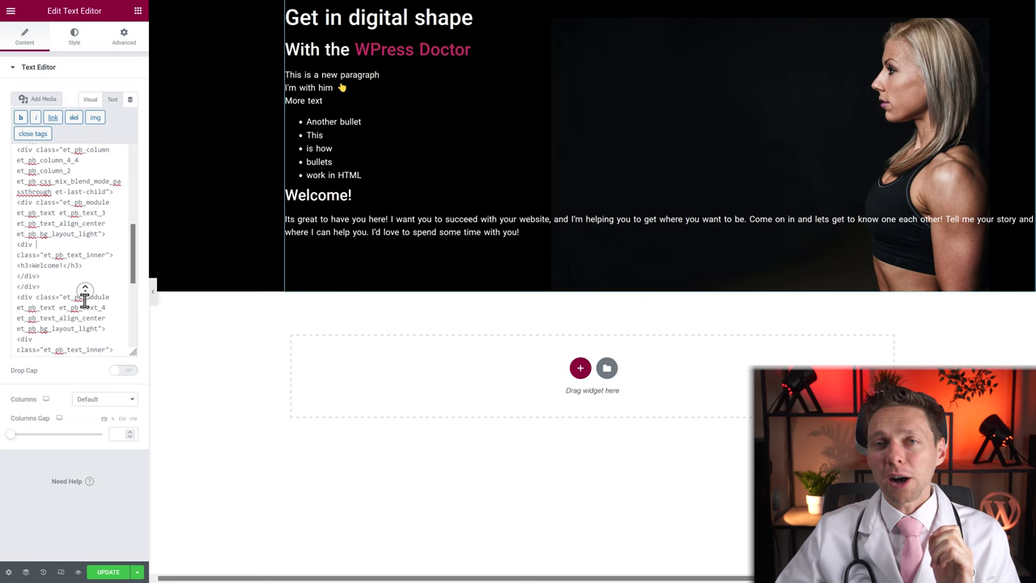
{"action": "scroll", "coordinate": [79, 277], "scroll_direction": "up", "scroll_amount": 4}
{"action": "middle_click", "coordinate": [78, 296]}
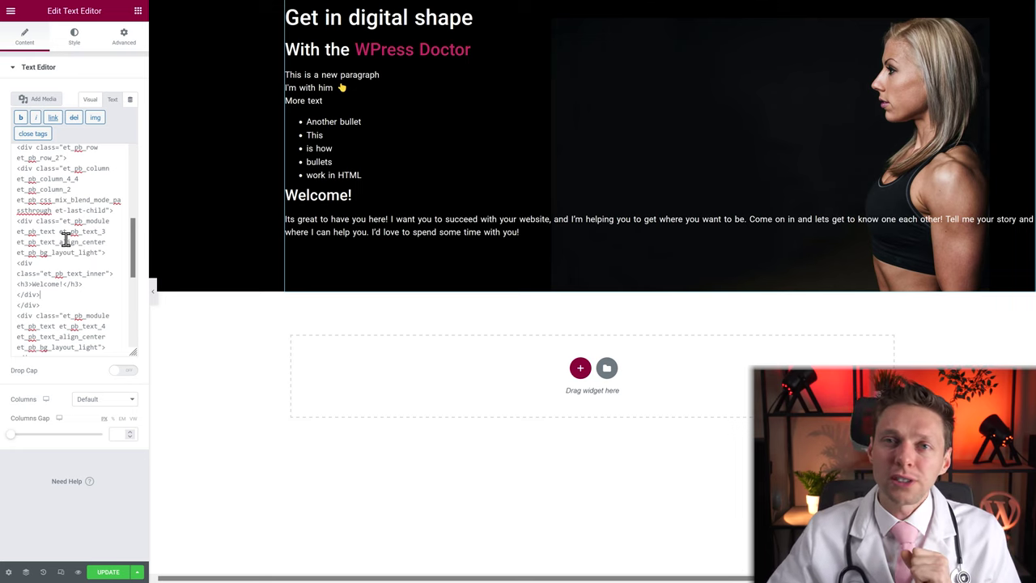
Review the pasted section's markup in the HTML source down to the closing div tags and return to the visual editor.
{"action": "left_click", "coordinate": [87, 102]}
{"action": "left_click", "coordinate": [115, 105]}
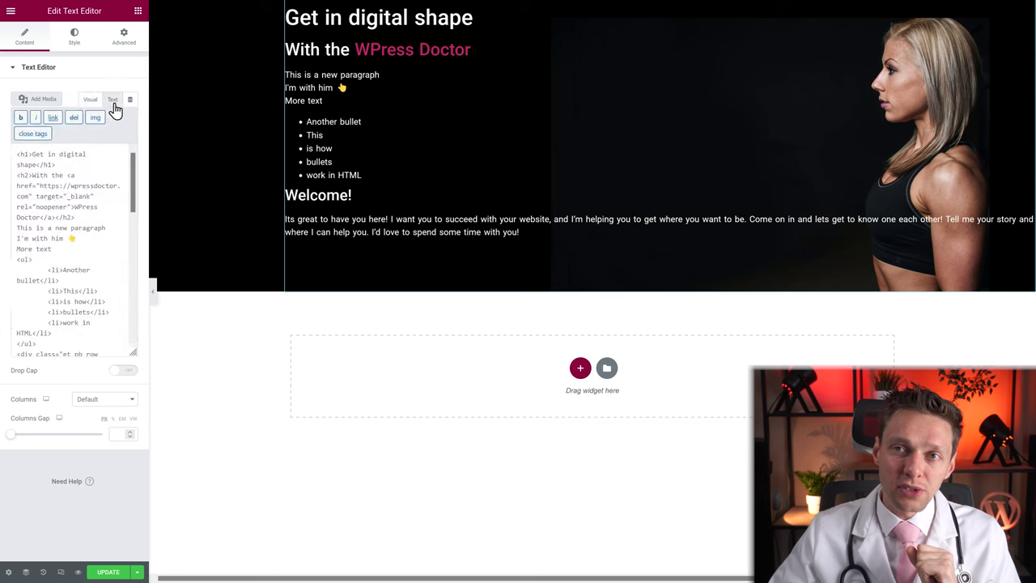
{"action": "middle_click", "coordinate": [51, 204]}
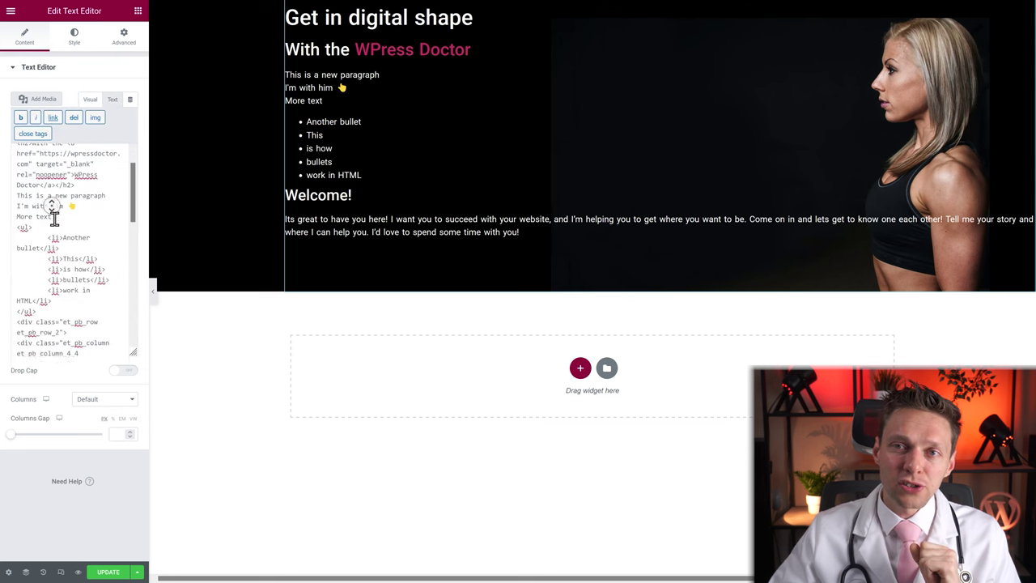
{"action": "left_click_drag", "start_coordinate": [18, 189], "coordinate": [85, 364]}
{"action": "left_click", "coordinate": [73, 341]}
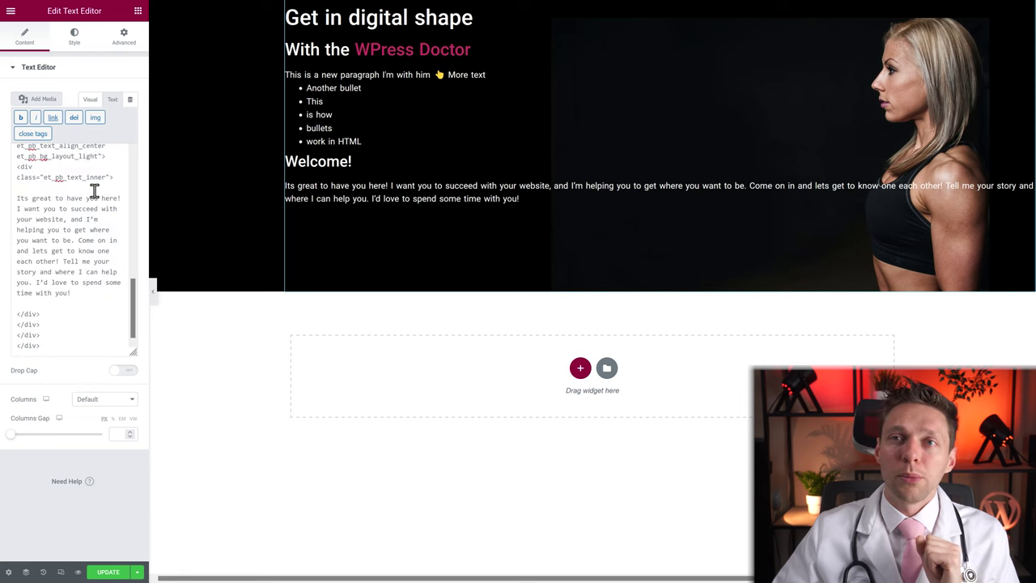
{"action": "left_click", "coordinate": [90, 102]}
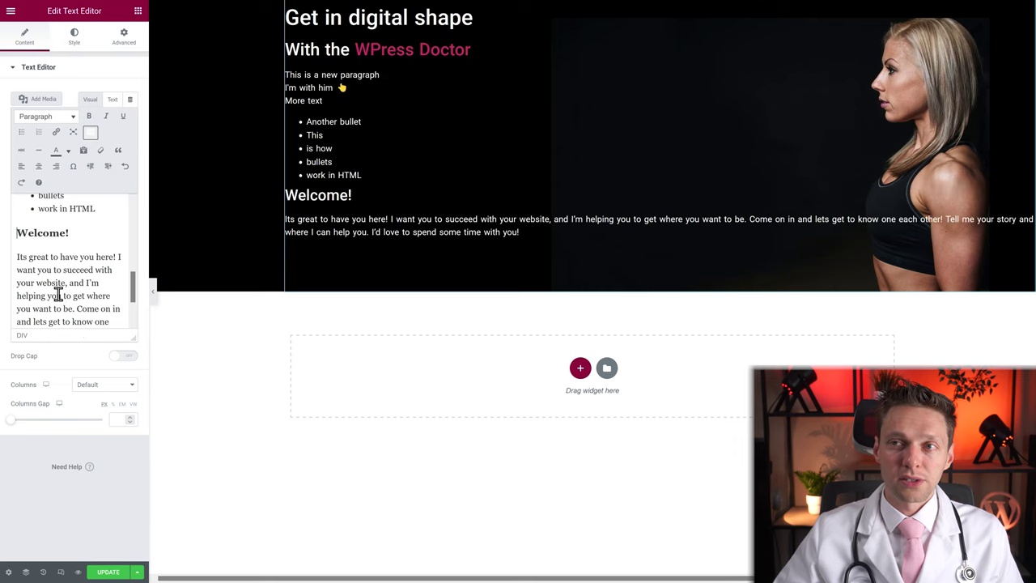
Undo the formatted paste and paste the "Welcome!" heading and paragraph below the list again with Paste as text enabled.
{"action": "key", "text": "ctrl+z"}
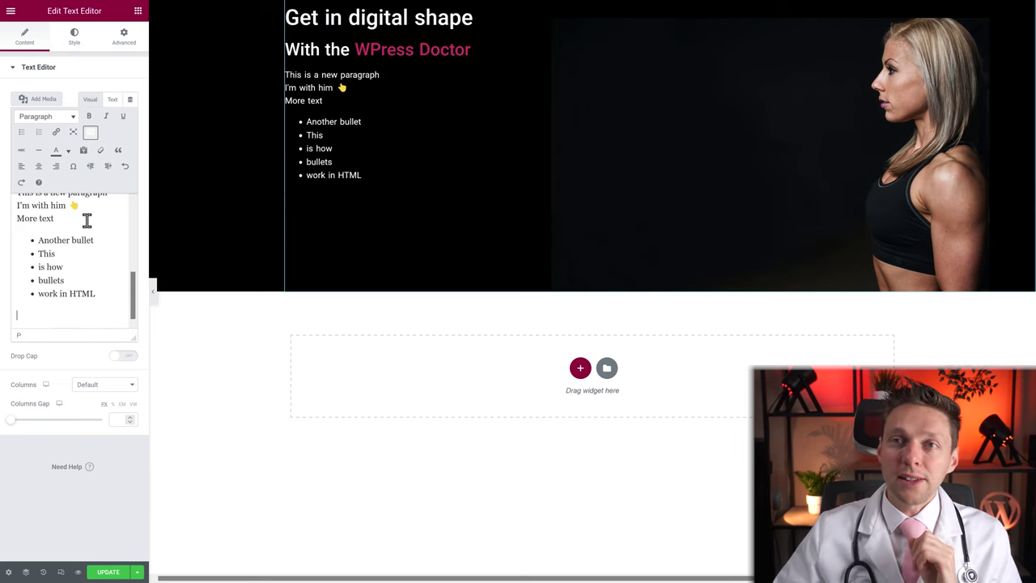
{"action": "left_click", "coordinate": [84, 153]}
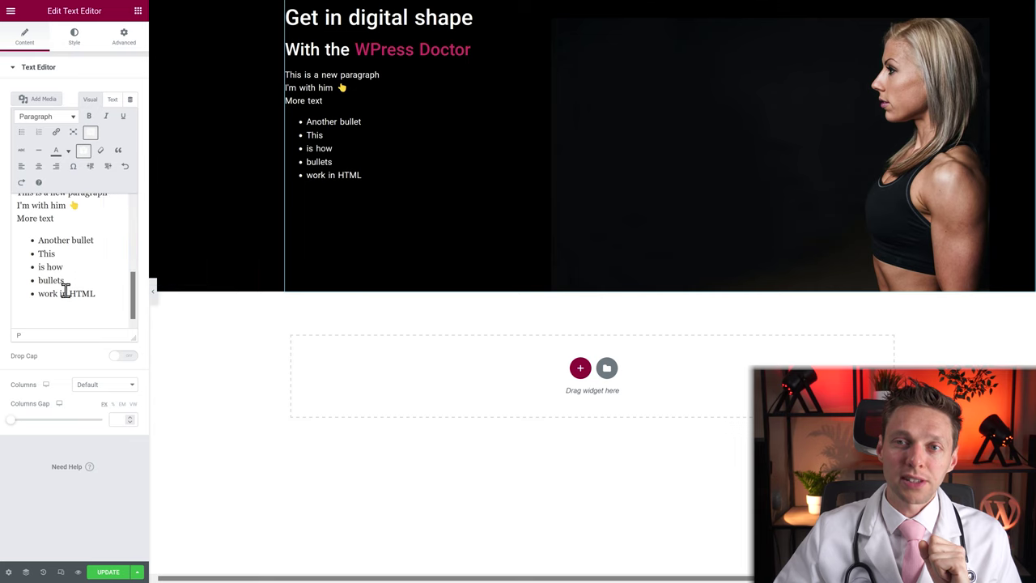
{"action": "left_click", "coordinate": [43, 315]}
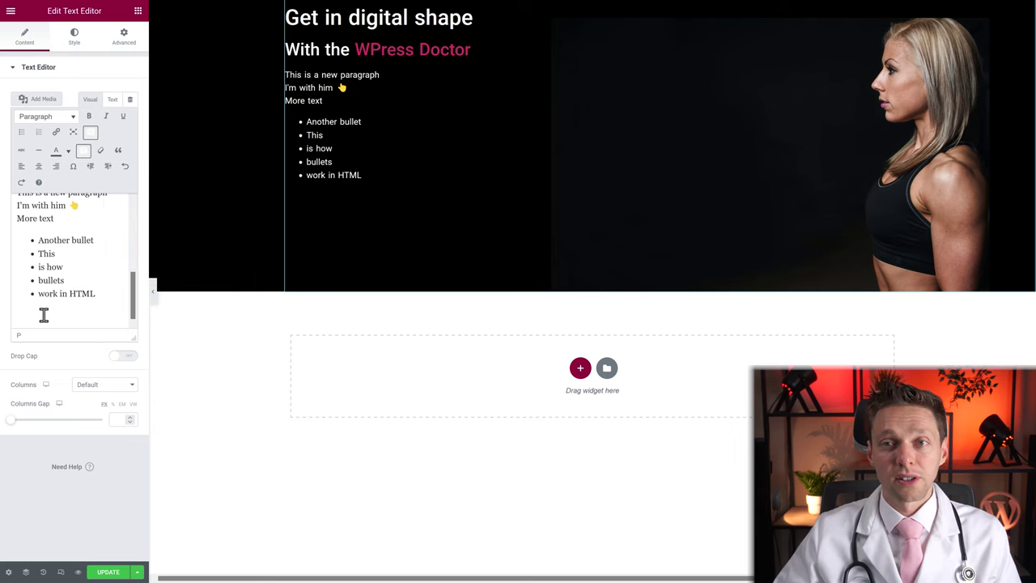
{"action": "right_click", "coordinate": [44, 315]}
{"action": "left_click", "coordinate": [72, 394]}
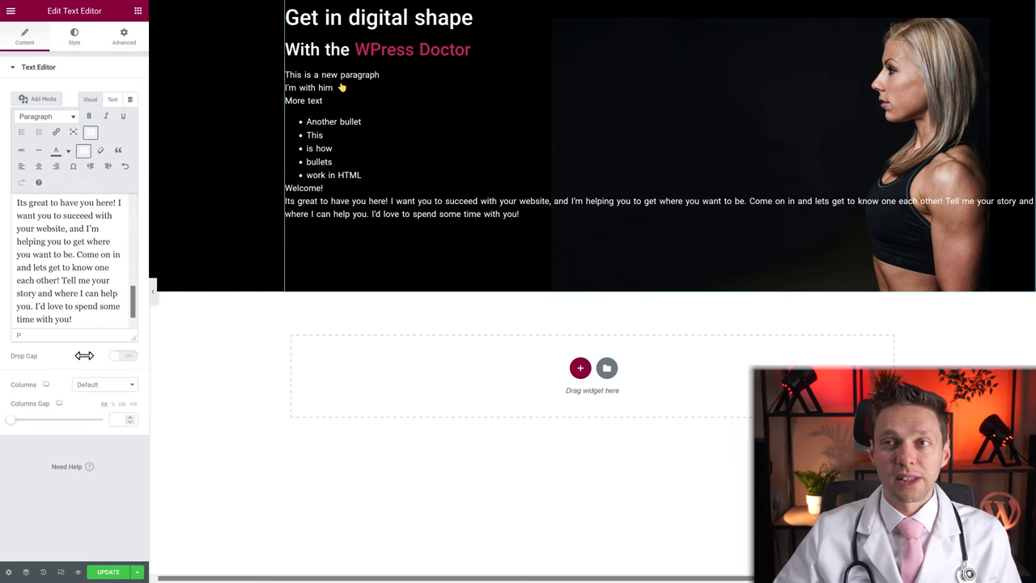
Inspect the plain-text "Welcome!" paste in the HTML source and return to the visual editor.
{"action": "left_click", "coordinate": [112, 102]}
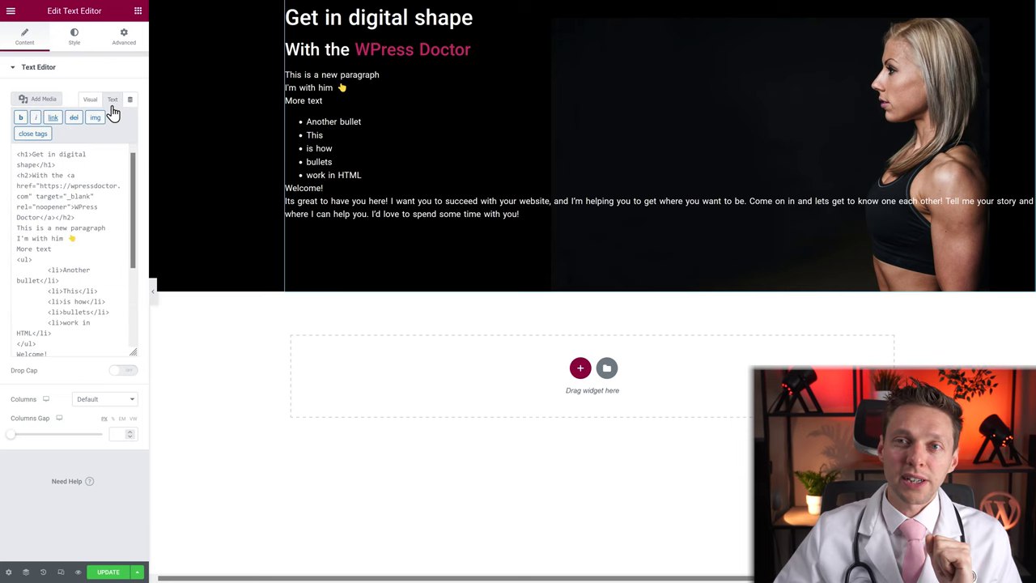
{"action": "scroll", "coordinate": [87, 250], "scroll_direction": "down", "scroll_amount": 3}
{"action": "left_click_drag", "start_coordinate": [17, 240], "coordinate": [76, 344]}
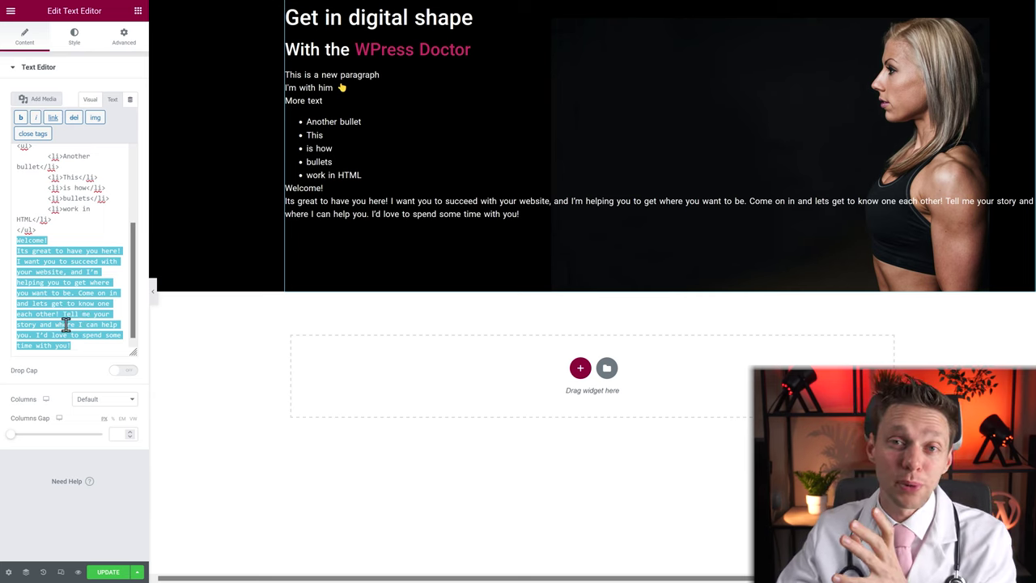
{"action": "left_click", "coordinate": [85, 103]}
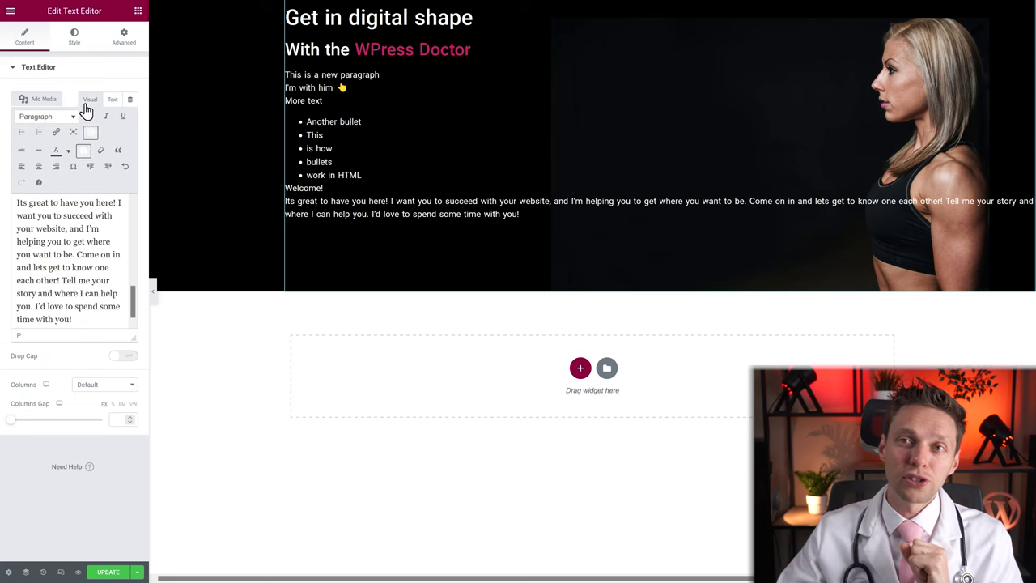
Replace the plain-text paste with a formatted one by disabling Paste as text, and clear the formatting of the pasted section.
{"action": "left_click", "coordinate": [84, 156]}
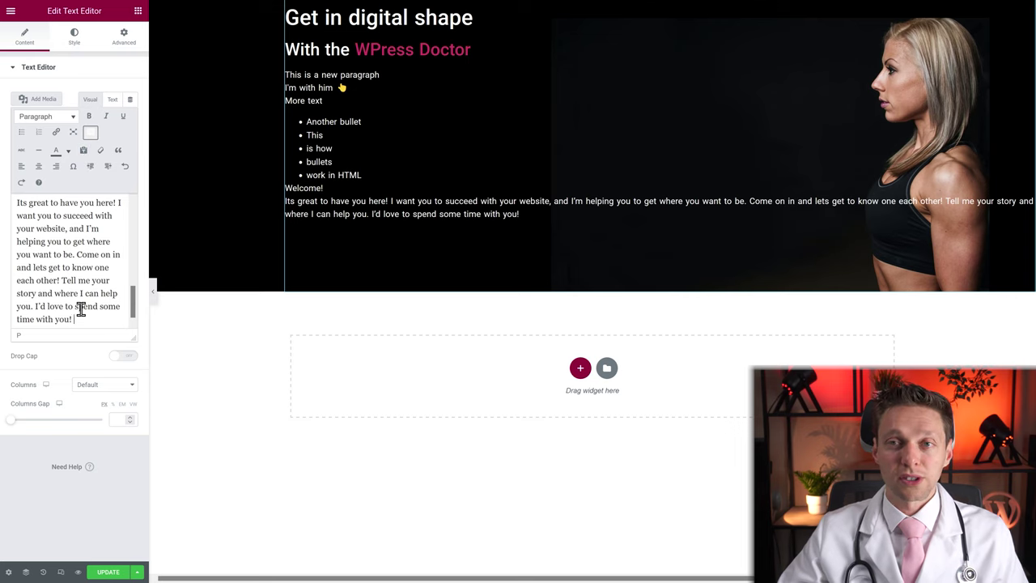
{"action": "key", "text": "ctrl+z"}
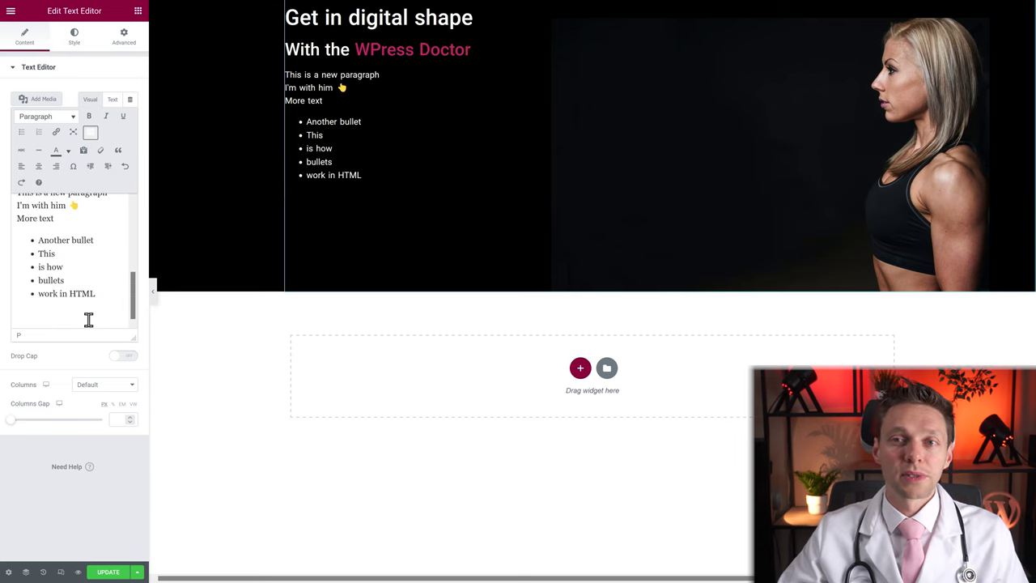
{"action": "key", "text": "ctrl+v"}
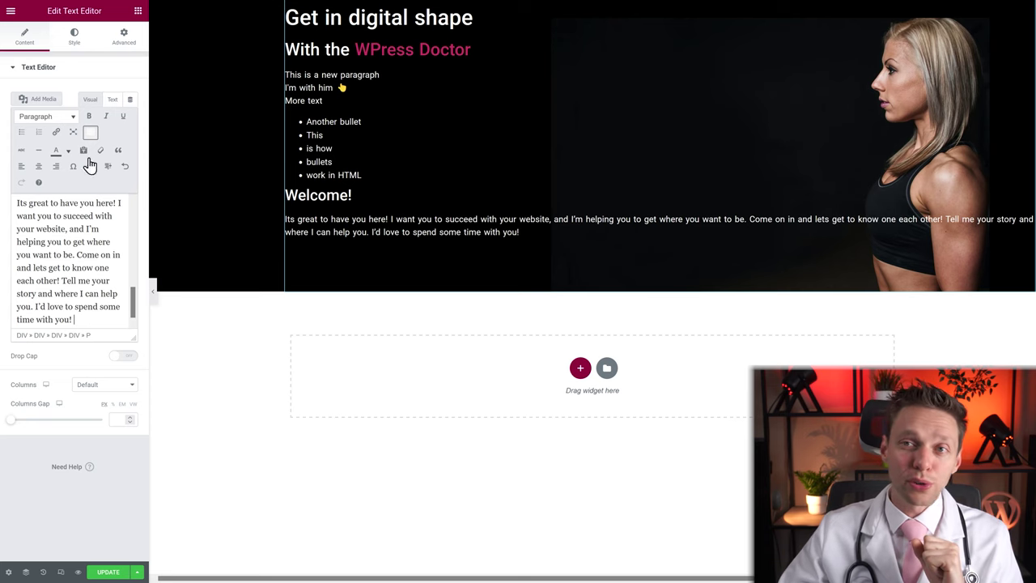
{"action": "left_click_drag", "start_coordinate": [85, 319], "coordinate": [5, 245]}
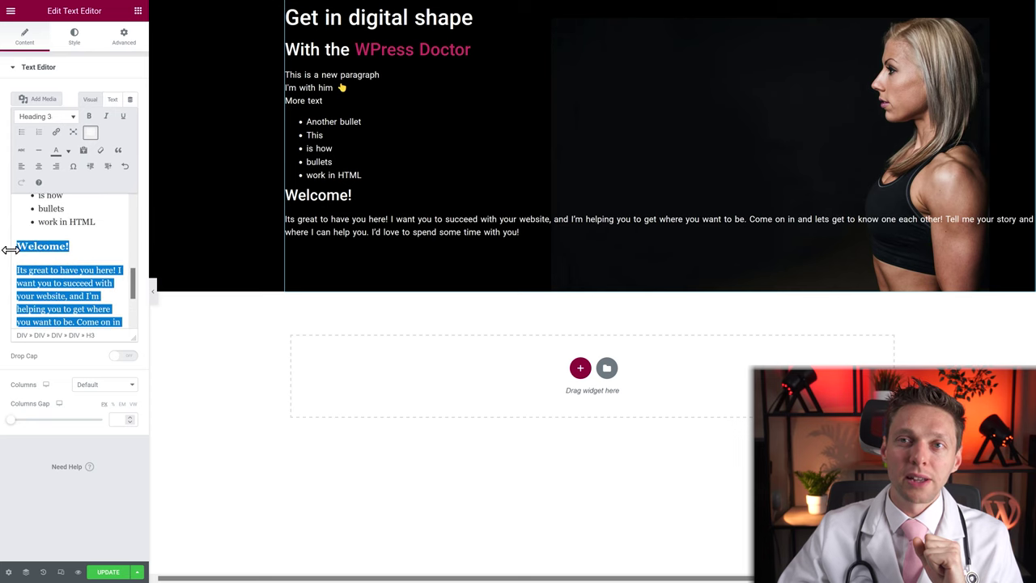
{"action": "left_click", "coordinate": [102, 153]}
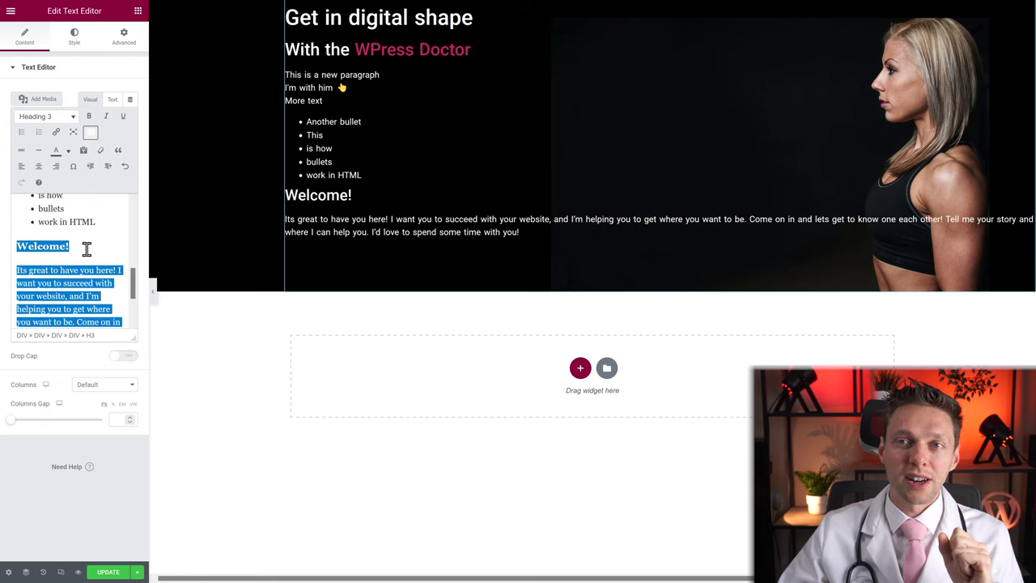
Examine the div tags around the "Welcome!" heading in the HTML source and return to the visual editor.
{"action": "left_click", "coordinate": [114, 101]}
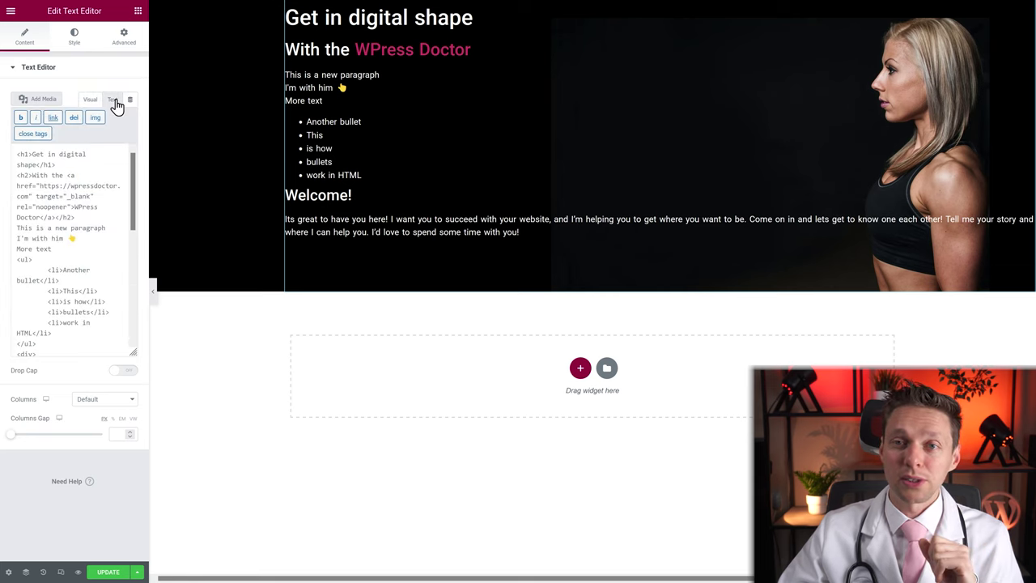
{"action": "scroll", "coordinate": [97, 209], "scroll_direction": "down", "scroll_amount": 5}
{"action": "scroll", "coordinate": [92, 208], "scroll_direction": "up", "scroll_amount": 3}
{"action": "left_click_drag", "start_coordinate": [18, 195], "coordinate": [41, 230]}
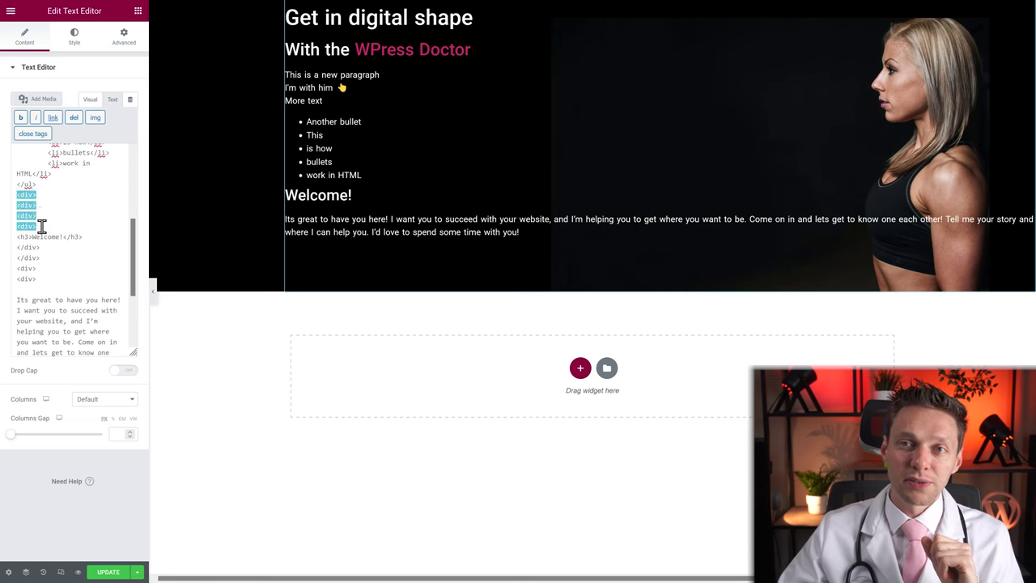
{"action": "left_click", "coordinate": [55, 279]}
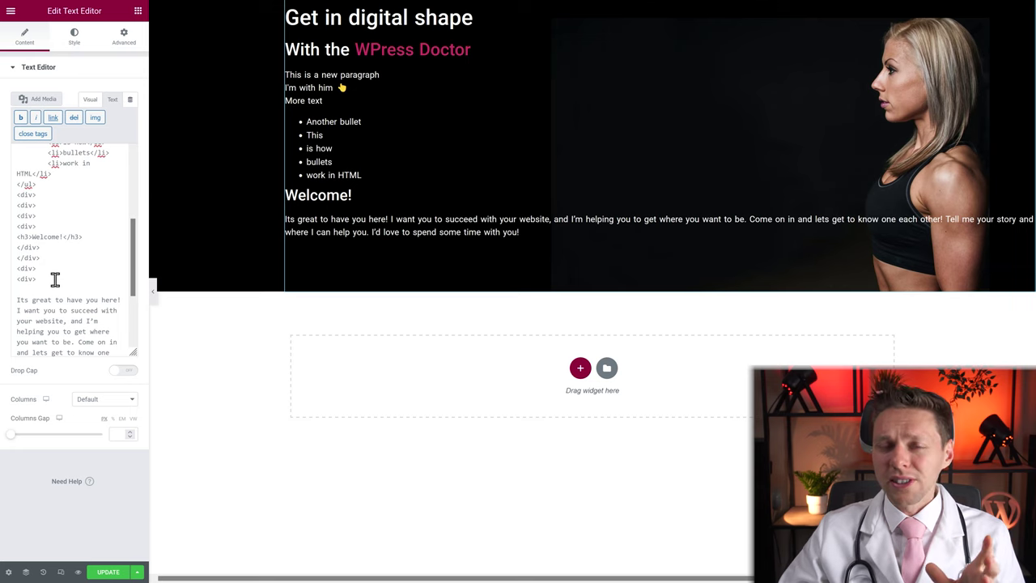
{"action": "left_click_drag", "start_coordinate": [18, 194], "coordinate": [42, 230]}
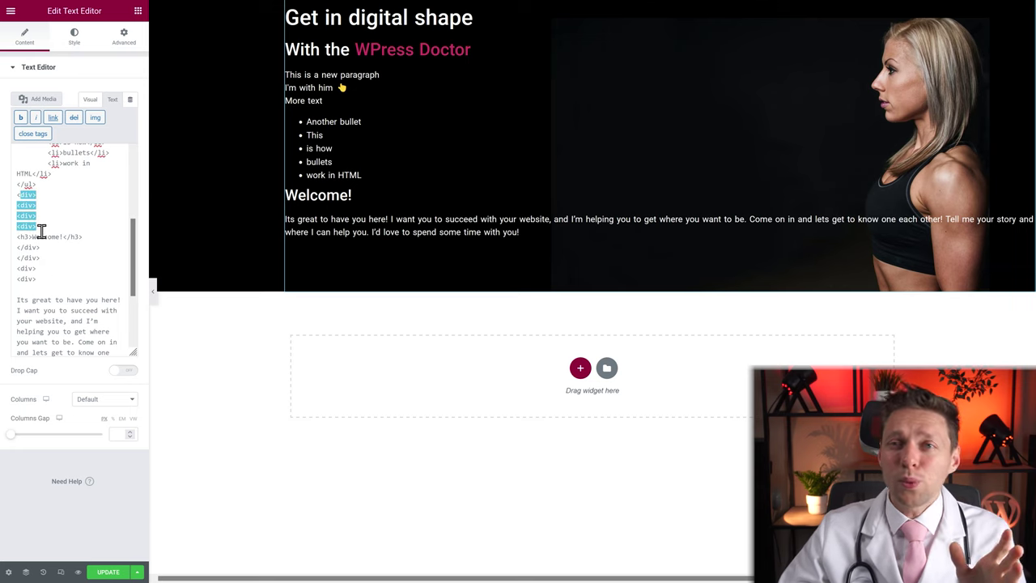
{"action": "left_click", "coordinate": [91, 99]}
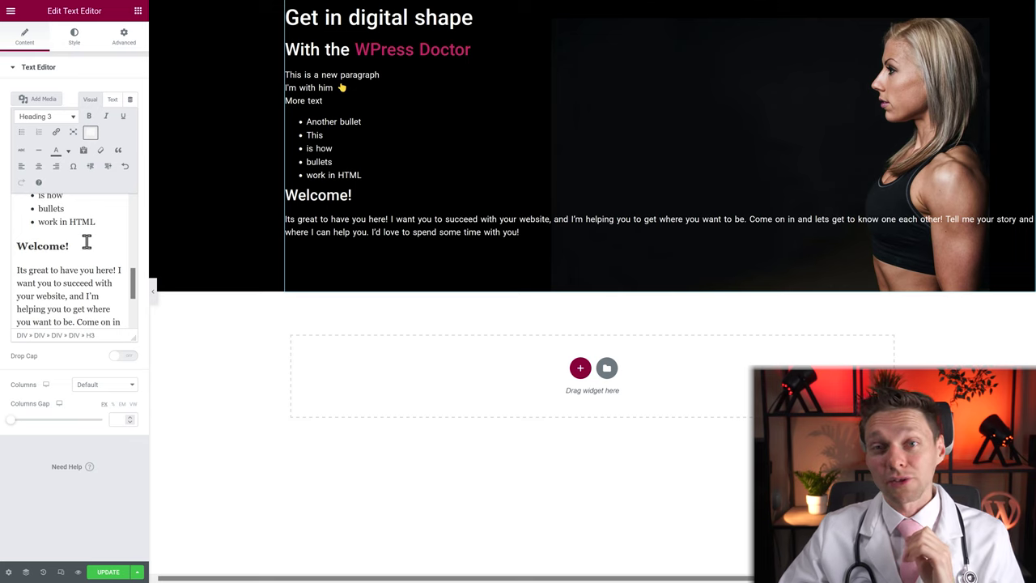
Replace the pasted "Welcome!" section with the text "Clear mind, muscle body, that's the way I like it. Thank you doctor!".
{"action": "key", "text": "ctrl+shift+End"}
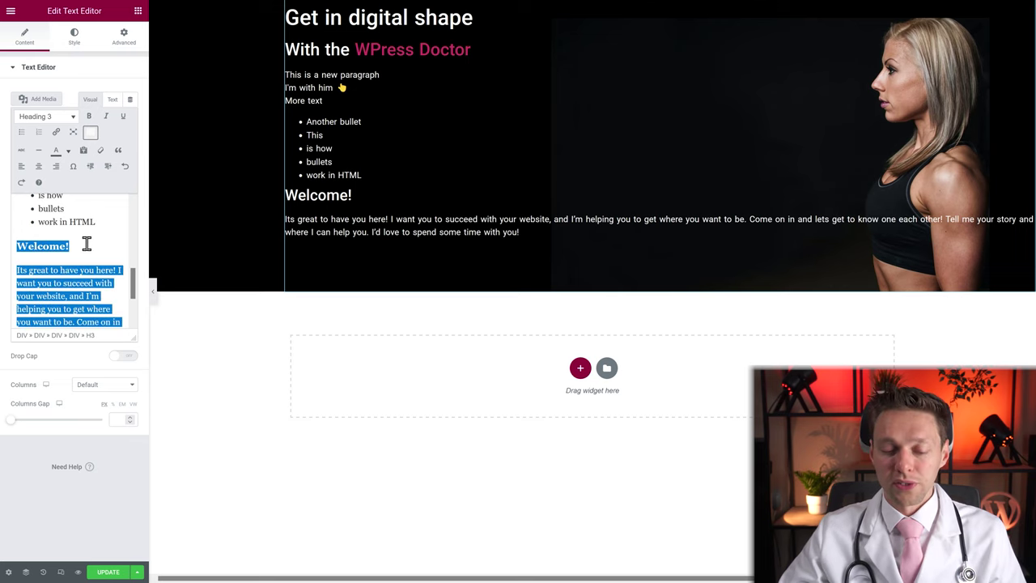
{"action": "key", "text": "BackSpace"}
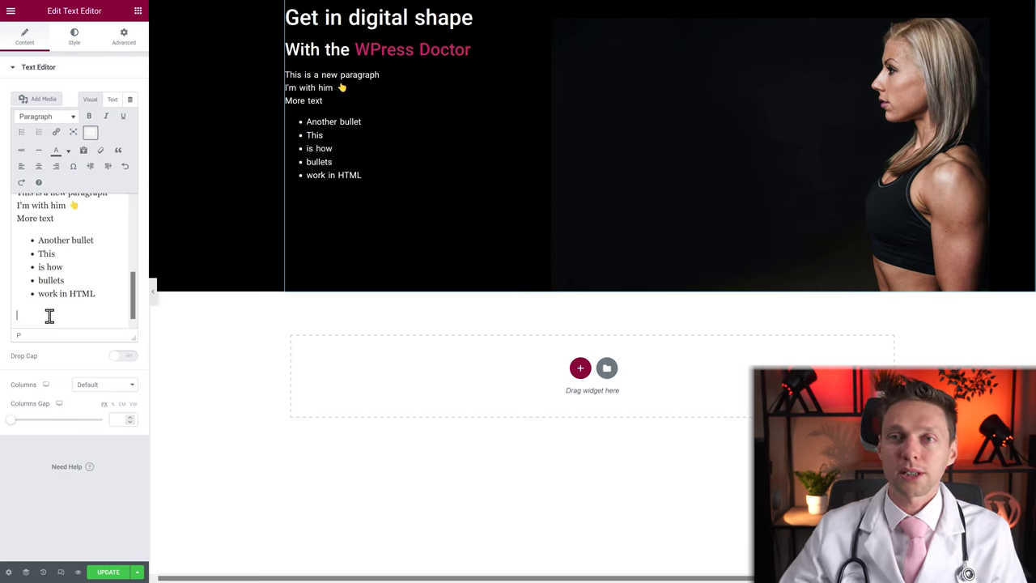
{"action": "type", "text": "When I started working out, I felt much more better"}
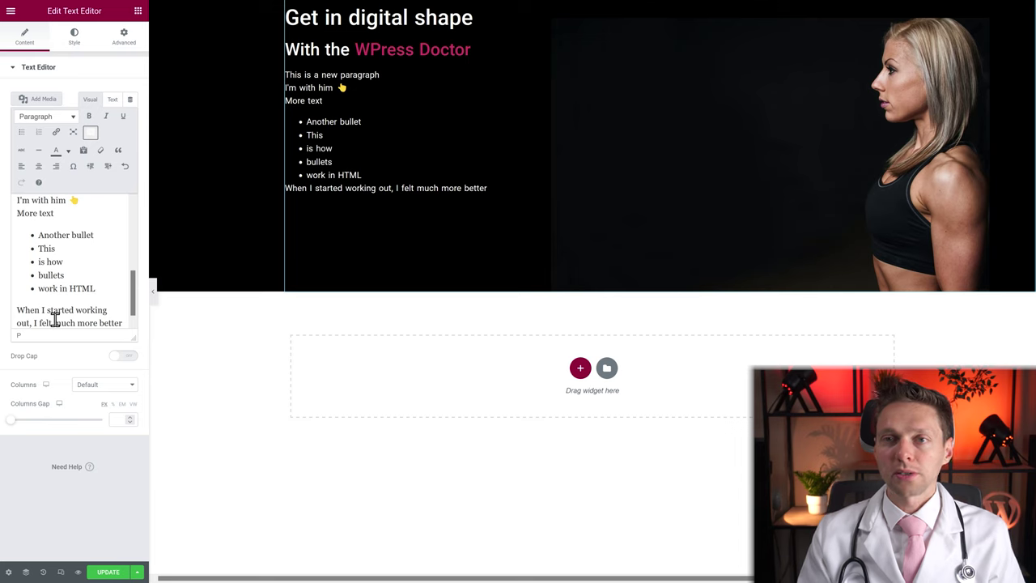
{"action": "triple_click", "coordinate": [55, 319]}
{"action": "type", "text": "Clear mind, muscle body, that's the way I like it."}
{"action": "type", "text": "T"}
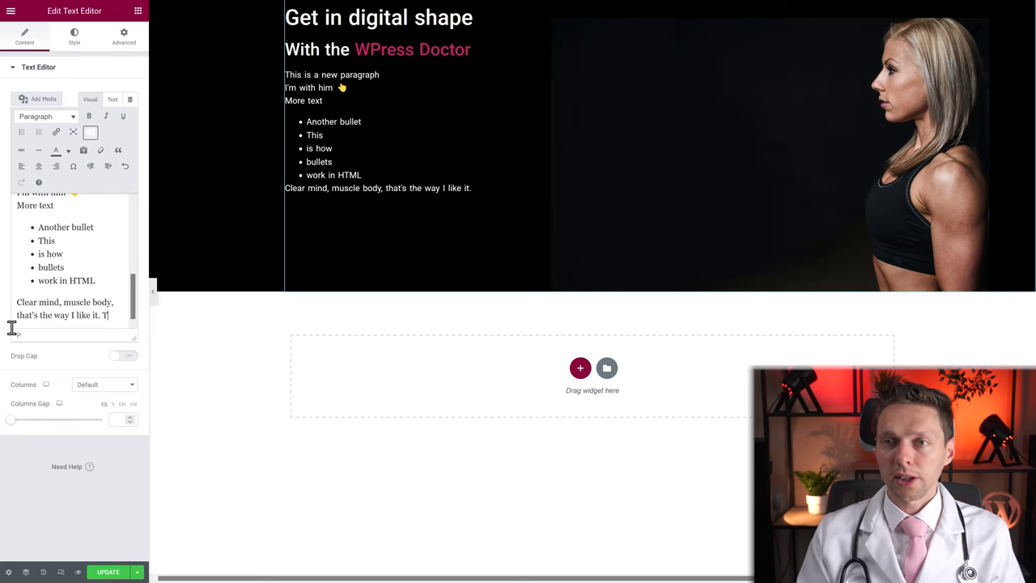
{"action": "type", "text": "han kyou doc"}
{"action": "type", "text": "tor!"}
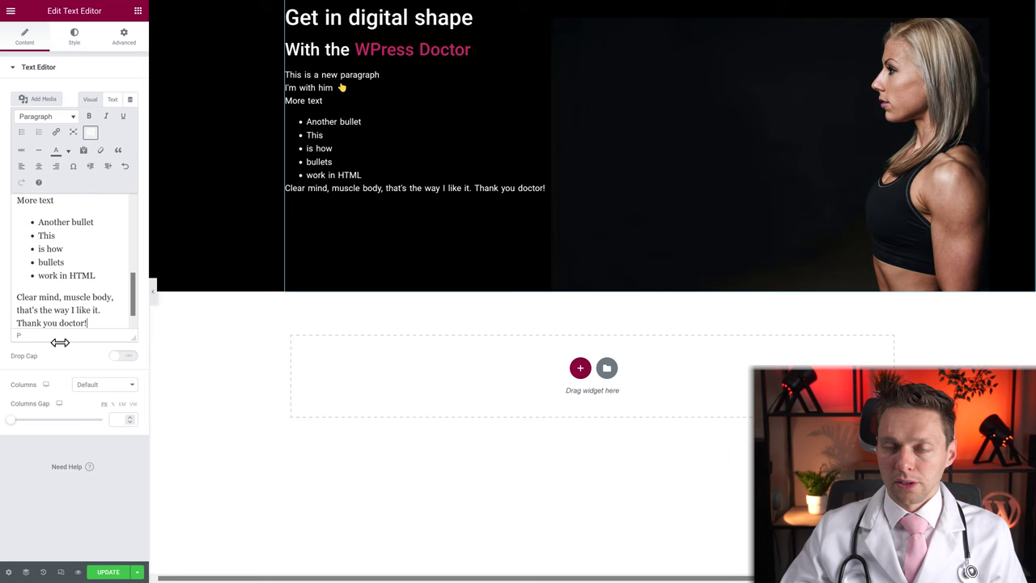
Format the "Clear mind, muscle body" paragraph as a blockquote.
{"action": "left_click_drag", "start_coordinate": [86, 324], "coordinate": [11, 302]}
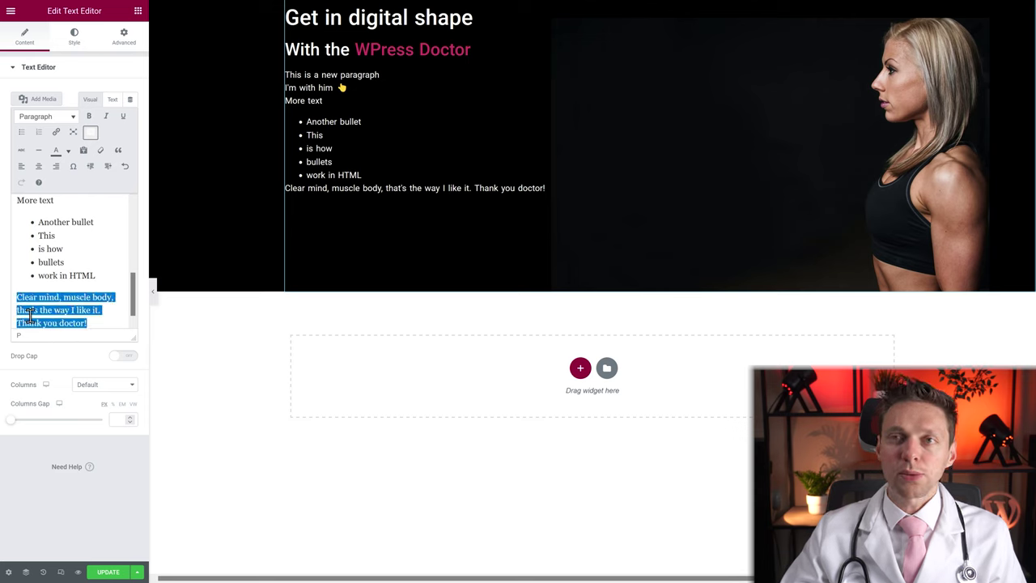
{"action": "left_click", "coordinate": [119, 153]}
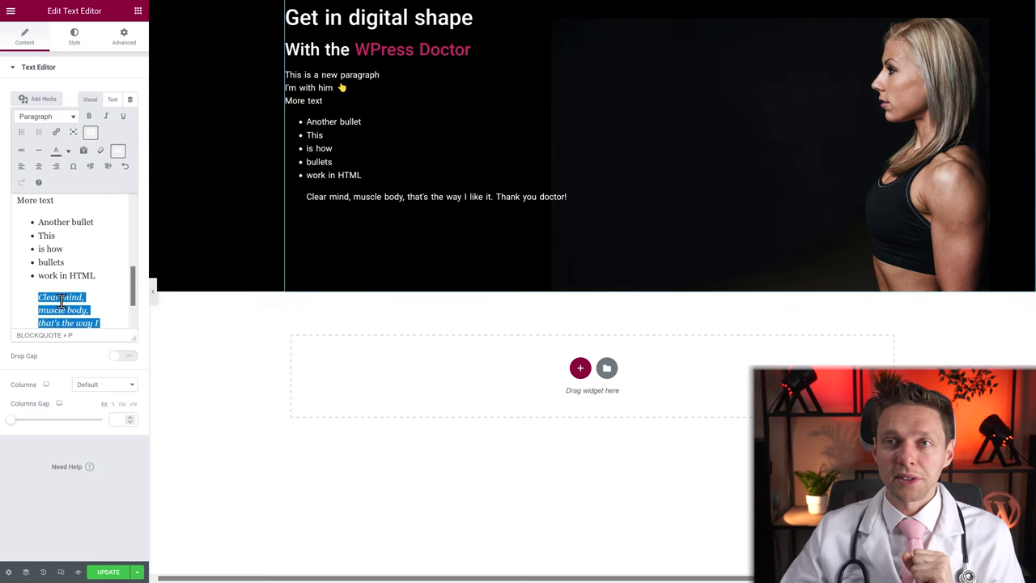
{"action": "left_click", "coordinate": [49, 222]}
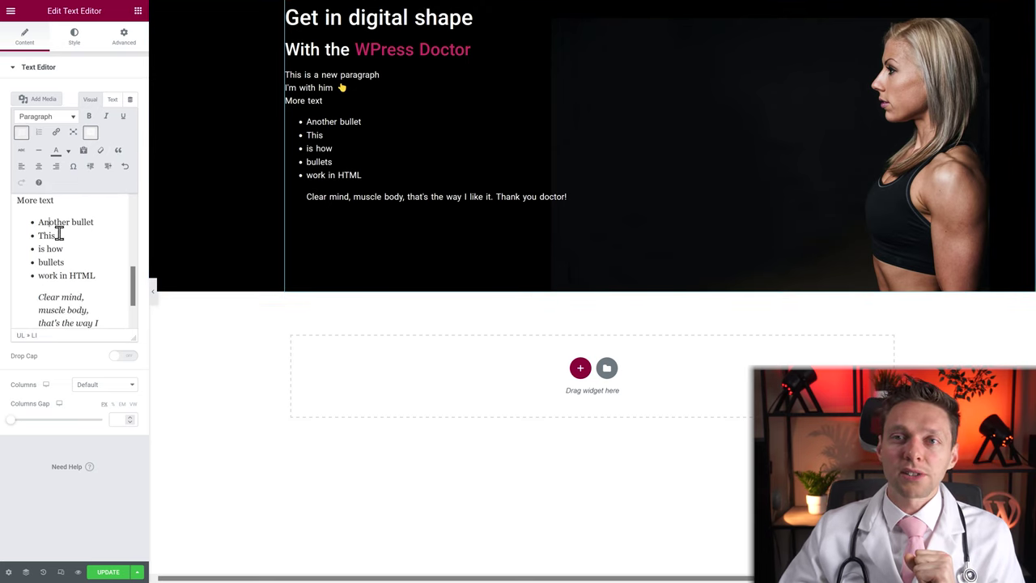
Try center, right and left alignment on the three lines from "This is a new paragraph" to "More text", and leave them centered.
{"action": "scroll", "coordinate": [70, 243], "scroll_direction": "up", "scroll_amount": 1}
{"action": "left_click_drag", "start_coordinate": [54, 259], "coordinate": [9, 232]}
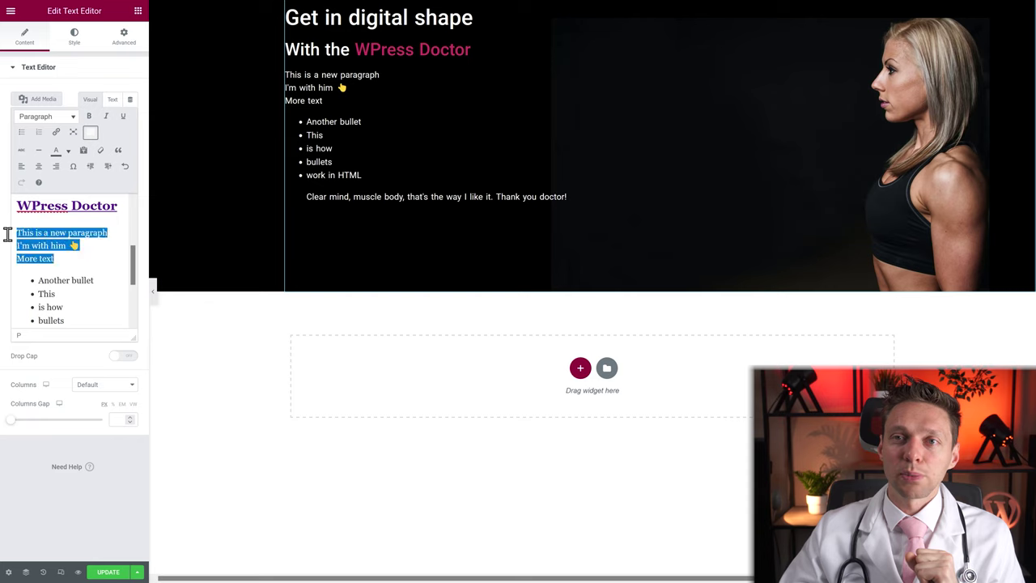
{"action": "left_click", "coordinate": [37, 168]}
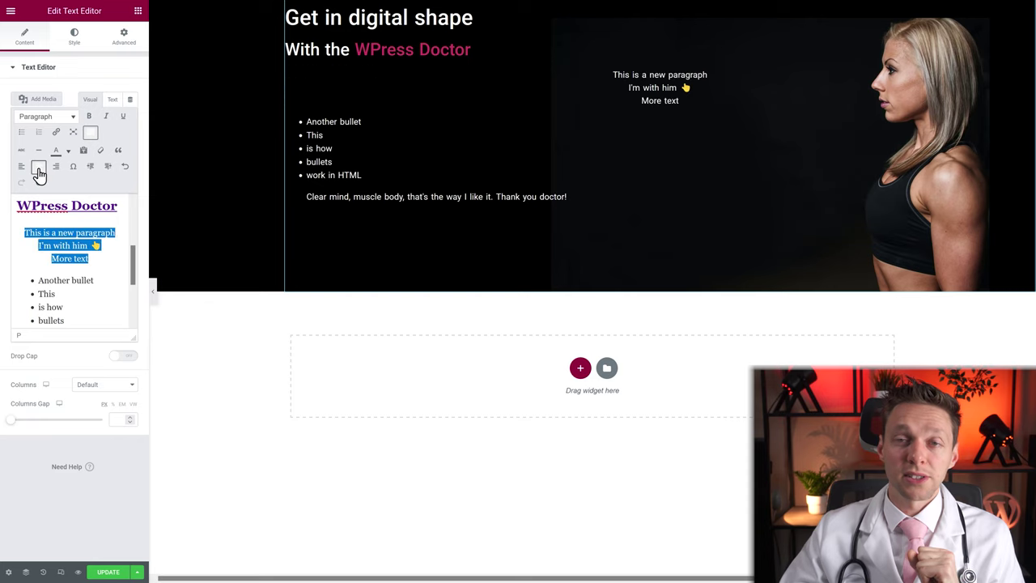
{"action": "left_click", "coordinate": [61, 170]}
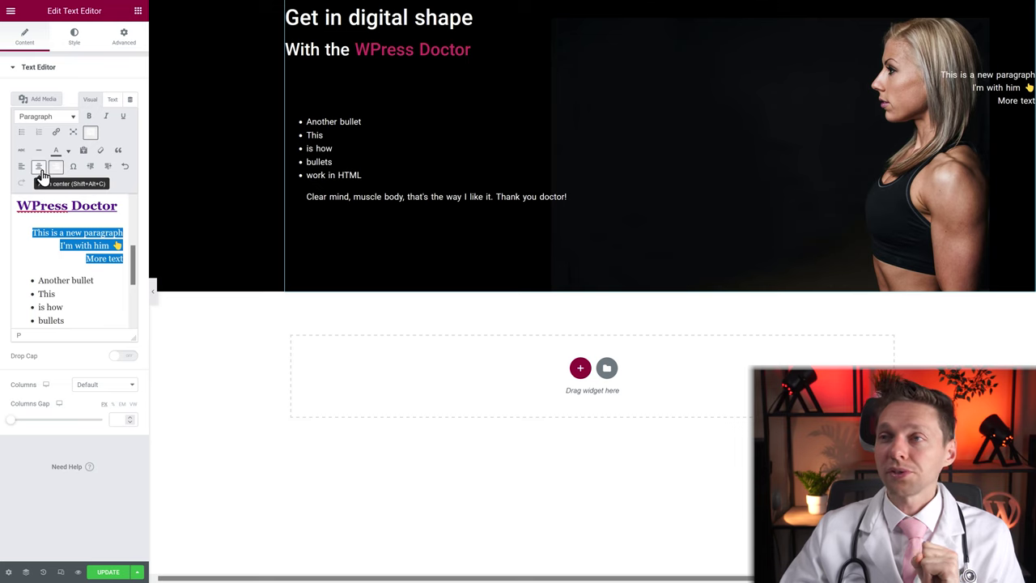
{"action": "left_click", "coordinate": [22, 167]}
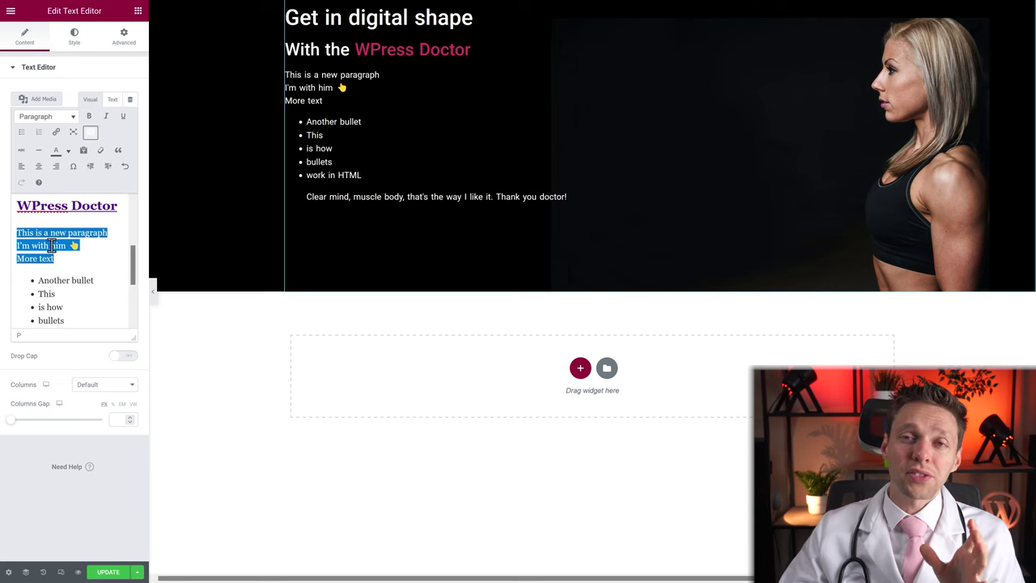
{"action": "left_click", "coordinate": [38, 166]}
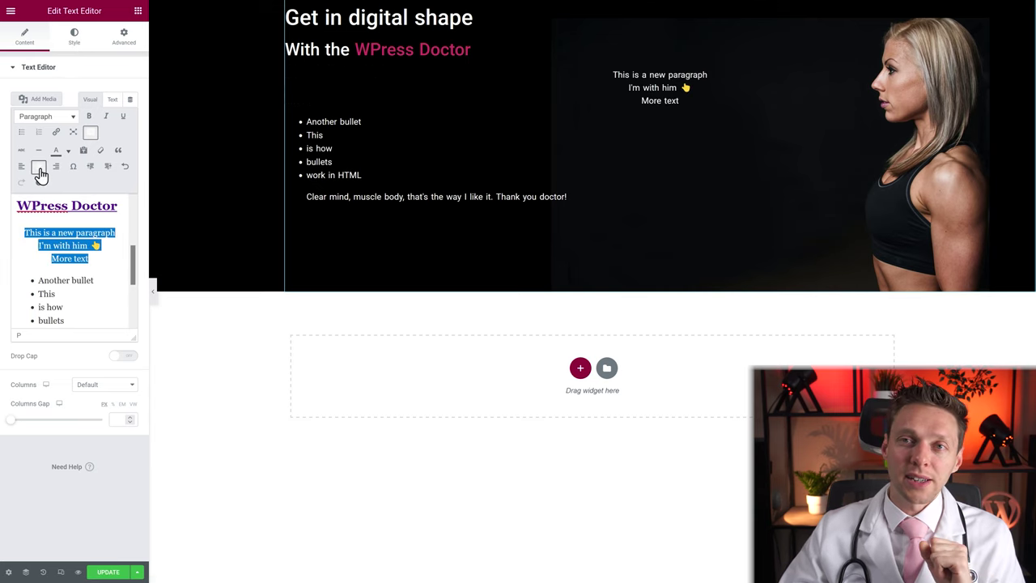
Examine the text-align style on the centered paragraph in the HTML source and return to the visual editor.
{"action": "left_click", "coordinate": [112, 101]}
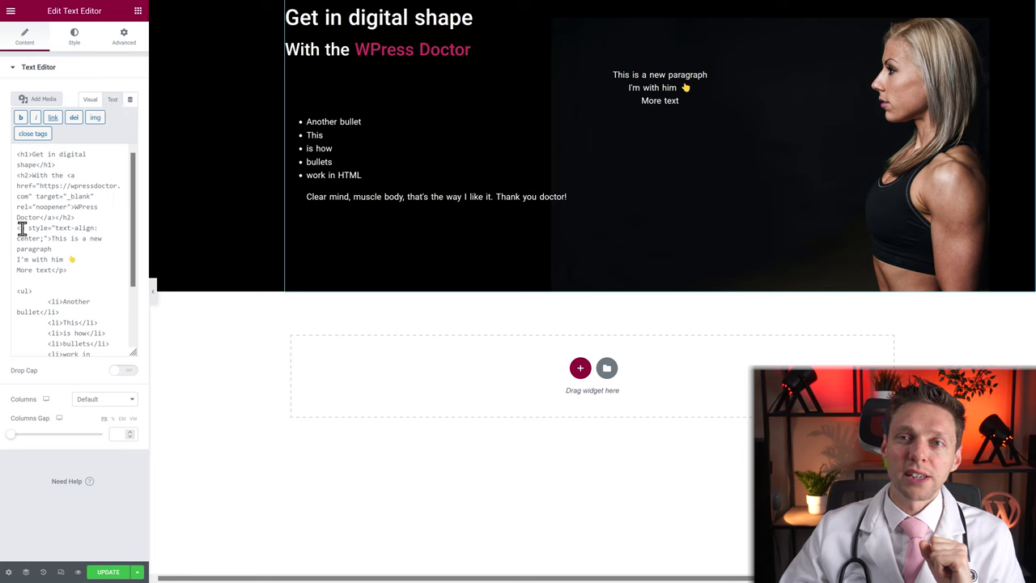
{"action": "left_click_drag", "start_coordinate": [20, 229], "coordinate": [97, 237]}
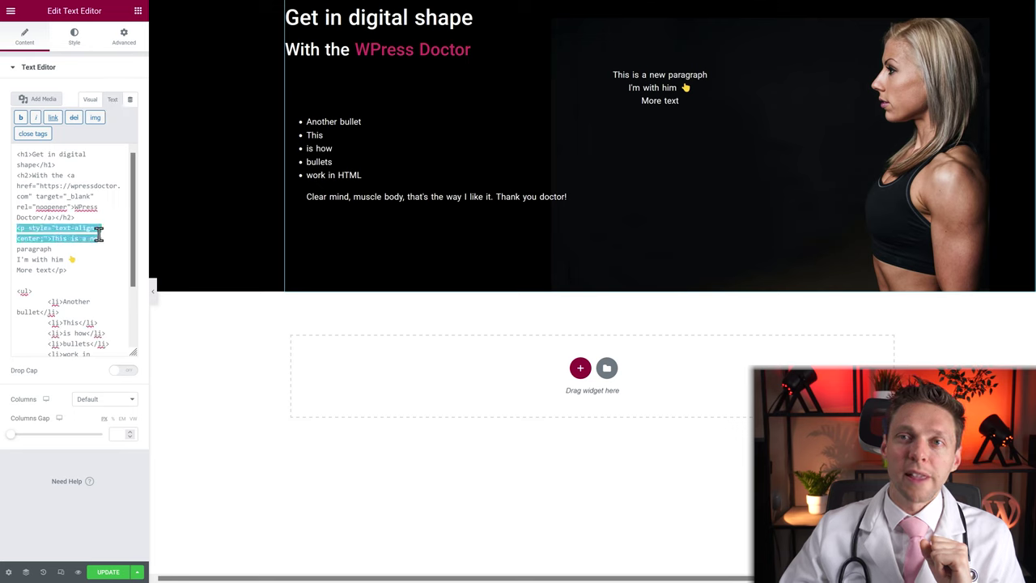
{"action": "double_click", "coordinate": [96, 238]}
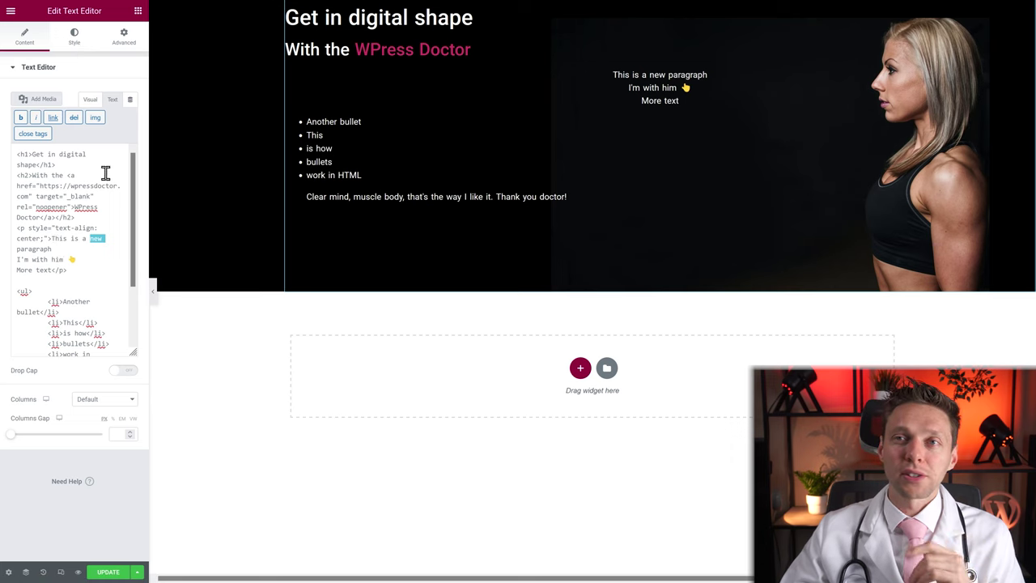
{"action": "left_click", "coordinate": [90, 99]}
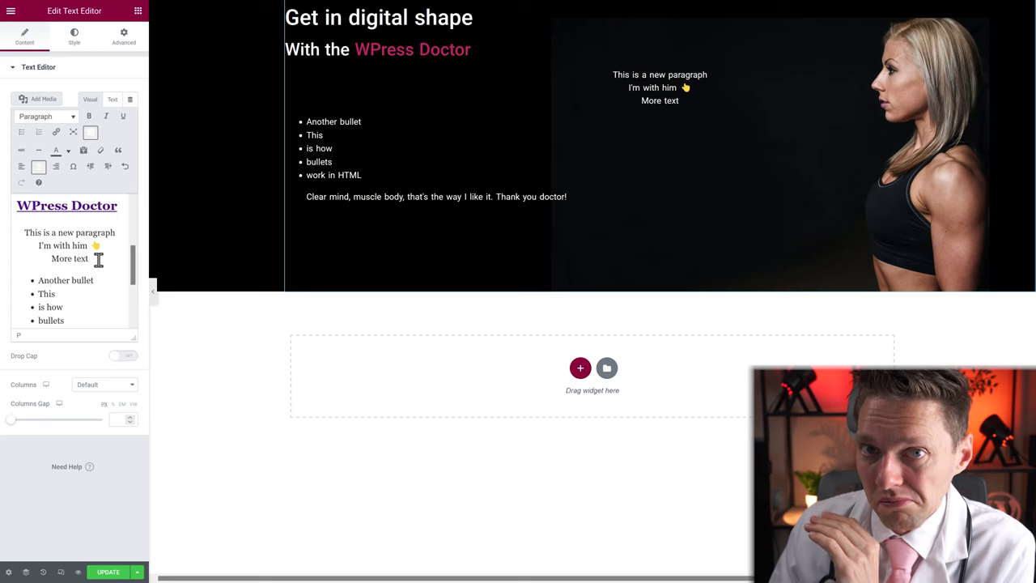
Remove the center alignment from the three lines from "This is a new paragraph" to "More text".
{"action": "triple_click", "coordinate": [97, 258]}
{"action": "left_click", "coordinate": [39, 168]}
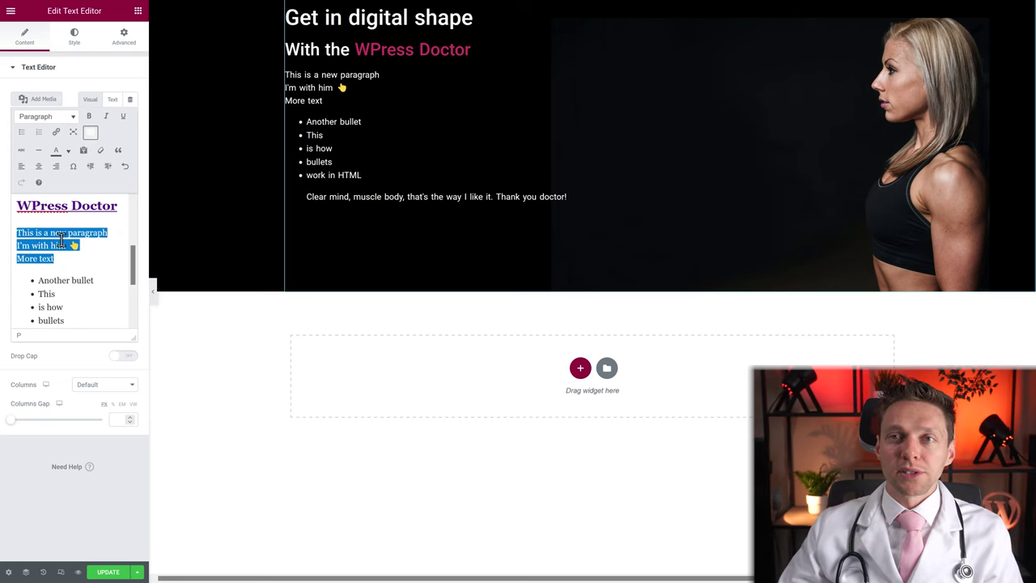
{"action": "left_click", "coordinate": [65, 274]}
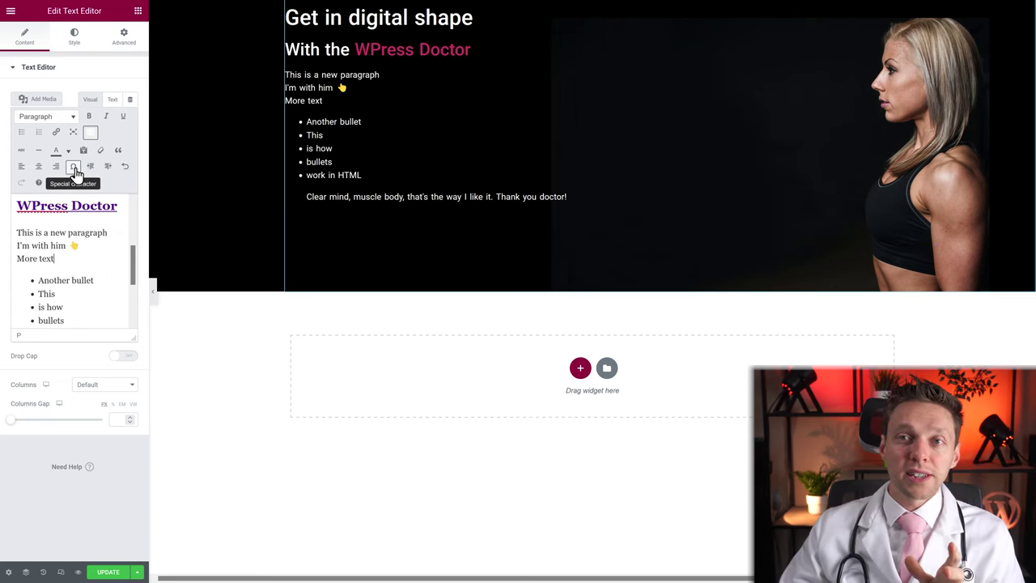
View the special characters, and try increasing and decreasing the indent of the three-line "This is a new paragraph" block.
{"action": "left_click", "coordinate": [74, 169]}
{"action": "left_click", "coordinate": [340, 329]}
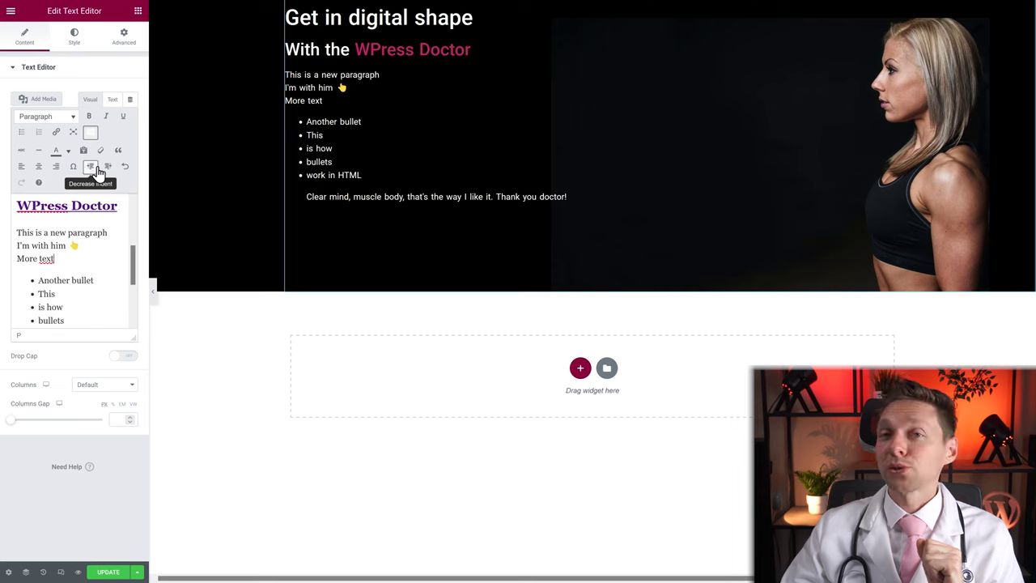
{"action": "triple_click", "coordinate": [66, 260]}
{"action": "left_click", "coordinate": [107, 166]}
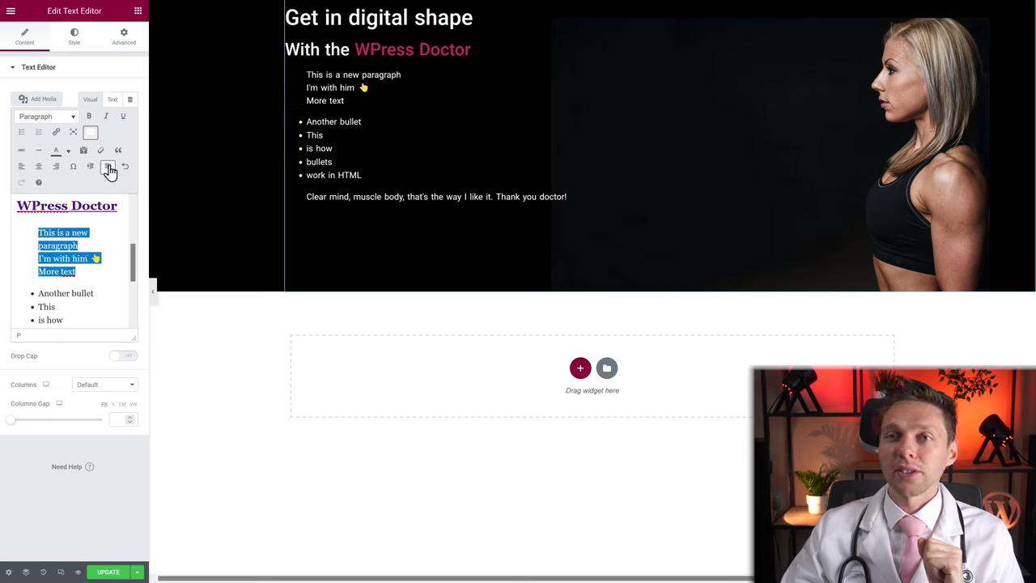
{"action": "left_click", "coordinate": [91, 166]}
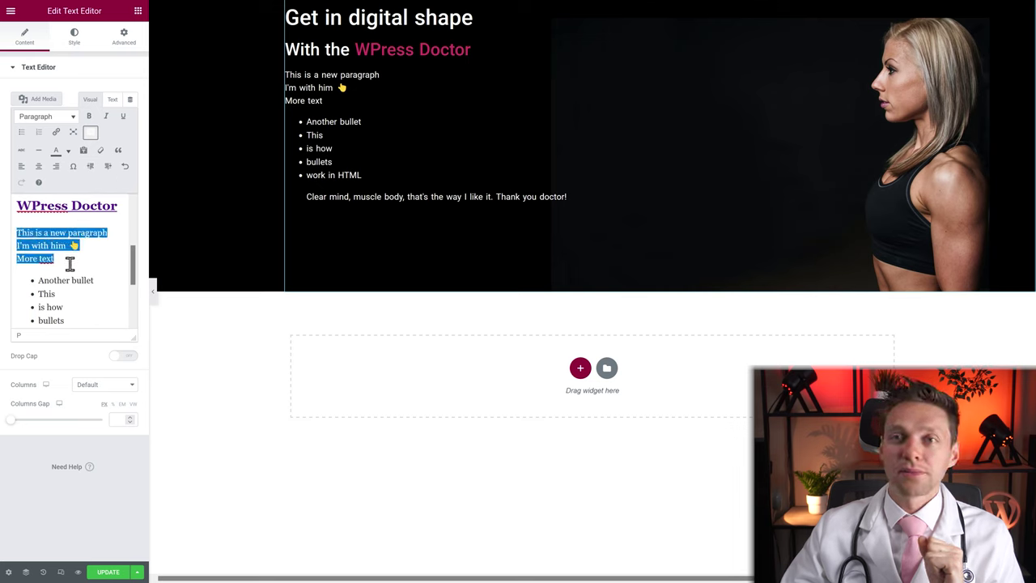
Examine the text editor's list of keyboard shortcuts, including the default and additional shortcuts, and close it.
{"action": "left_click", "coordinate": [39, 186]}
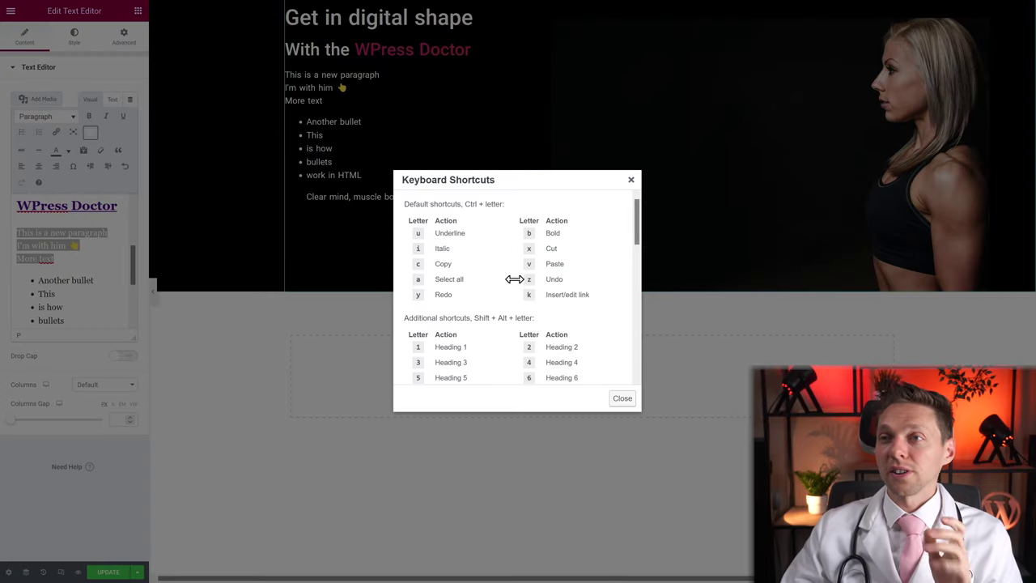
{"action": "scroll", "coordinate": [610, 220], "scroll_direction": "down", "scroll_amount": 1}
{"action": "scroll", "coordinate": [610, 220], "scroll_direction": "down", "scroll_amount": 2}
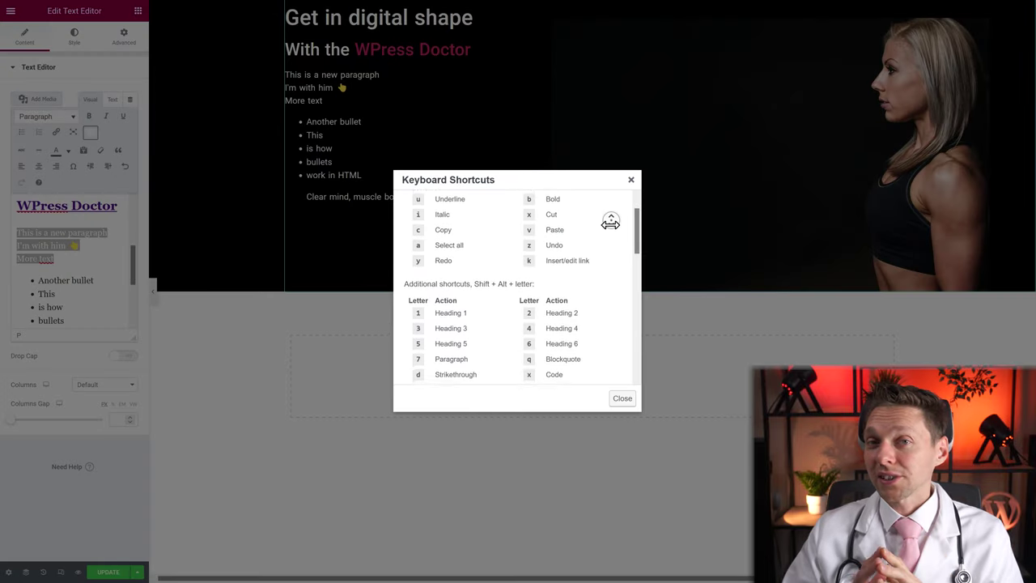
{"action": "scroll", "coordinate": [611, 220], "scroll_direction": "down", "scroll_amount": 3}
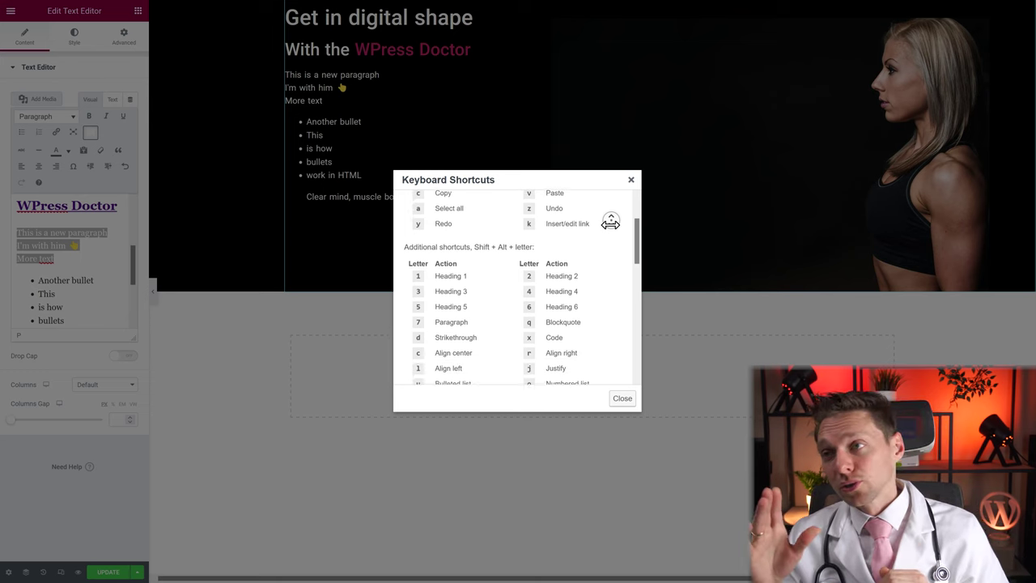
{"action": "scroll", "coordinate": [611, 220], "scroll_direction": "down", "scroll_amount": 3}
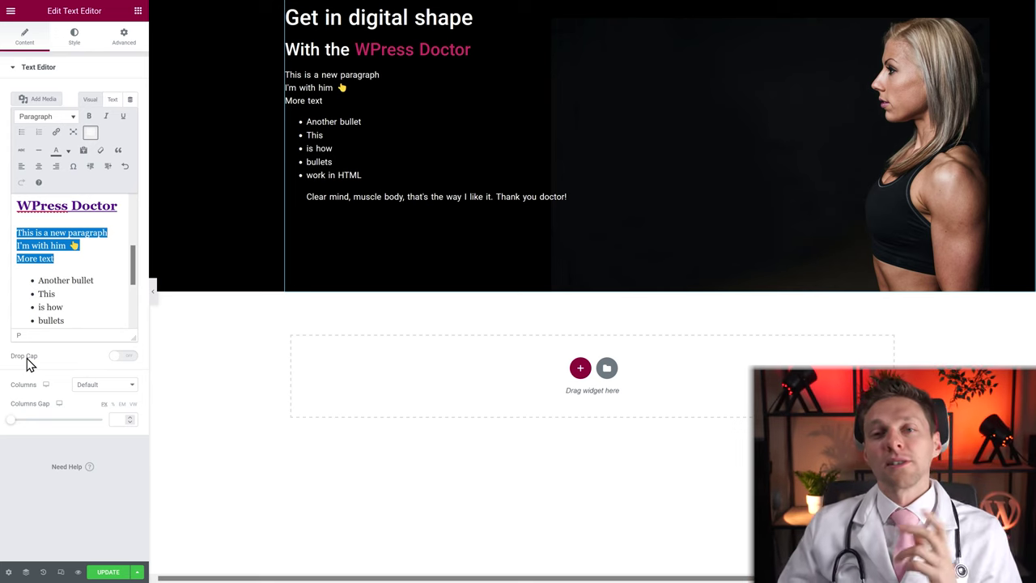
Enable the drop cap for the text editor widget.
{"action": "left_click", "coordinate": [127, 358]}
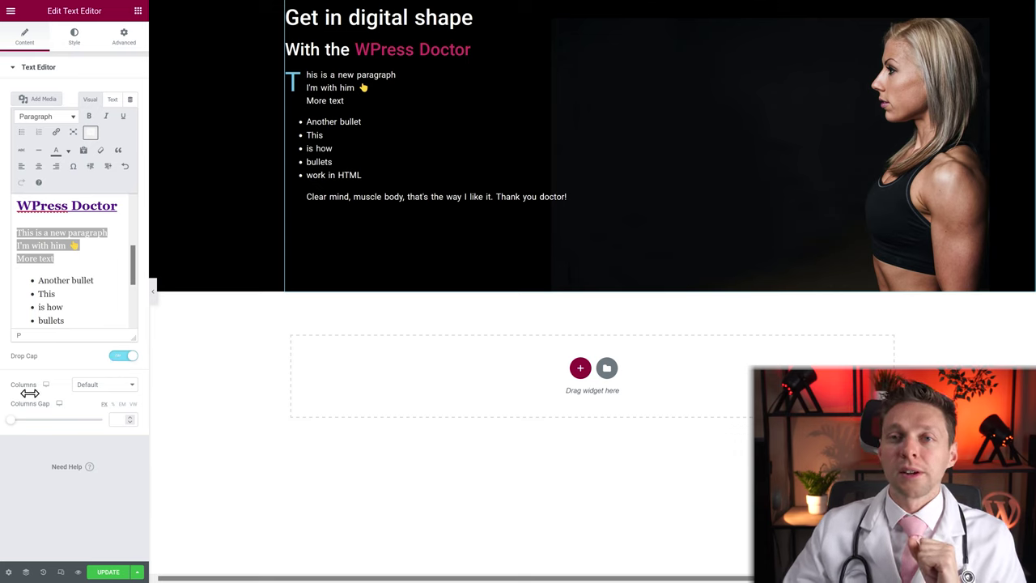
Try splitting the widget's text into 2, 3, 6 and 10 columns.
{"action": "left_click", "coordinate": [90, 391]}
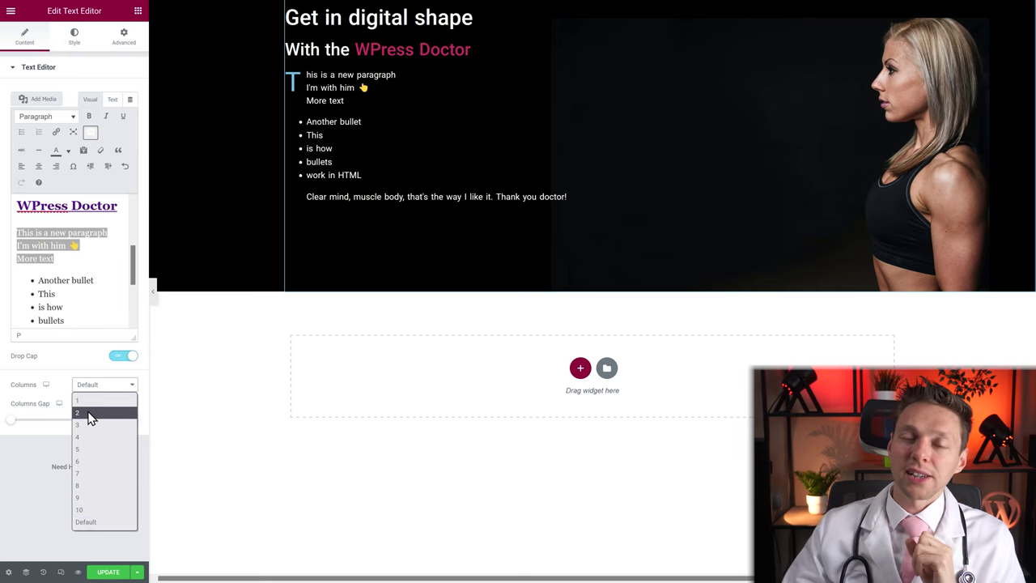
{"action": "left_click", "coordinate": [90, 414]}
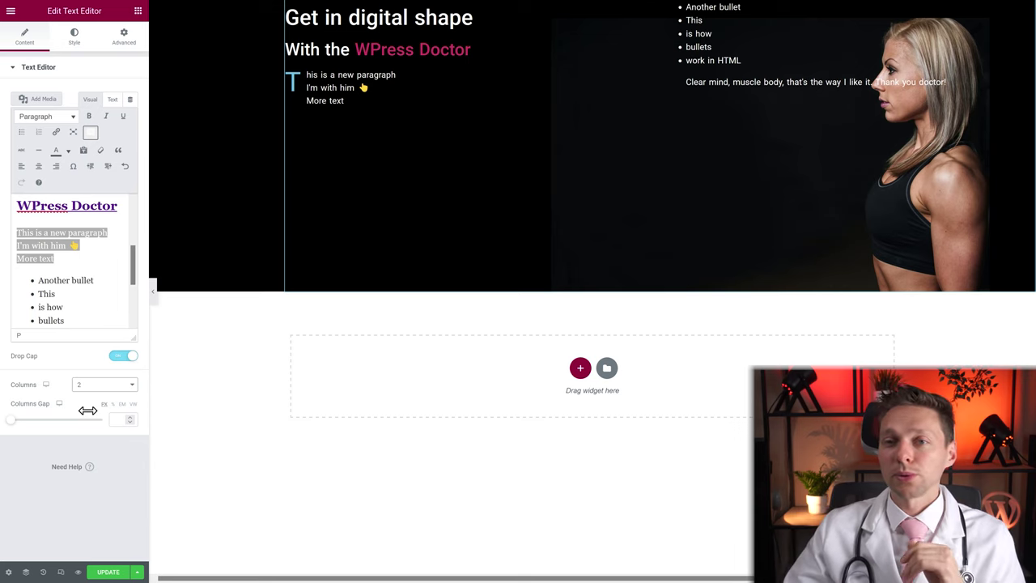
{"action": "left_click", "coordinate": [95, 385]}
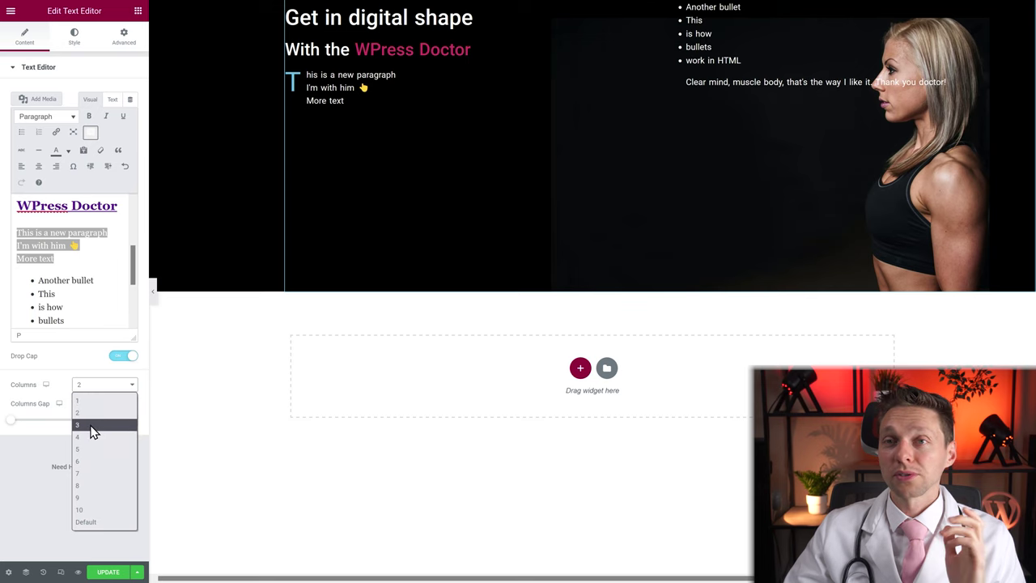
{"action": "left_click", "coordinate": [91, 427]}
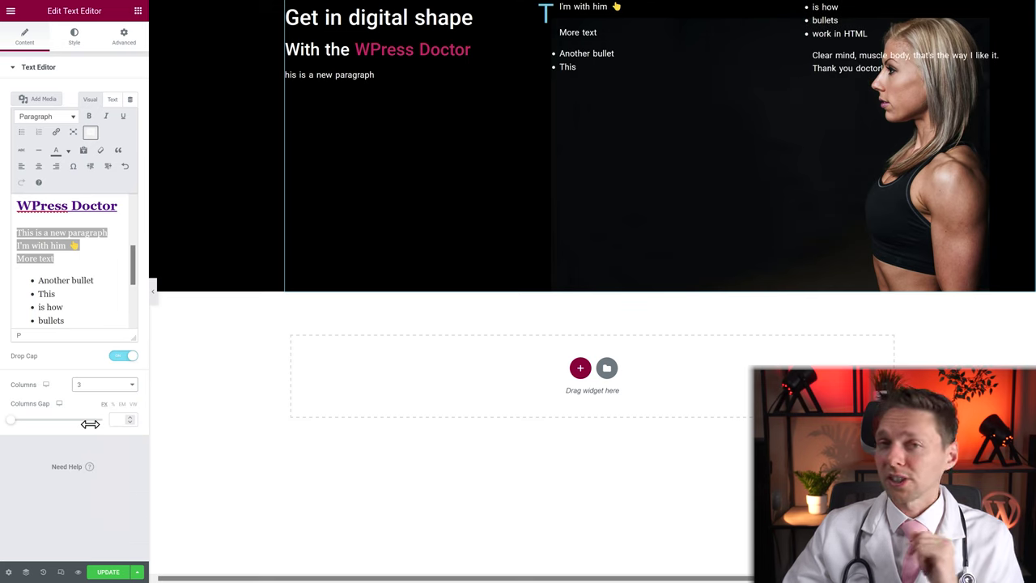
{"action": "left_click", "coordinate": [118, 388]}
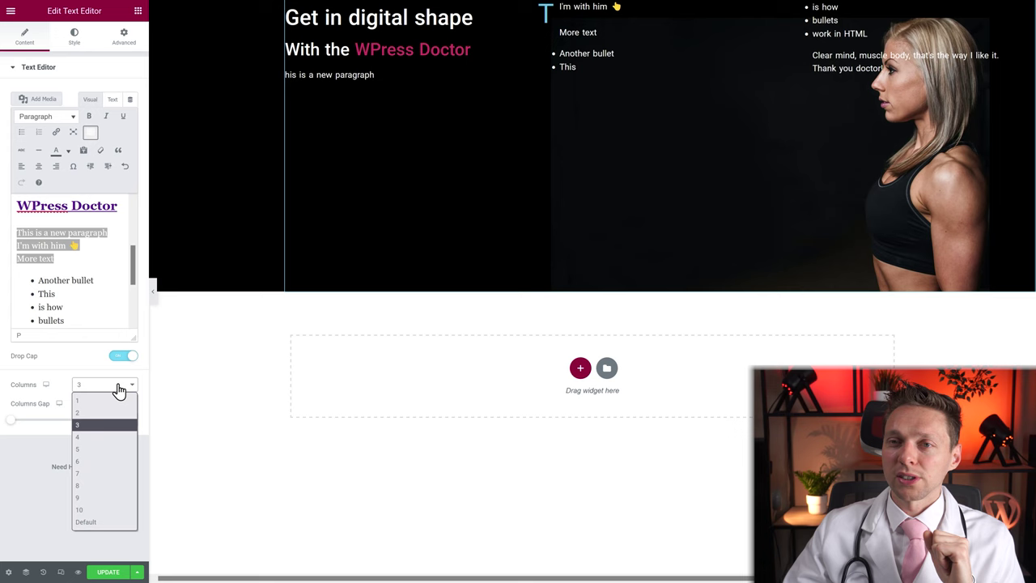
{"action": "left_click", "coordinate": [95, 460]}
{"action": "left_click", "coordinate": [105, 384]}
{"action": "left_click", "coordinate": [84, 512]}
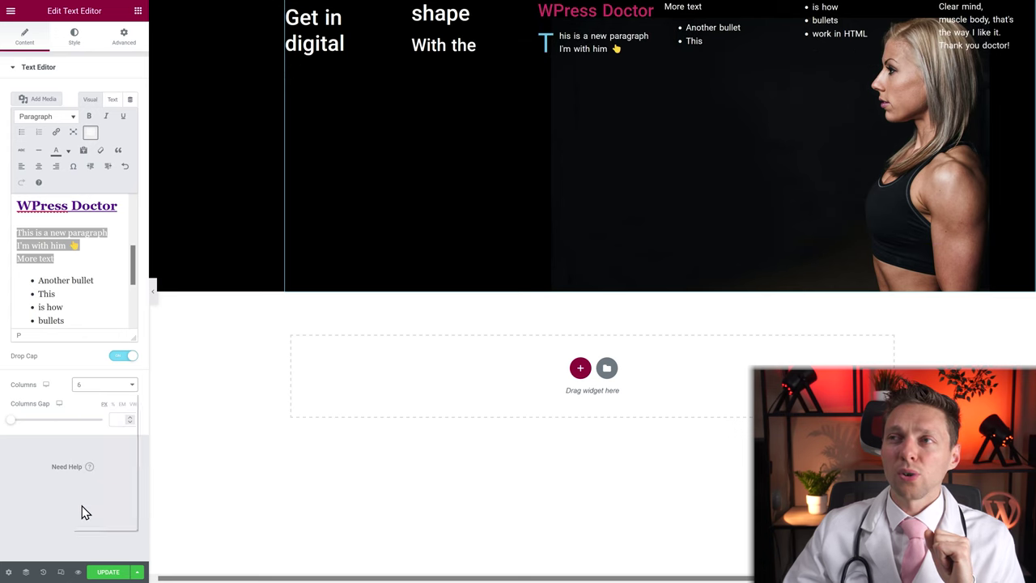
{"action": "left_click", "coordinate": [102, 387]}
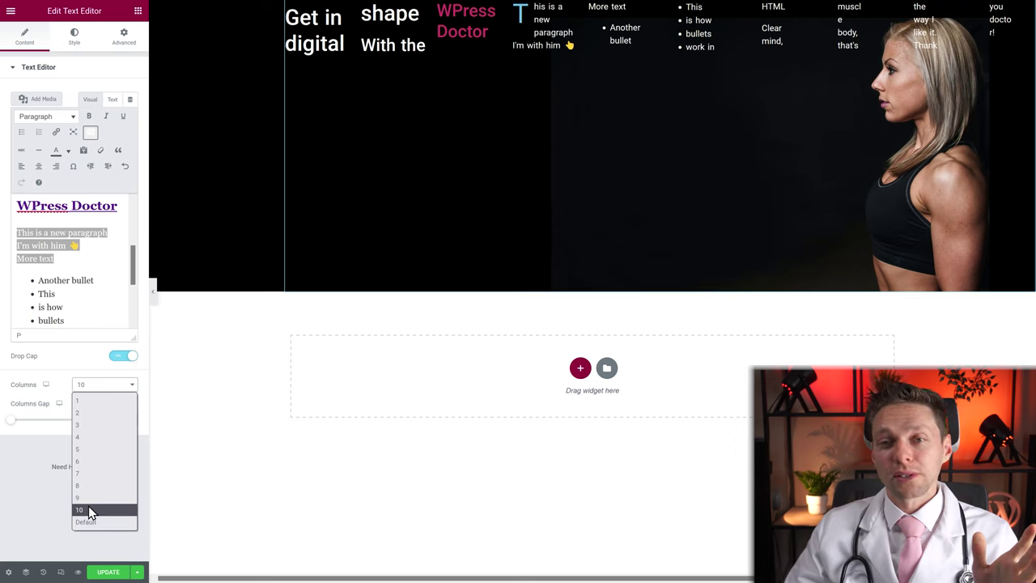
{"action": "left_click", "coordinate": [88, 506]}
Set the columns gap to 0, try 3 columns, and return the column count to Default.
{"action": "mouse_move", "coordinate": [11, 421]}
{"action": "left_mouse_down"}
{"action": "mouse_move", "coordinate": [94, 423]}
{"action": "mouse_move", "coordinate": [11, 427]}
{"action": "left_mouse_up"}
{"action": "left_click", "coordinate": [91, 387]}
{"action": "left_click", "coordinate": [84, 426]}
{"action": "left_click", "coordinate": [81, 386]}
{"action": "left_click", "coordinate": [91, 522]}
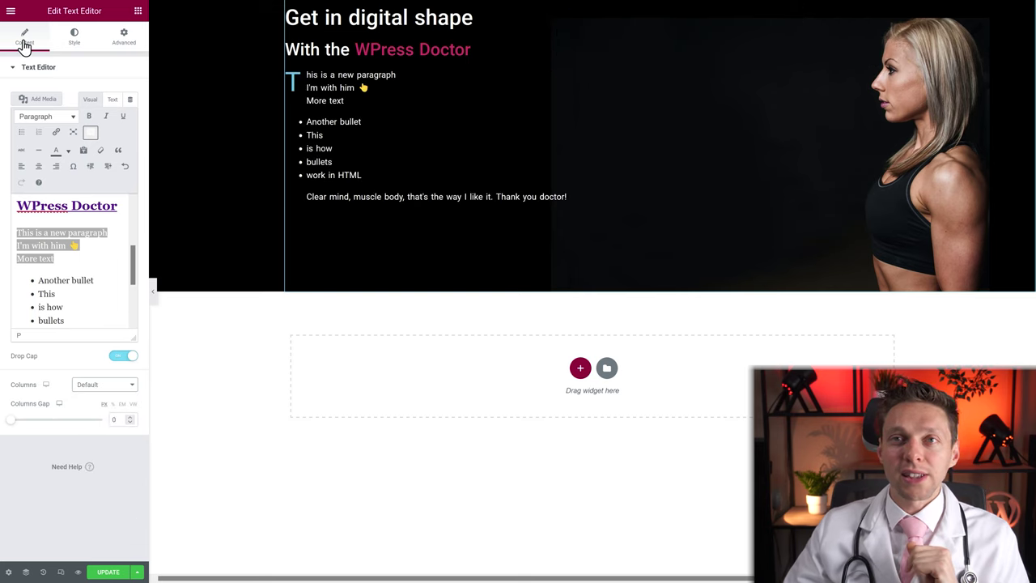
Try center, right and justified alignment for the whole text editor widget in its style settings.
{"action": "left_click", "coordinate": [75, 47]}
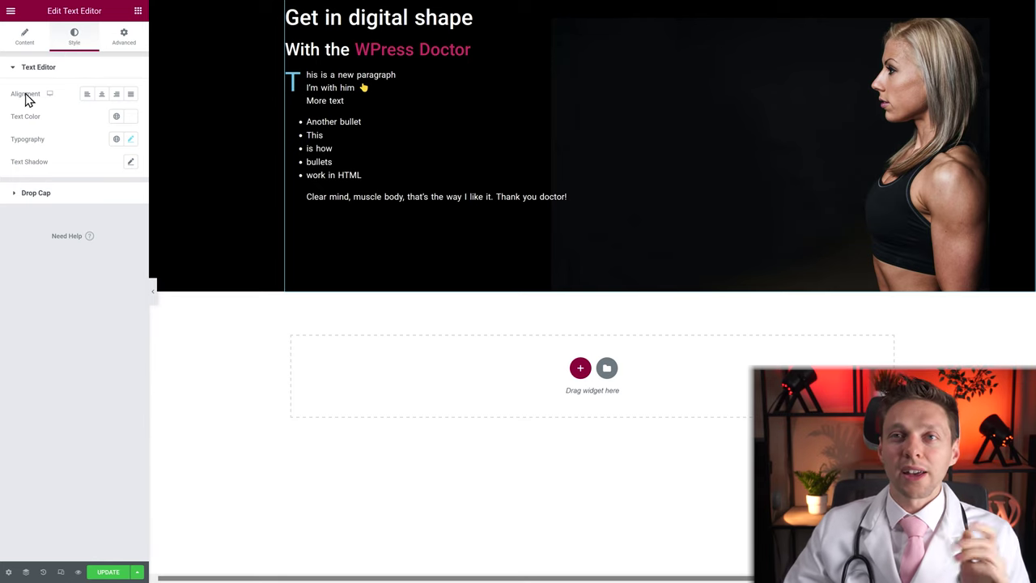
{"action": "left_click", "coordinate": [101, 95]}
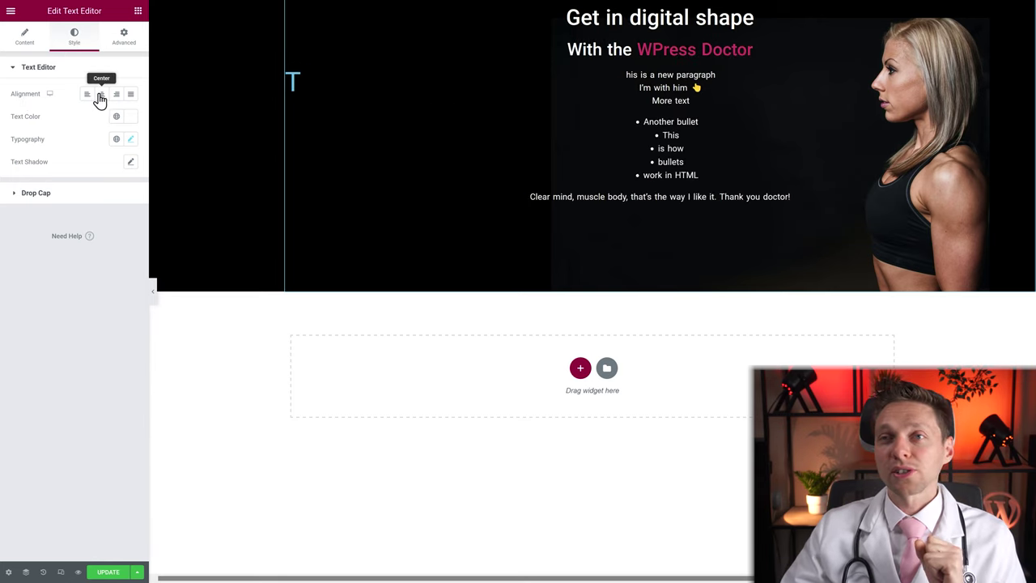
{"action": "left_click", "coordinate": [116, 96]}
{"action": "left_click", "coordinate": [130, 95]}
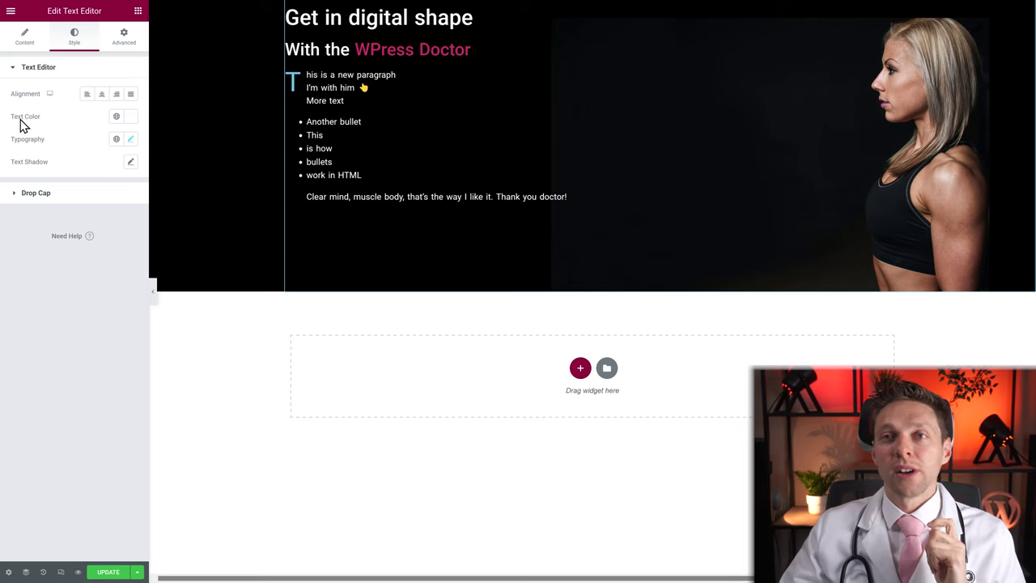
View the global colors, try a light pink text color, and set the widget's text color to #FDFDFD.
{"action": "left_click", "coordinate": [116, 119]}
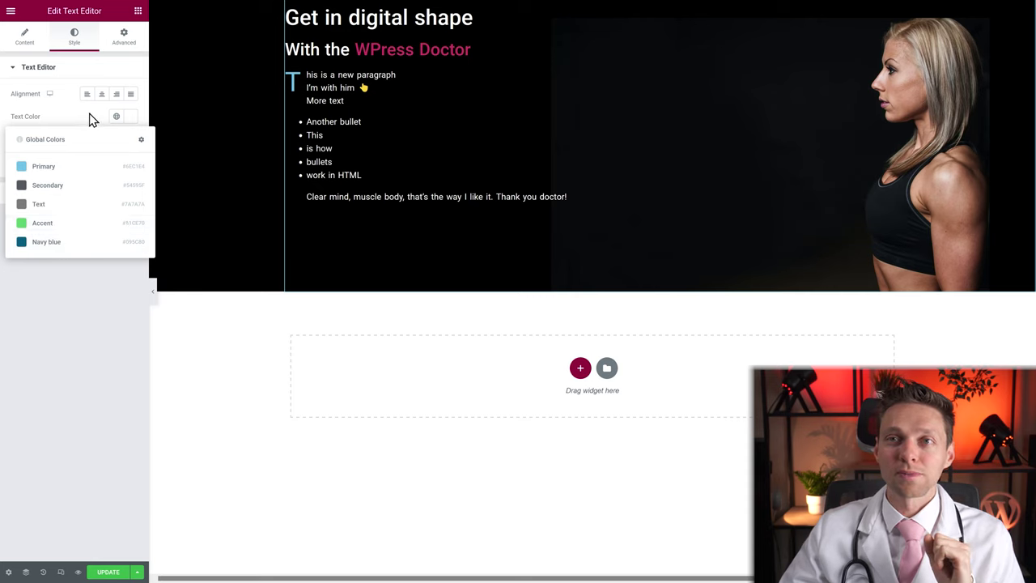
{"action": "left_click", "coordinate": [131, 119]}
{"action": "mouse_move", "coordinate": [82, 158]}
{"action": "left_mouse_down"}
{"action": "mouse_move", "coordinate": [98, 179]}
{"action": "mouse_move", "coordinate": [163, 205]}
{"action": "mouse_move", "coordinate": [183, 167]}
{"action": "mouse_move", "coordinate": [196, 170]}
{"action": "mouse_move", "coordinate": [158, 214]}
{"action": "mouse_move", "coordinate": [80, 229]}
{"action": "mouse_move", "coordinate": [141, 203]}
{"action": "mouse_move", "coordinate": [120, 171]}
{"action": "mouse_move", "coordinate": [80, 163]}
{"action": "mouse_move", "coordinate": [127, 162]}
{"action": "mouse_move", "coordinate": [121, 180]}
{"action": "mouse_move", "coordinate": [149, 180]}
{"action": "mouse_move", "coordinate": [102, 162]}
{"action": "left_mouse_up"}
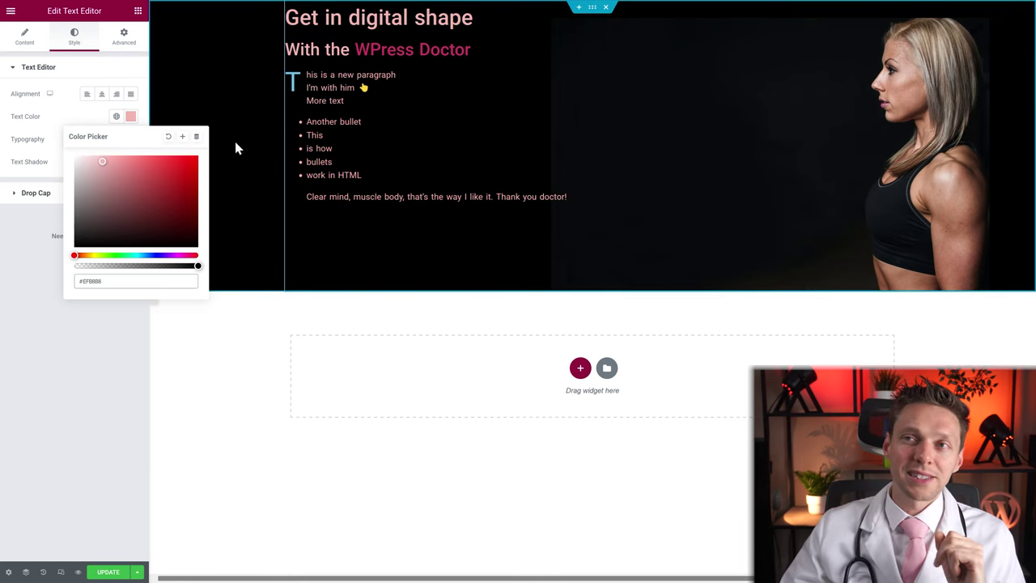
{"action": "left_click_drag", "start_coordinate": [102, 167], "coordinate": [74, 156]}
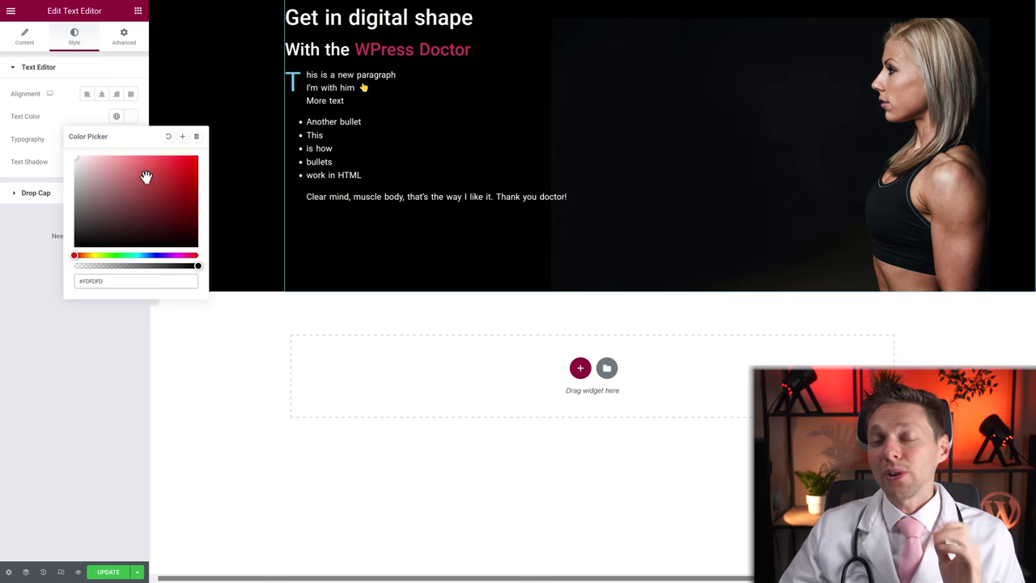
Add a Heading widget before the text editor and clear the container's row direction so its items stack vertically.
{"action": "left_click", "coordinate": [137, 10]}
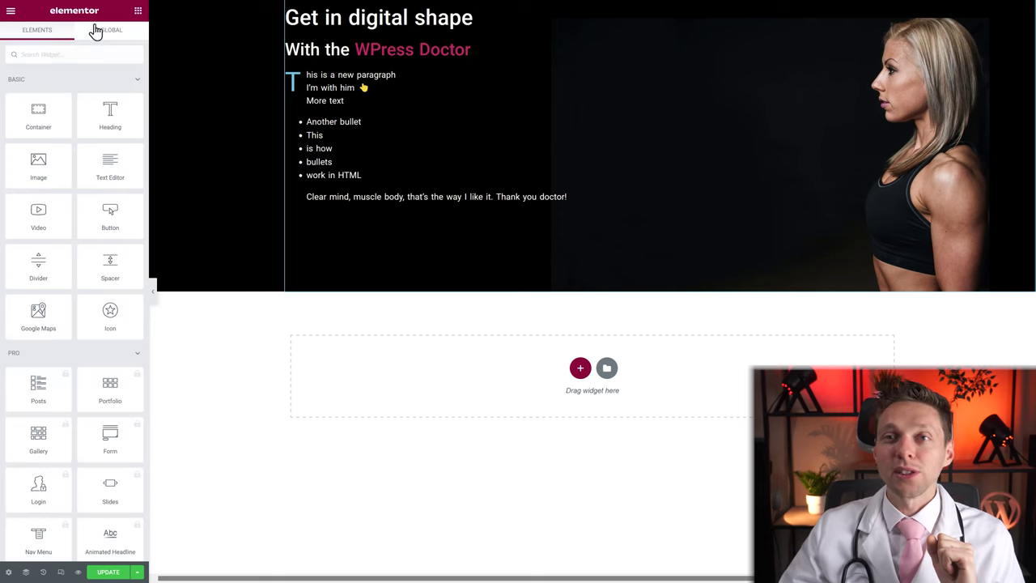
{"action": "left_click_drag", "start_coordinate": [95, 115], "coordinate": [312, 29]}
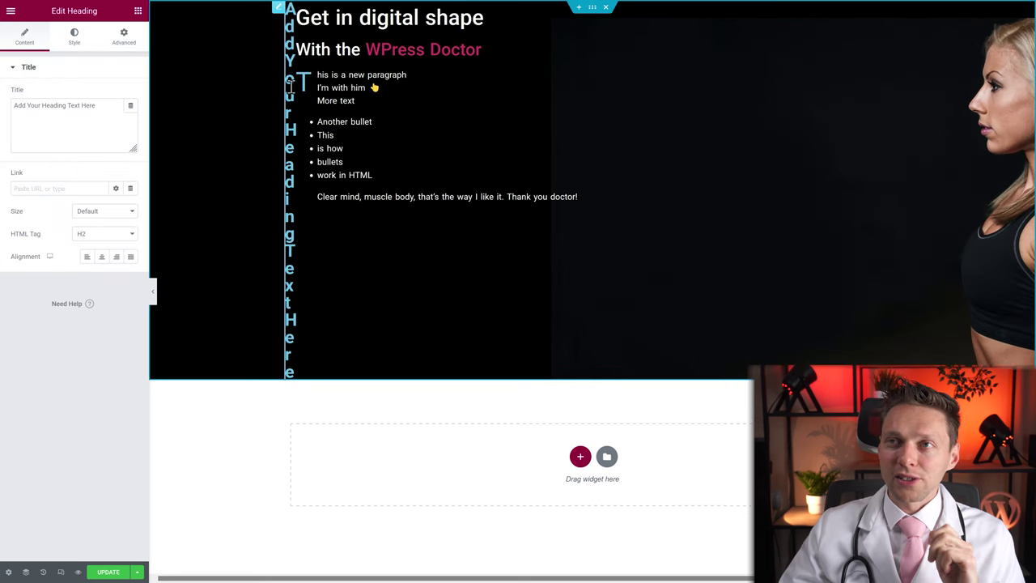
{"action": "left_click", "coordinate": [592, 9]}
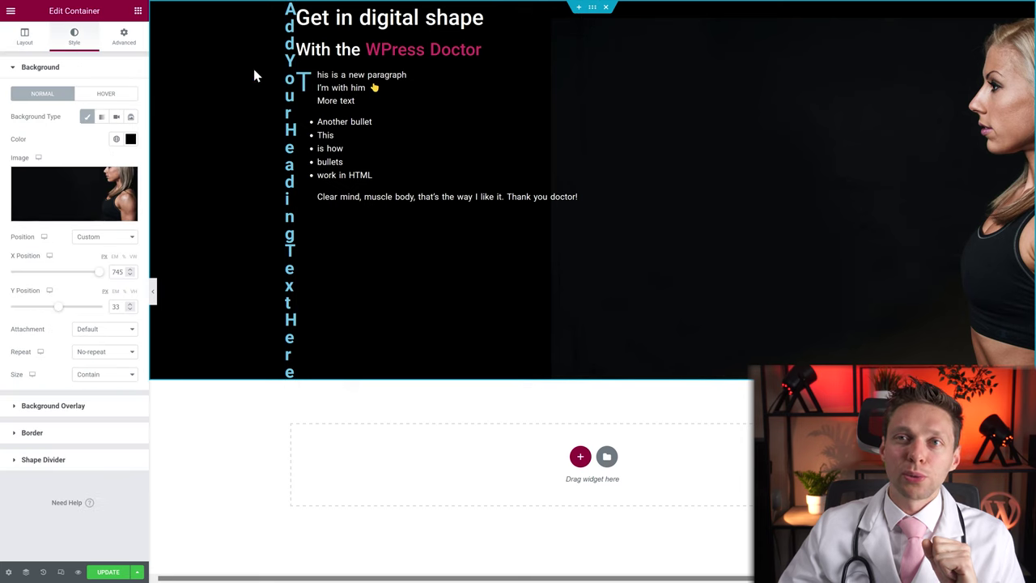
{"action": "left_click", "coordinate": [25, 41]}
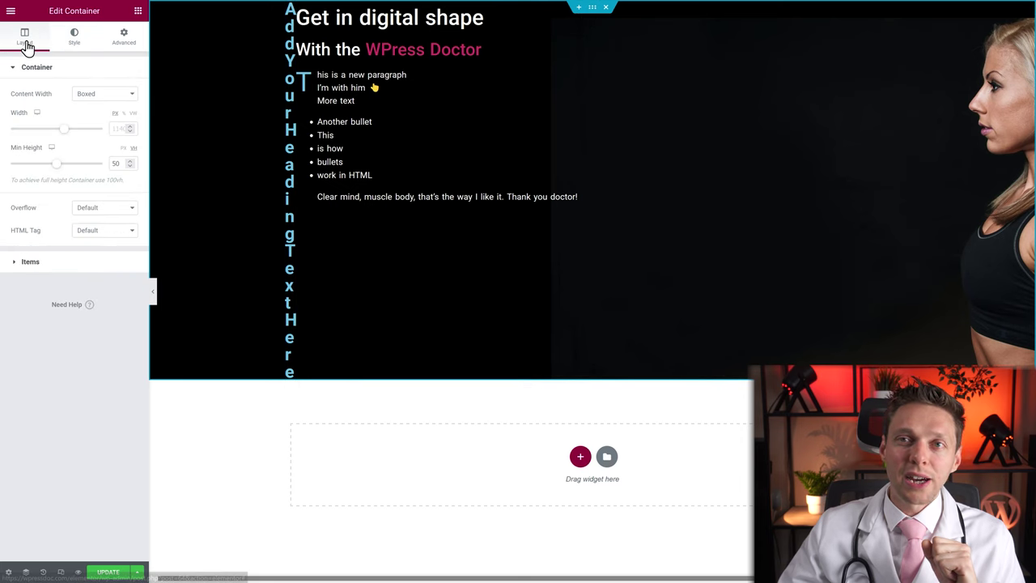
{"action": "left_click", "coordinate": [29, 263]}
{"action": "left_click", "coordinate": [87, 123]}
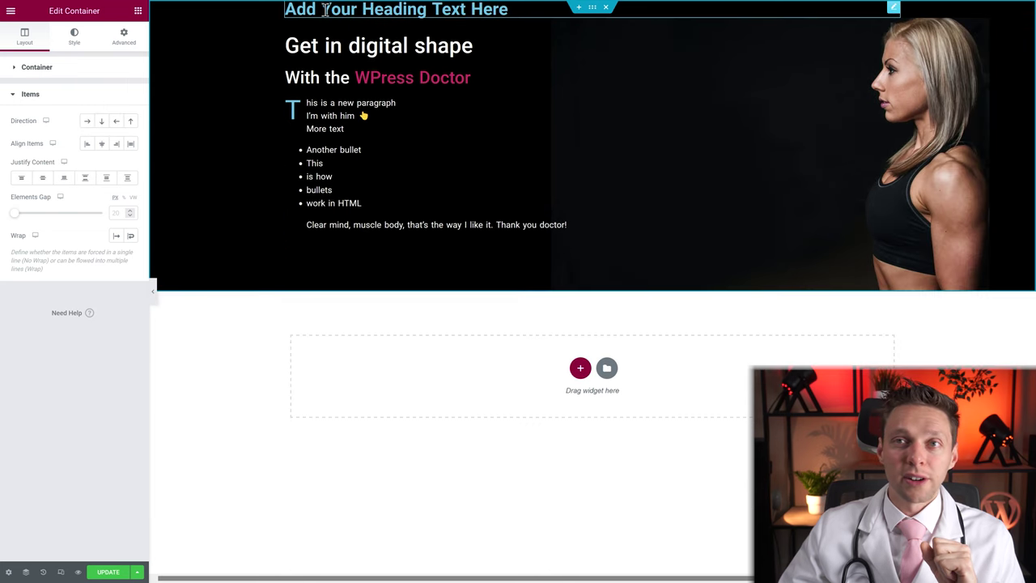
Change the text color of the heading above the text editor to a bright, saturated blue.
{"action": "left_click", "coordinate": [390, 9]}
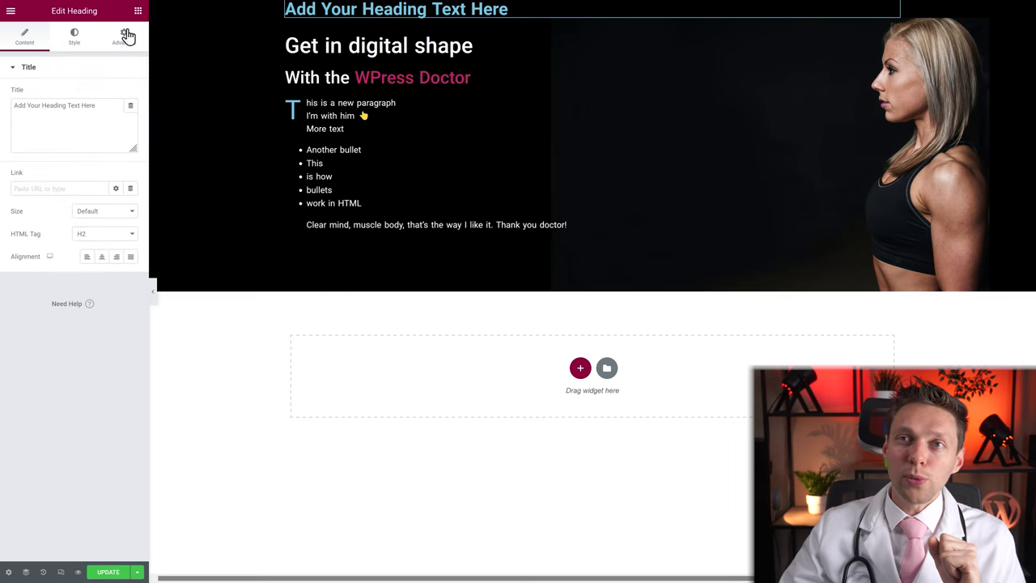
{"action": "left_click", "coordinate": [73, 38]}
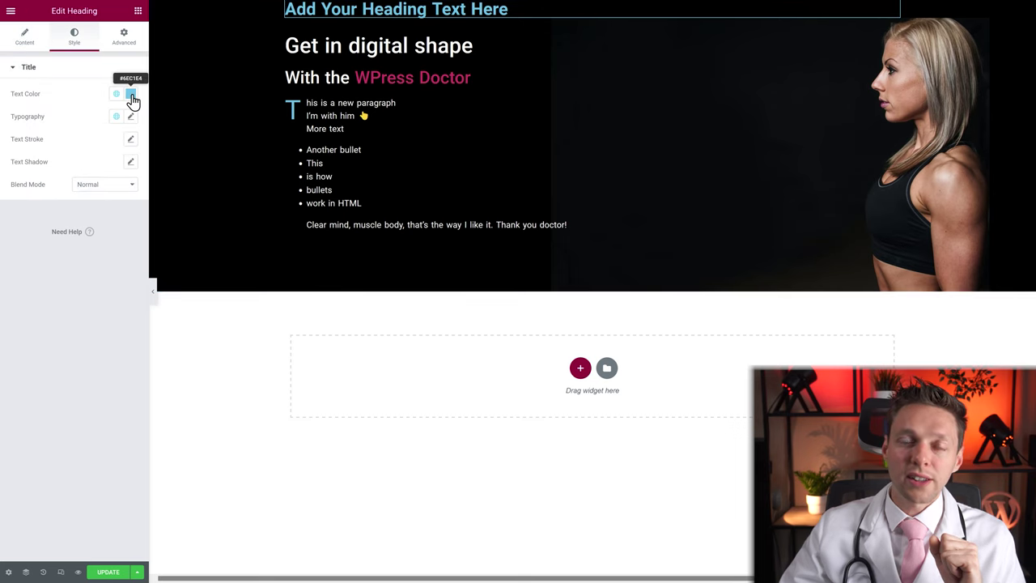
{"action": "left_click", "coordinate": [131, 95]}
{"action": "mouse_move", "coordinate": [86, 138]}
{"action": "left_mouse_down"}
{"action": "mouse_move", "coordinate": [85, 185]}
{"action": "mouse_move", "coordinate": [128, 213]}
{"action": "mouse_move", "coordinate": [197, 135]}
{"action": "left_mouse_up"}
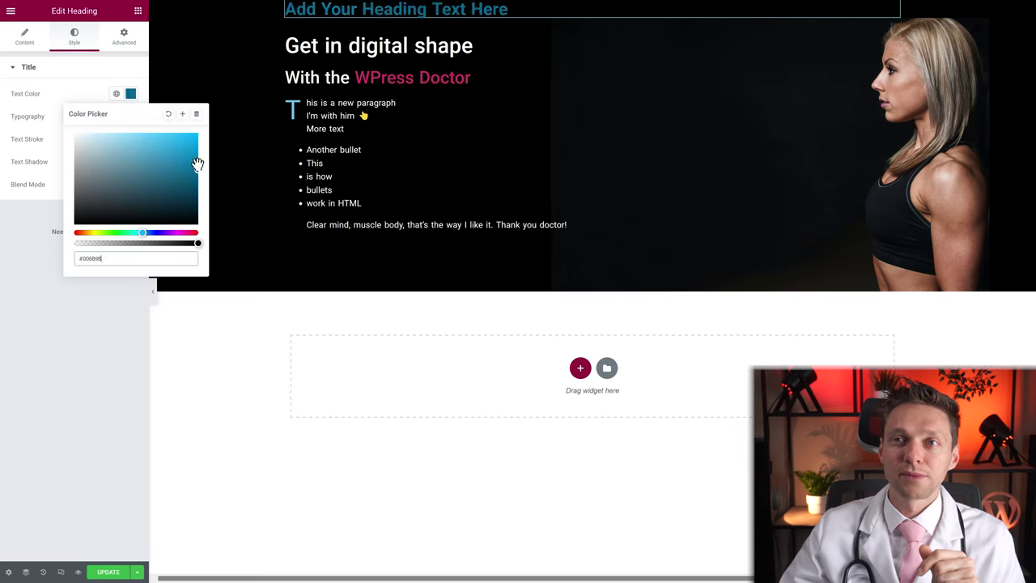
{"action": "left_click", "coordinate": [123, 83]}
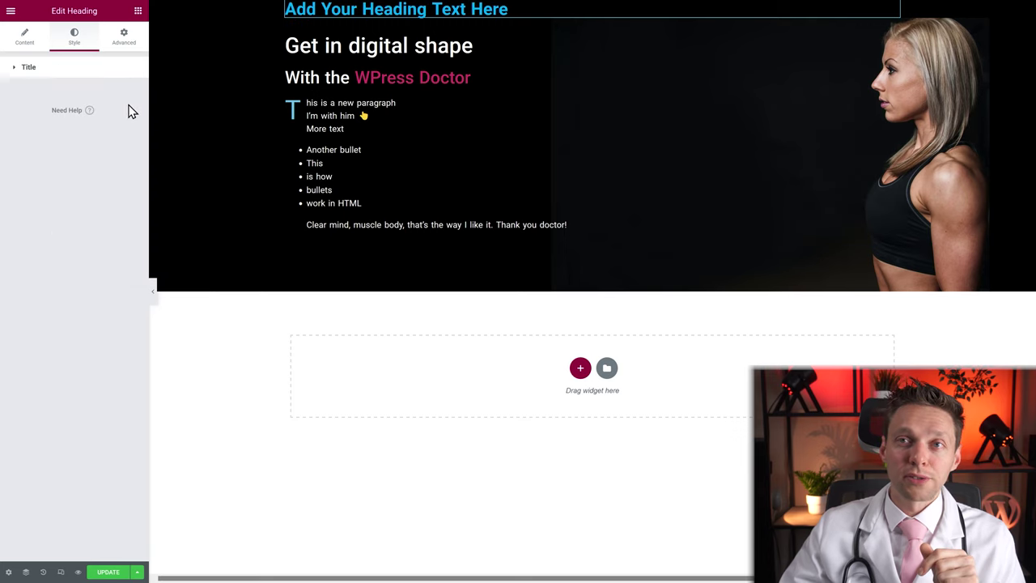
Set the text color of the text editor widget to #F8F8F8.
{"action": "left_click", "coordinate": [459, 46]}
{"action": "left_click", "coordinate": [131, 116]}
{"action": "mouse_move", "coordinate": [116, 166]}
{"action": "left_mouse_down"}
{"action": "mouse_move", "coordinate": [105, 204]}
{"action": "mouse_move", "coordinate": [169, 218]}
{"action": "mouse_move", "coordinate": [75, 158]}
{"action": "left_mouse_up"}
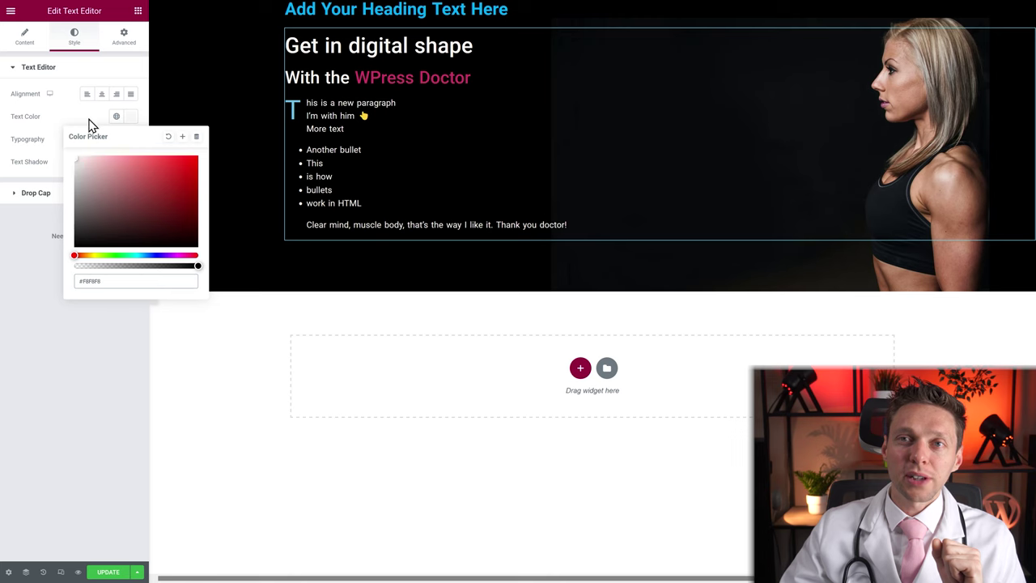
Try Raleway as the font family for the text editor's typography.
{"action": "left_click", "coordinate": [132, 144]}
{"action": "left_click", "coordinate": [132, 142]}
{"action": "left_click", "coordinate": [111, 195]}
{"action": "left_click", "coordinate": [95, 246]}
{"action": "left_click", "coordinate": [125, 195]}
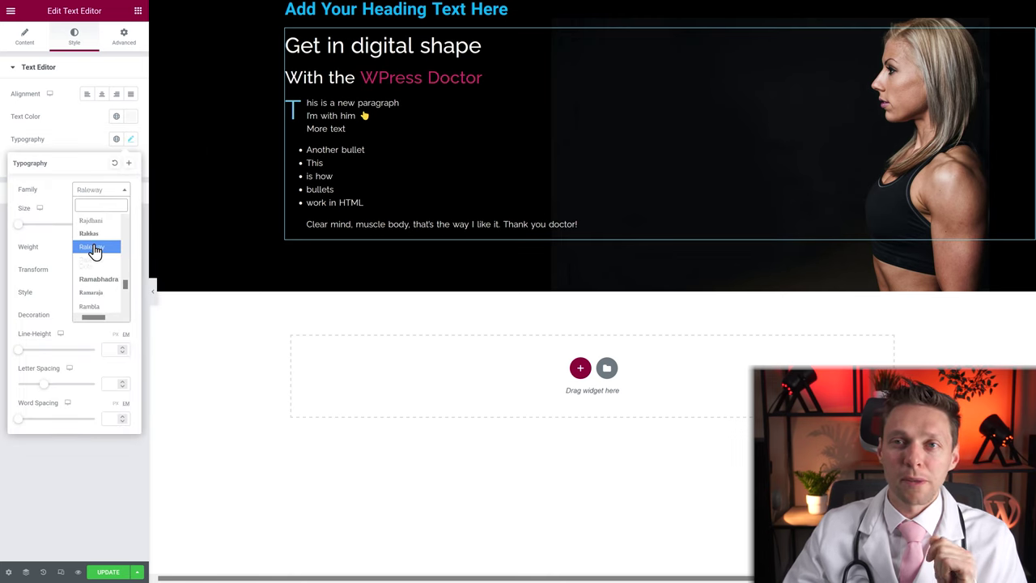
{"action": "left_click", "coordinate": [93, 249]}
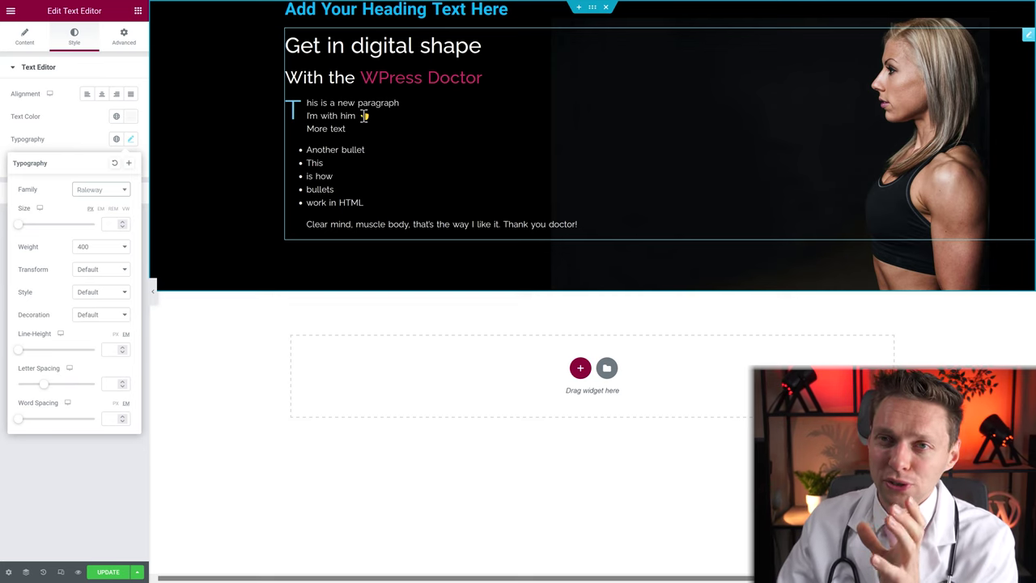
Try font sizes of 22 px and larger for the text editor, and view its content settings and the widget list.
{"action": "left_click", "coordinate": [26, 224]}
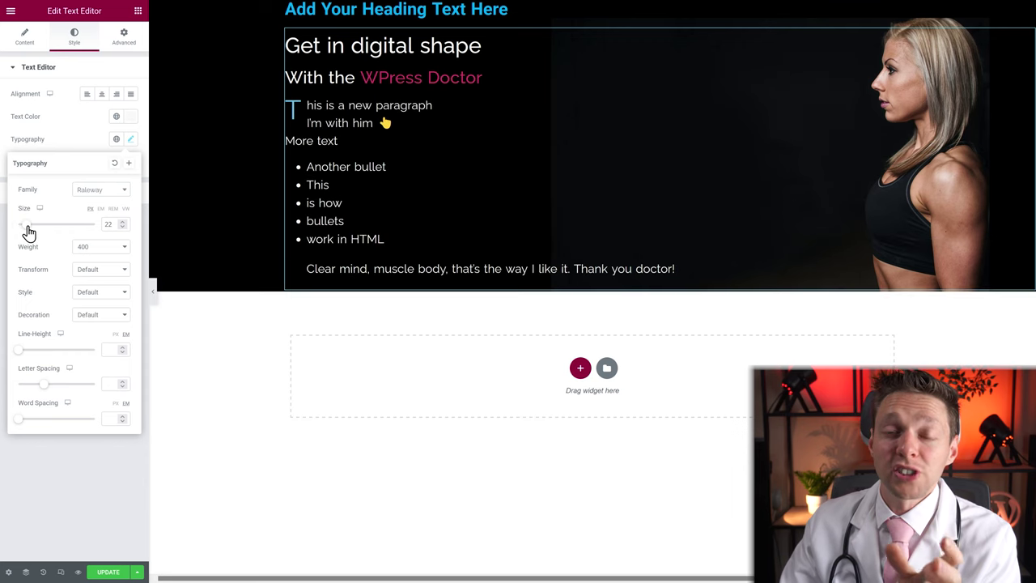
{"action": "mouse_move", "coordinate": [28, 232]}
{"action": "left_mouse_down"}
{"action": "mouse_move", "coordinate": [46, 234]}
{"action": "mouse_move", "coordinate": [24, 233]}
{"action": "left_mouse_up"}
{"action": "left_click", "coordinate": [347, 74]}
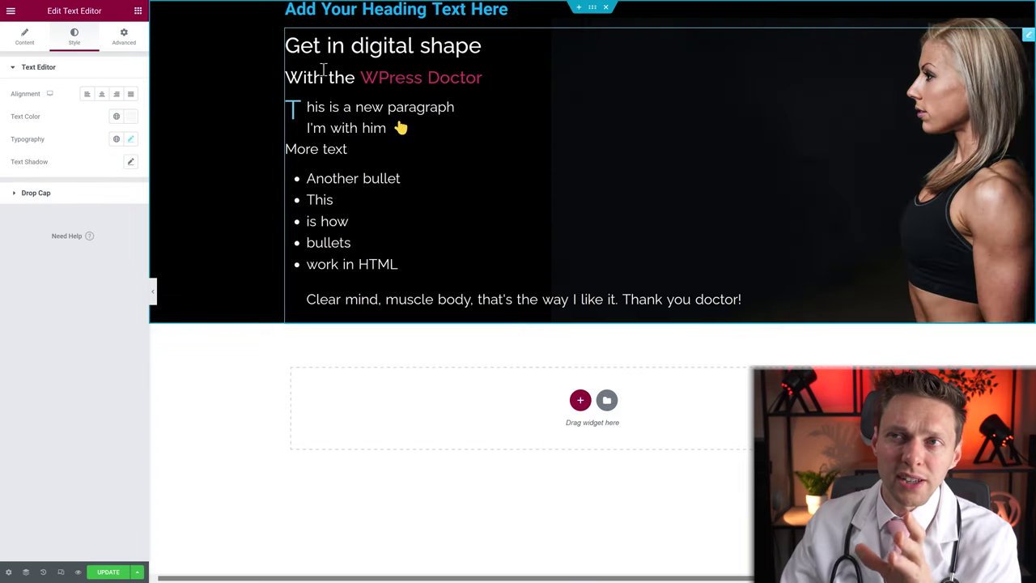
{"action": "left_click", "coordinate": [25, 36]}
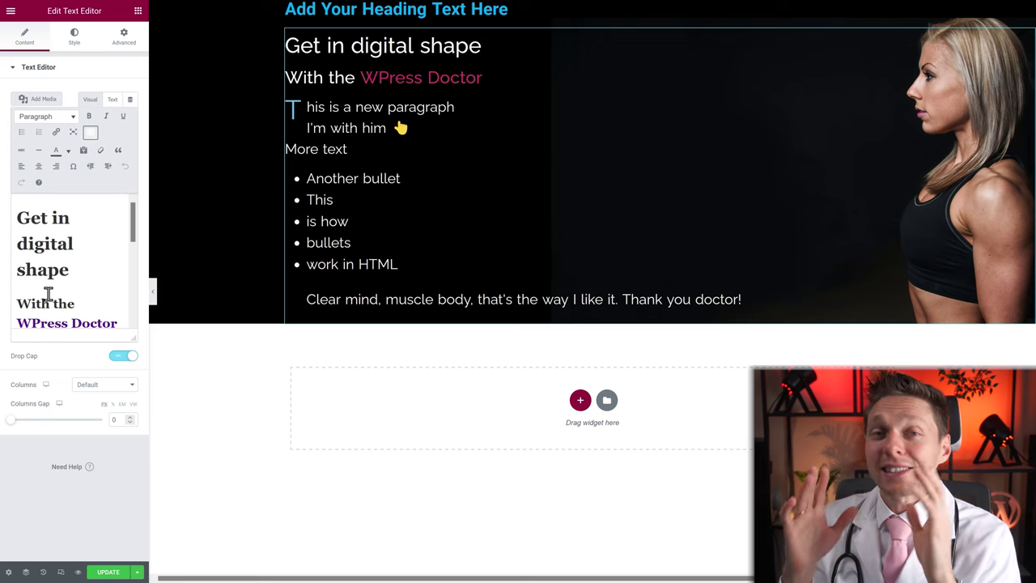
{"action": "left_click", "coordinate": [137, 10]}
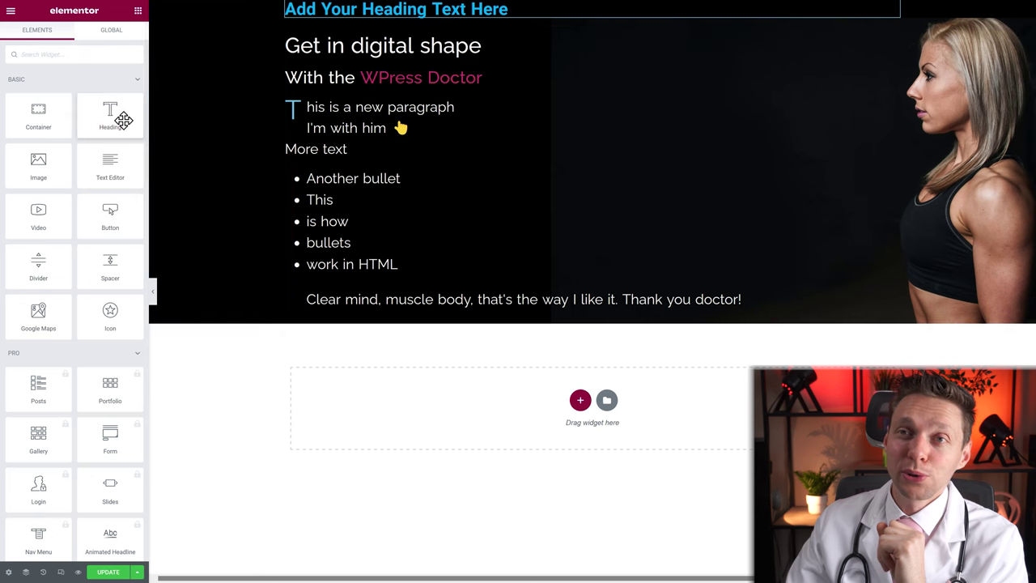
{"action": "left_click_drag", "start_coordinate": [111, 120], "coordinate": [352, 14]}
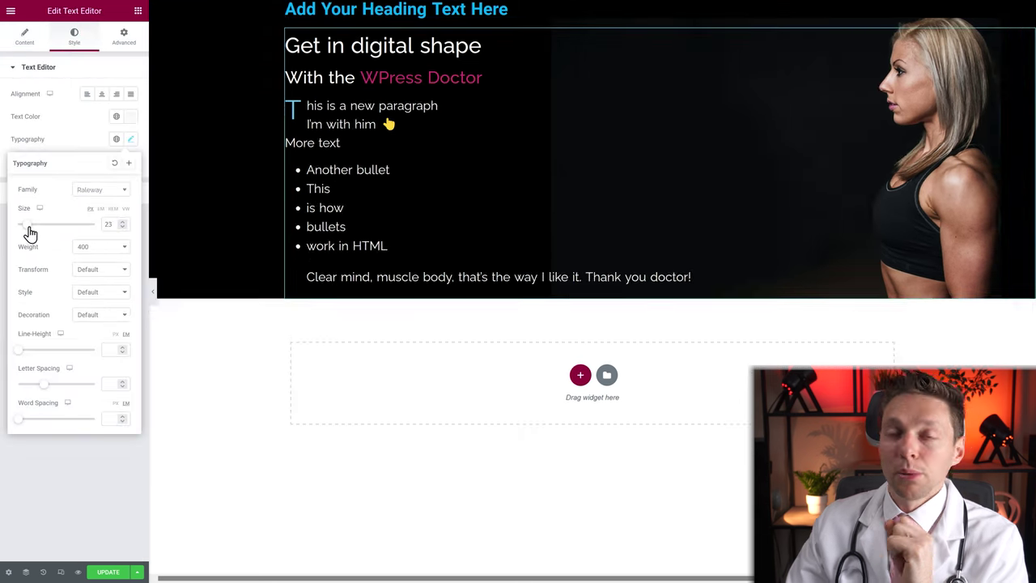
Try a font size of 19 px and a weight of 800 for the text editor.
{"action": "left_click_drag", "start_coordinate": [28, 232], "coordinate": [28, 233]}
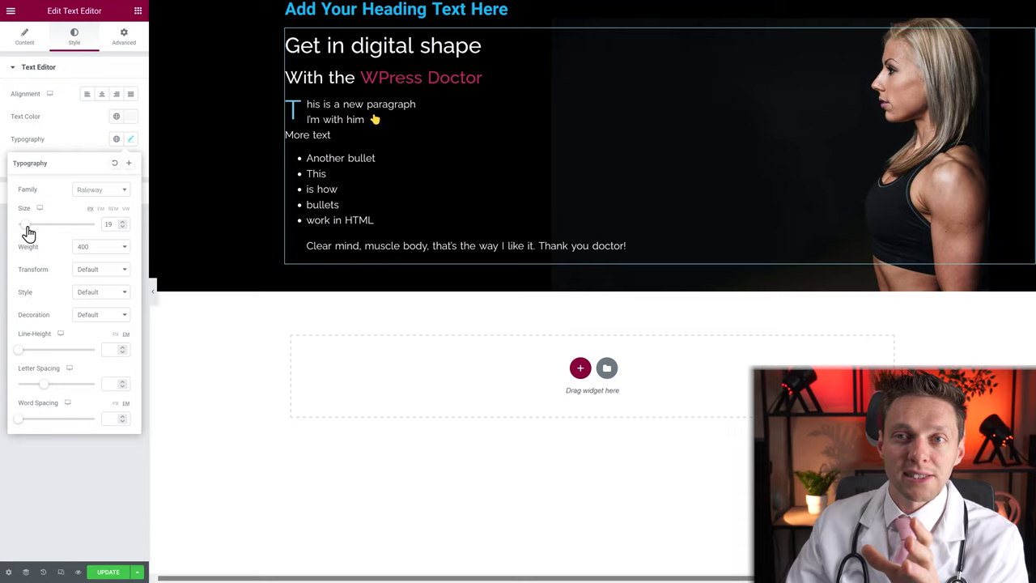
{"action": "left_click", "coordinate": [90, 249]}
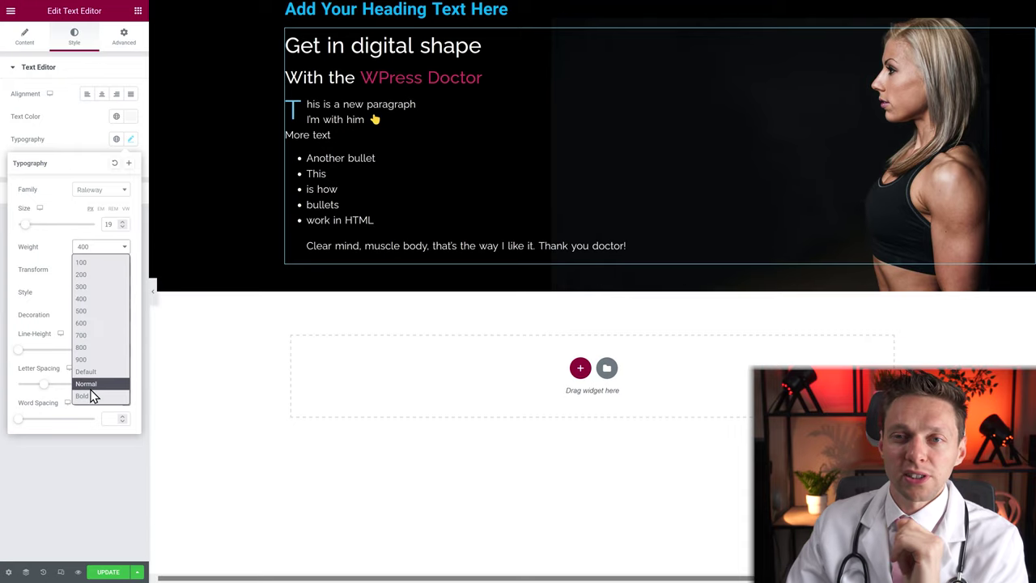
{"action": "left_click", "coordinate": [85, 349]}
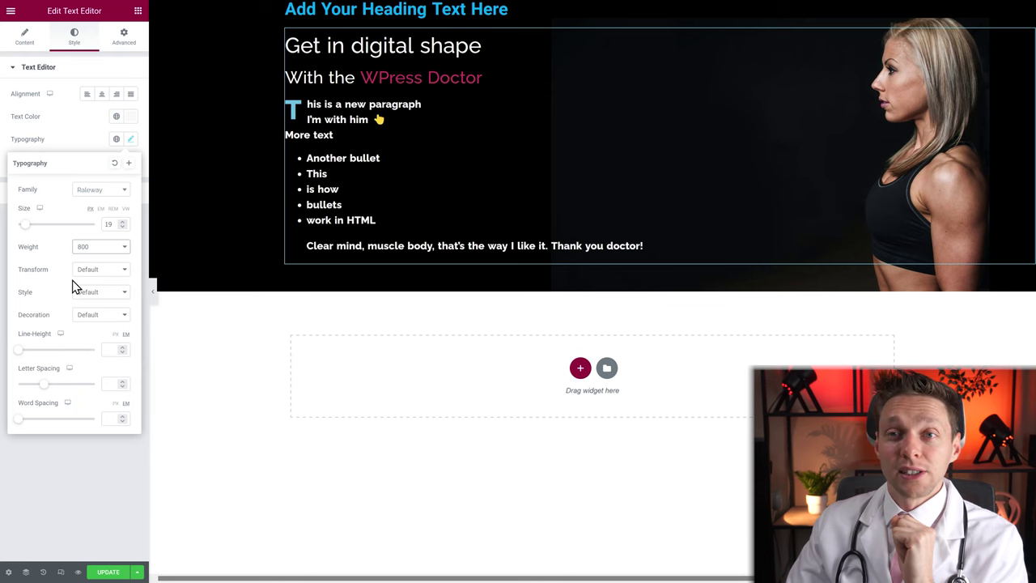
Try the Uppercase, Capitalize and Normal text transforms on the text editor, and return the transform to Default.
{"action": "left_click", "coordinate": [100, 276]}
{"action": "left_click", "coordinate": [93, 300]}
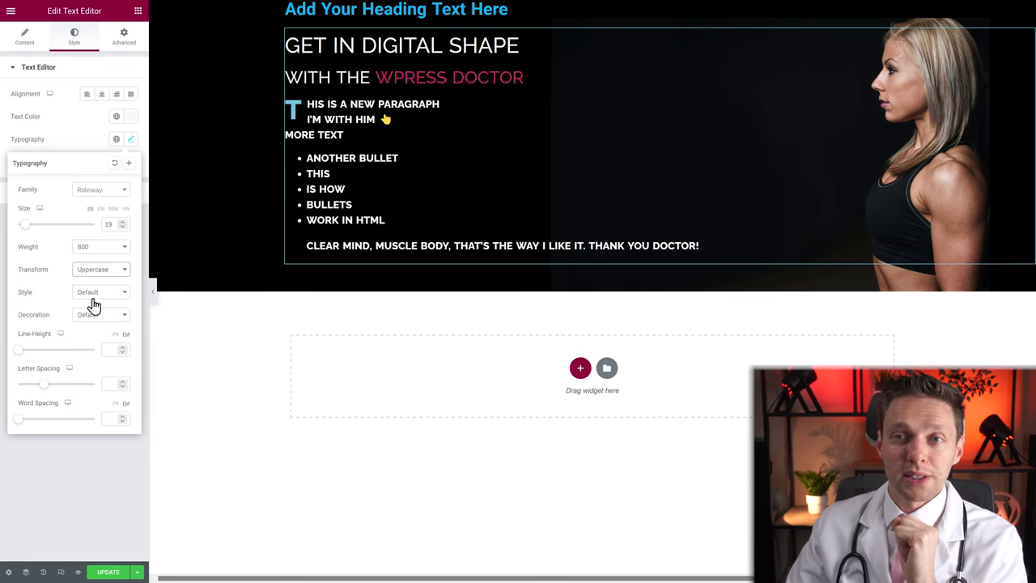
{"action": "left_click", "coordinate": [98, 275]}
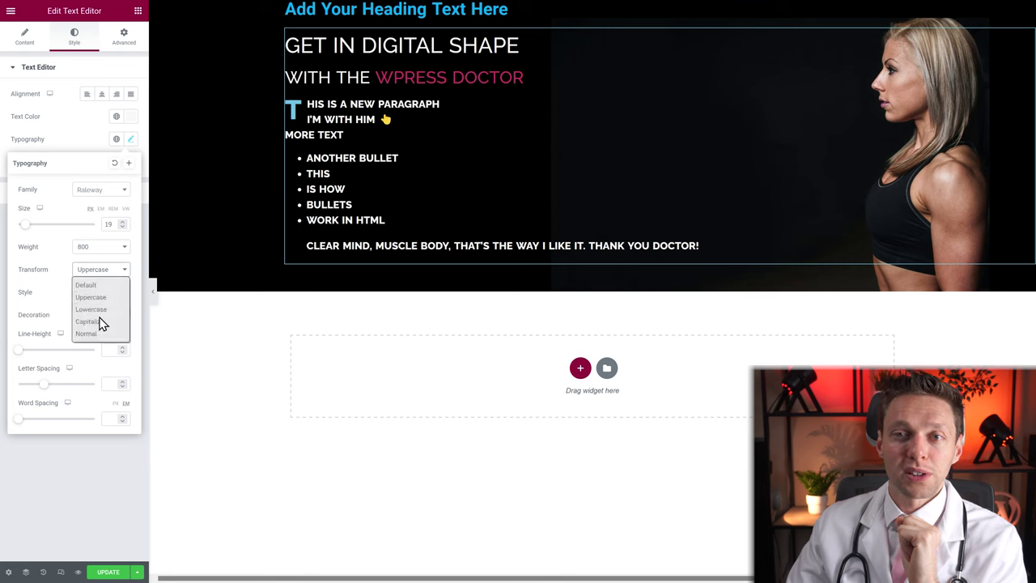
{"action": "left_click", "coordinate": [98, 324]}
{"action": "left_click", "coordinate": [98, 271]}
{"action": "left_click", "coordinate": [107, 337]}
{"action": "left_click", "coordinate": [101, 274]}
{"action": "left_click", "coordinate": [86, 289]}
Try the Italic and Oblique font styles on the text editor, and return the style to Default.
{"action": "left_click", "coordinate": [89, 296]}
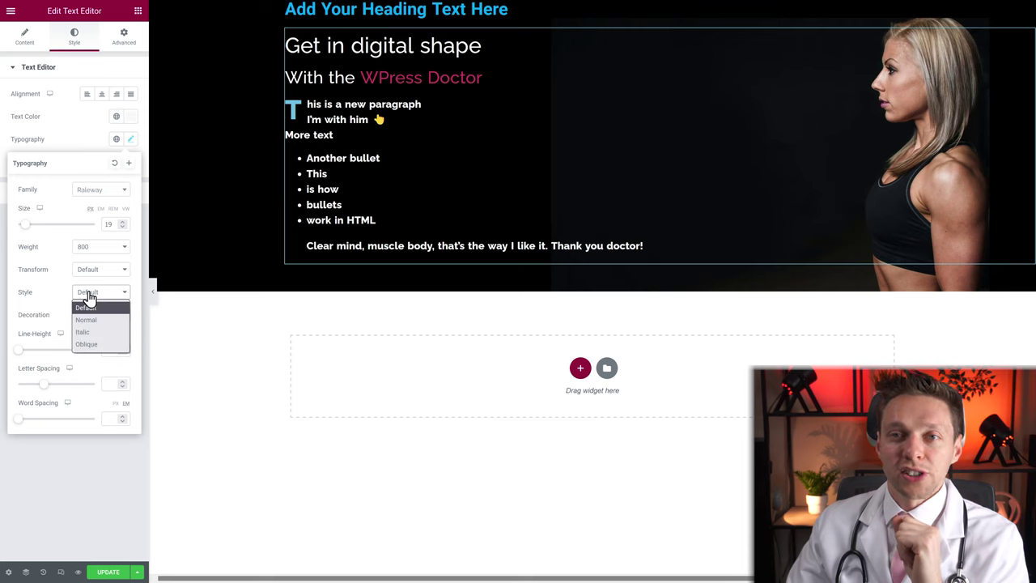
{"action": "left_click", "coordinate": [96, 331]}
{"action": "left_click", "coordinate": [96, 293]}
{"action": "left_click", "coordinate": [95, 345]}
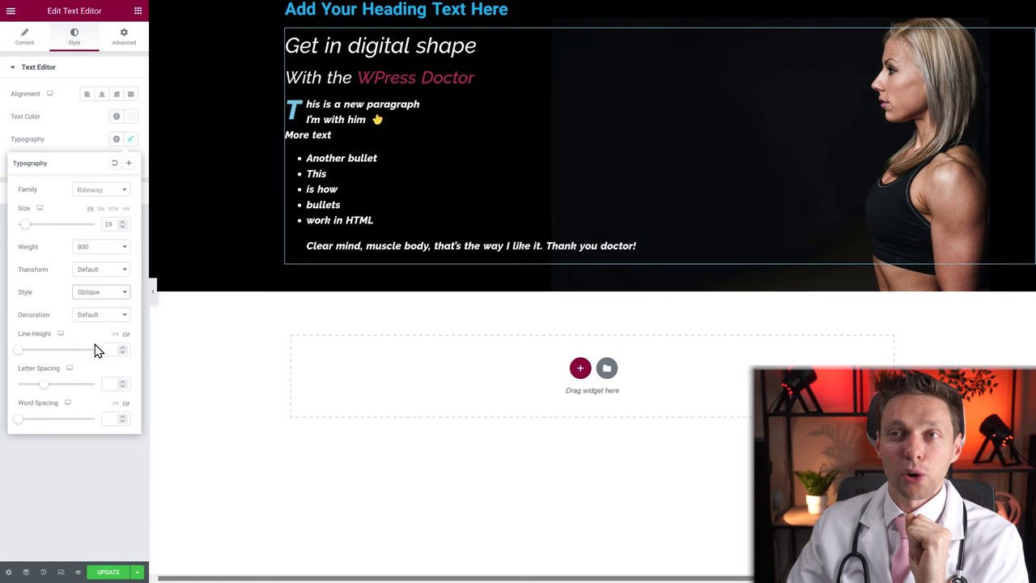
{"action": "left_click", "coordinate": [103, 298]}
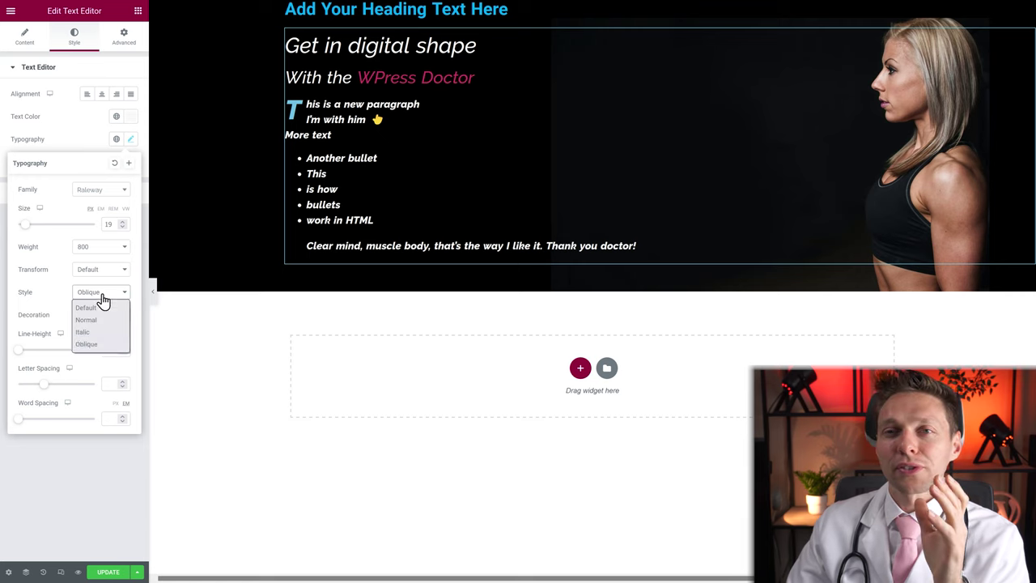
{"action": "left_click", "coordinate": [96, 344]}
{"action": "left_click", "coordinate": [99, 295]}
{"action": "left_click", "coordinate": [97, 344]}
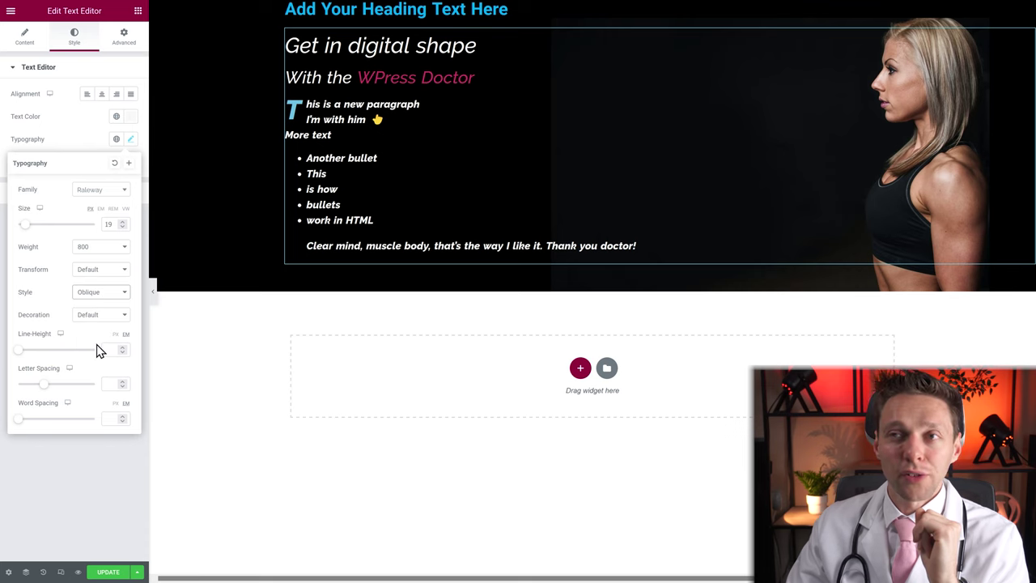
{"action": "left_click", "coordinate": [99, 293]}
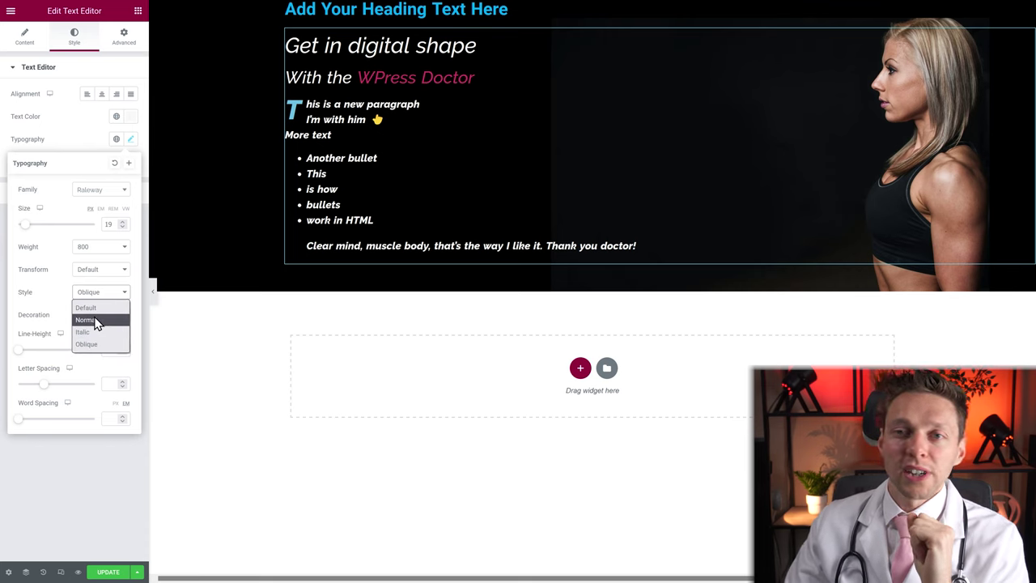
{"action": "left_click", "coordinate": [87, 308]}
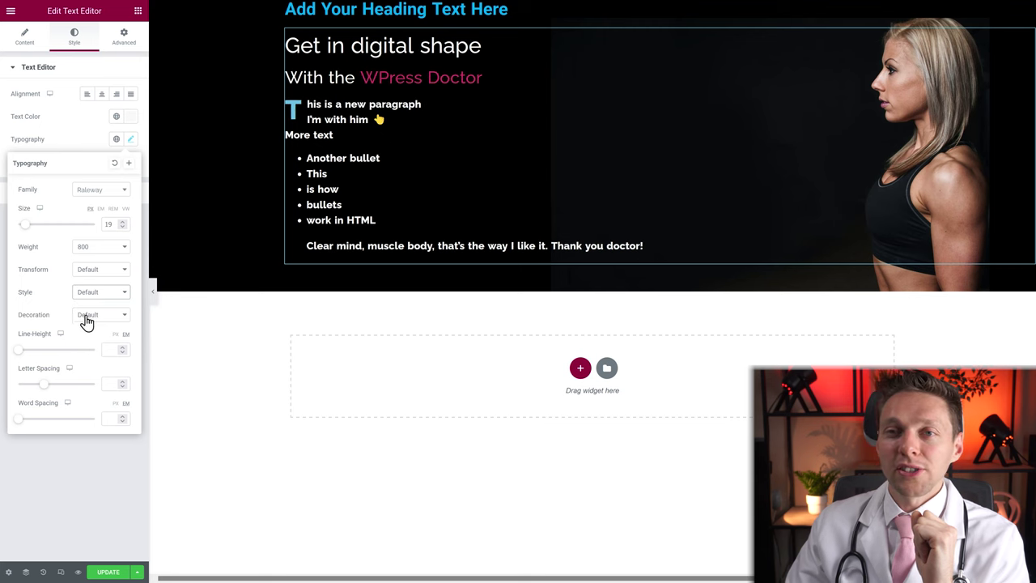
Try Underline, Overline and Line Through decorations on the text editor, and return the decoration to Default.
{"action": "left_click", "coordinate": [91, 317]}
{"action": "left_click", "coordinate": [98, 342]}
{"action": "left_click", "coordinate": [97, 318]}
{"action": "left_click", "coordinate": [96, 354]}
{"action": "left_click", "coordinate": [95, 316]}
{"action": "left_click", "coordinate": [99, 367]}
{"action": "left_click", "coordinate": [97, 316]}
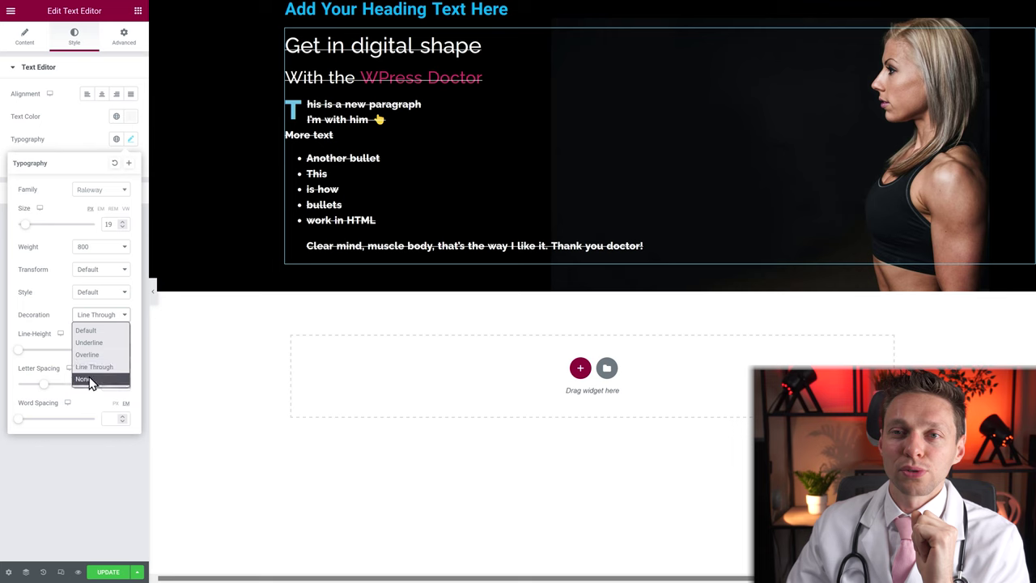
{"action": "left_click", "coordinate": [91, 332]}
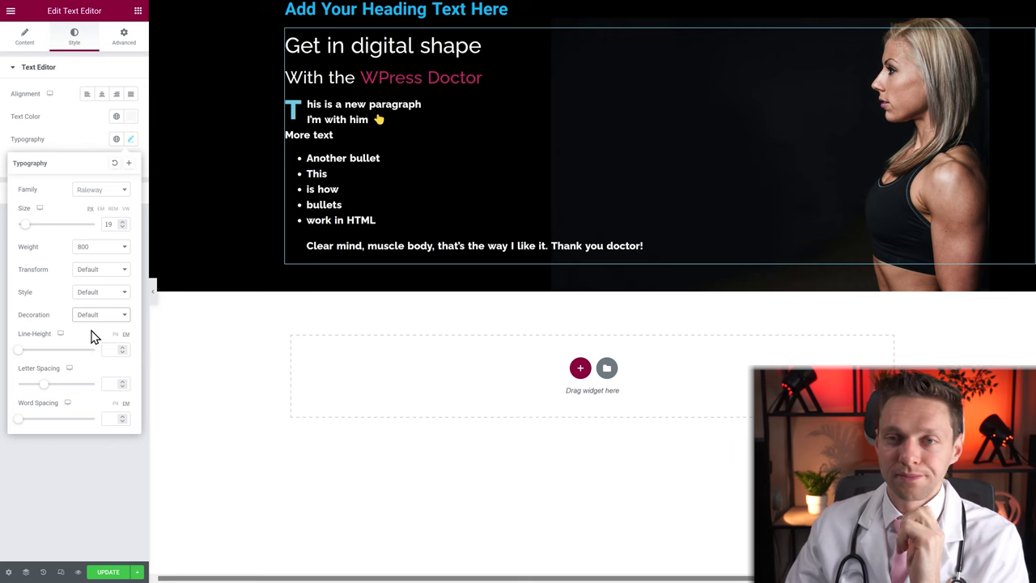
Try line heights from 1 em for the text editor, ending at 1.3 em.
{"action": "mouse_move", "coordinate": [18, 350]}
{"action": "left_mouse_down"}
{"action": "mouse_move", "coordinate": [39, 361]}
{"action": "mouse_move", "coordinate": [26, 358]}
{"action": "left_mouse_up"}
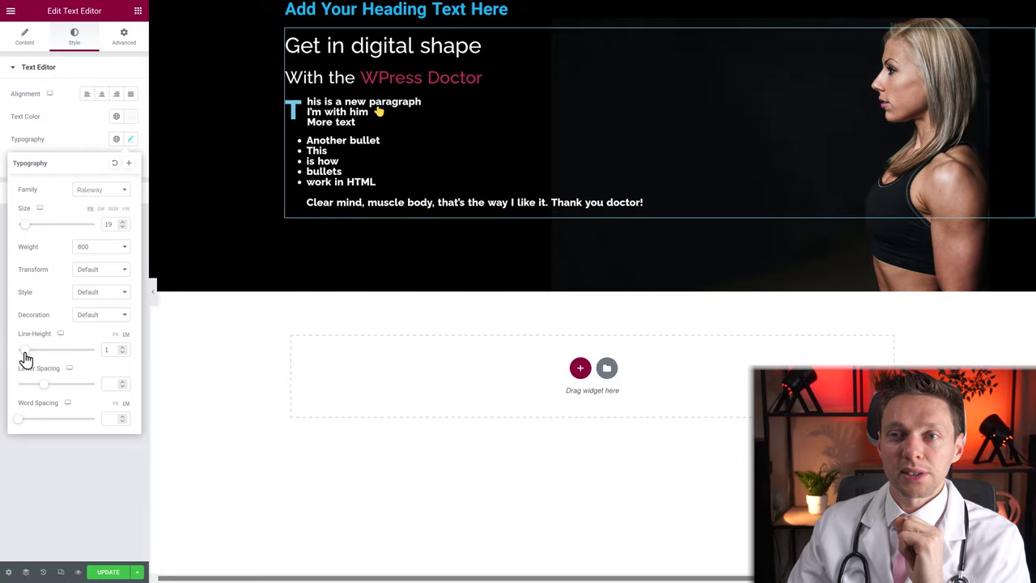
{"action": "left_click", "coordinate": [124, 353]}
{"action": "left_click", "coordinate": [123, 352]}
{"action": "left_click", "coordinate": [123, 353]}
{"action": "left_click", "coordinate": [123, 353]}
{"action": "left_click", "coordinate": [28, 350]}
Try a letter spacing of -1.6 and a word spacing of 1.1 em, and reset the text editor's typography.
{"action": "mouse_move", "coordinate": [41, 386]}
{"action": "left_mouse_down"}
{"action": "mouse_move", "coordinate": [71, 387]}
{"action": "mouse_move", "coordinate": [31, 385]}
{"action": "left_mouse_up"}
{"action": "left_click", "coordinate": [21, 424]}
{"action": "mouse_move", "coordinate": [21, 424]}
{"action": "left_mouse_down"}
{"action": "mouse_move", "coordinate": [53, 424]}
{"action": "mouse_move", "coordinate": [25, 423]}
{"action": "left_mouse_up"}
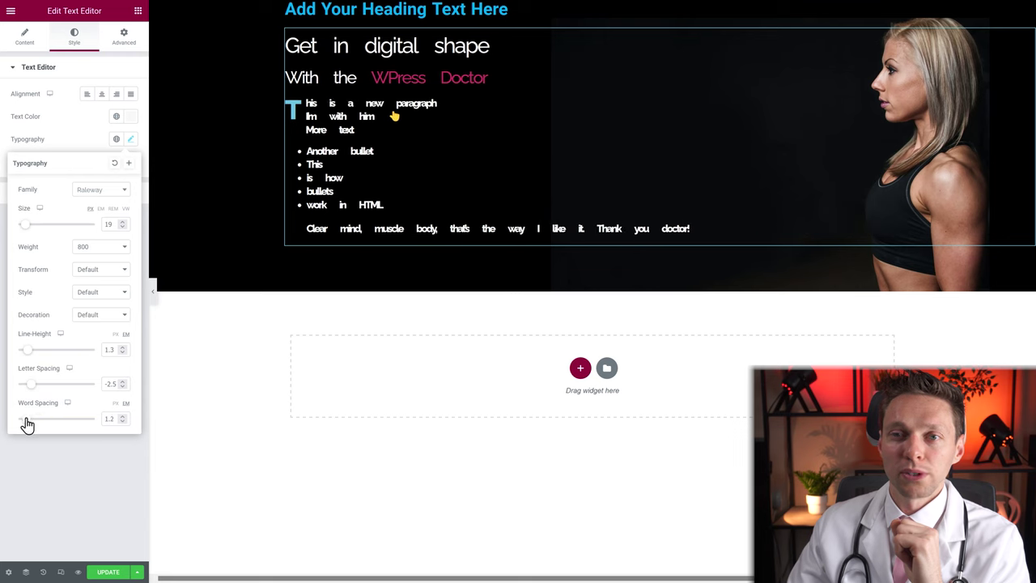
{"action": "left_click_drag", "start_coordinate": [32, 389], "coordinate": [37, 387]}
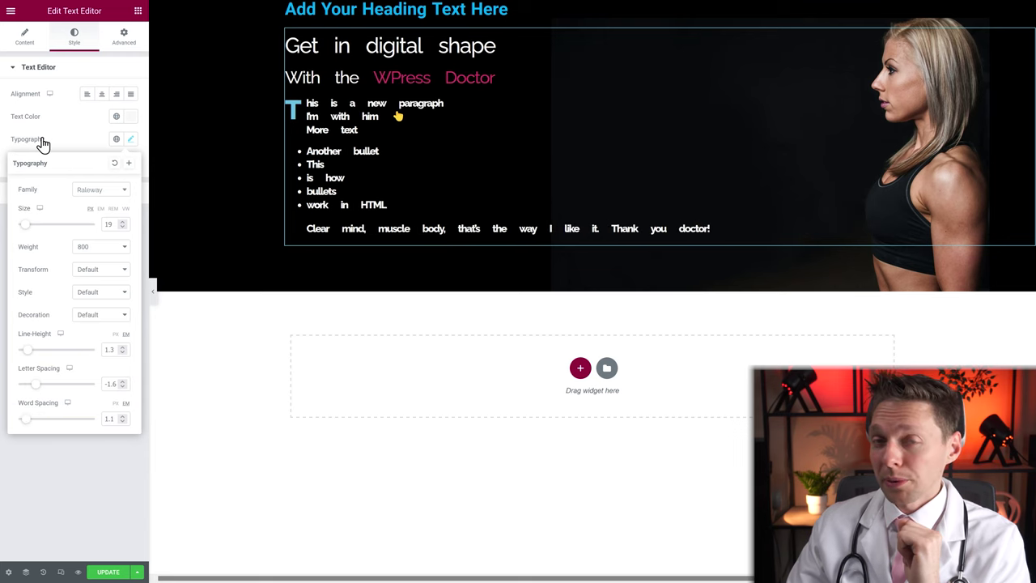
{"action": "left_click", "coordinate": [115, 164]}
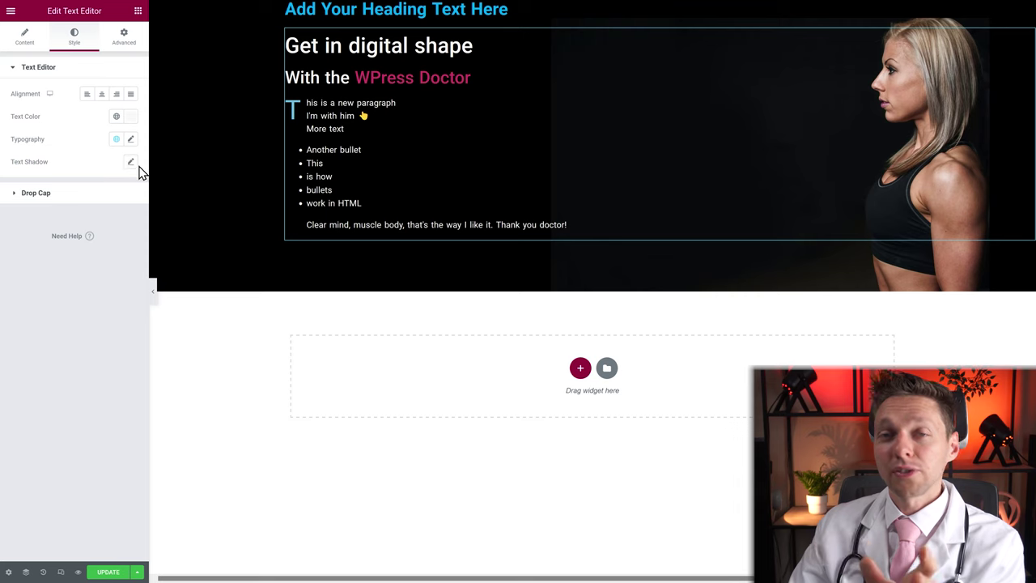
Try an opaque white and a magenta text shadow with blur 8, horizontal 3 and vertical 13, and reset the text shadow.
{"action": "left_click", "coordinate": [131, 163]}
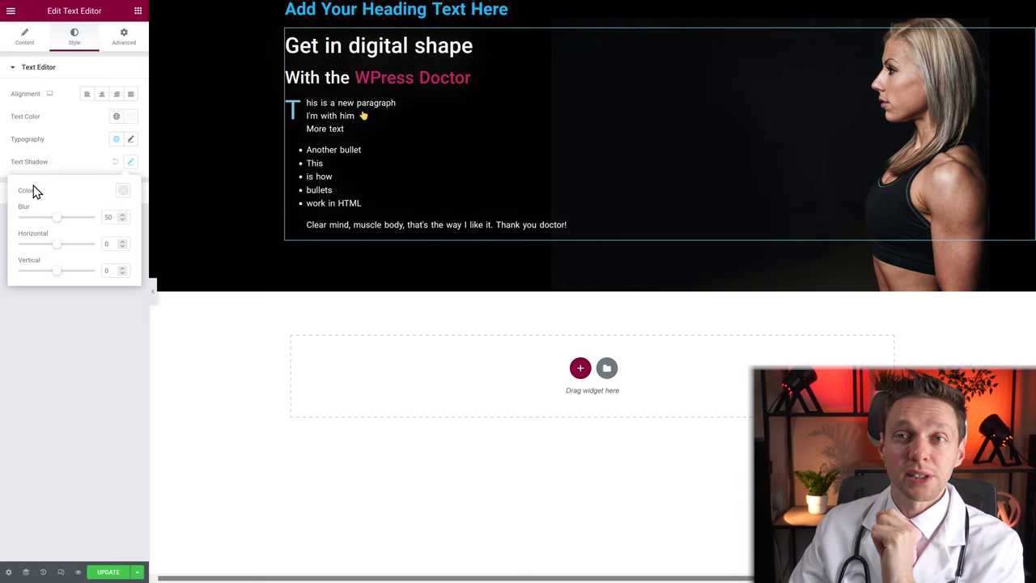
{"action": "left_click", "coordinate": [125, 195]}
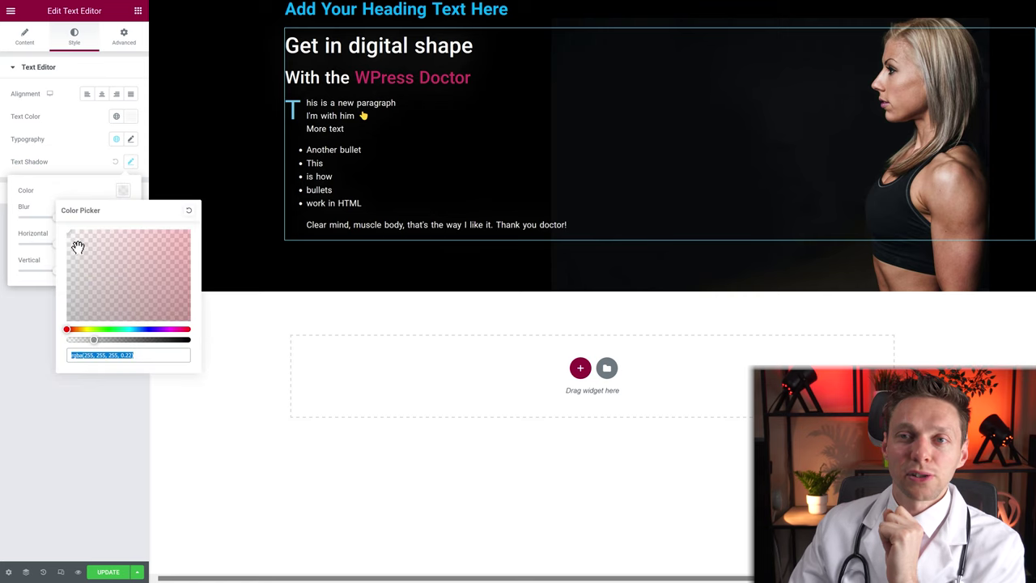
{"action": "left_click", "coordinate": [95, 338]}
{"action": "left_click_drag", "start_coordinate": [95, 338], "coordinate": [191, 336]}
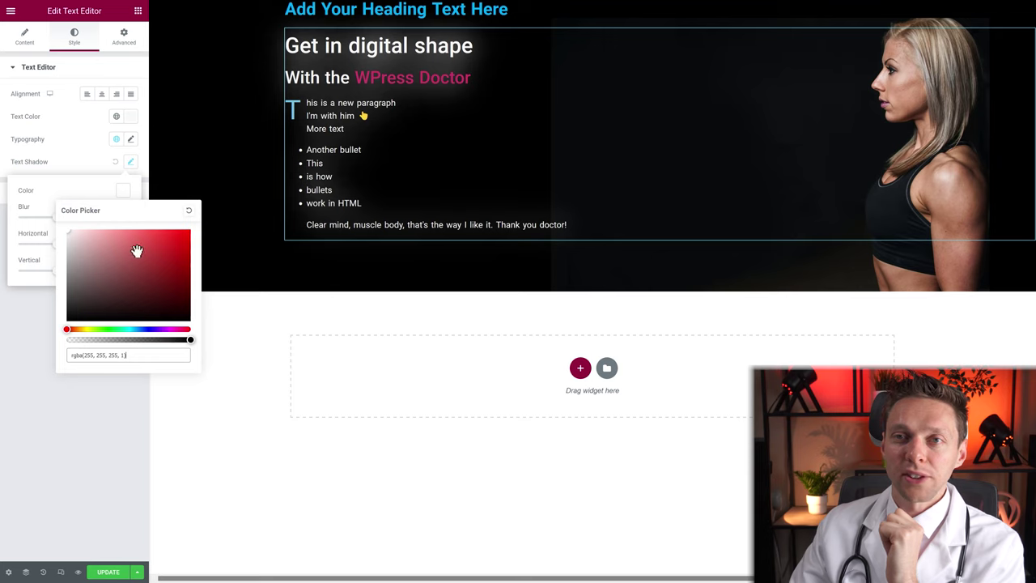
{"action": "left_click", "coordinate": [91, 194]}
{"action": "mouse_move", "coordinate": [57, 219]}
{"action": "left_mouse_down"}
{"action": "mouse_move", "coordinate": [23, 226]}
{"action": "mouse_move", "coordinate": [47, 250]}
{"action": "mouse_move", "coordinate": [35, 251]}
{"action": "mouse_move", "coordinate": [39, 224]}
{"action": "left_mouse_up"}
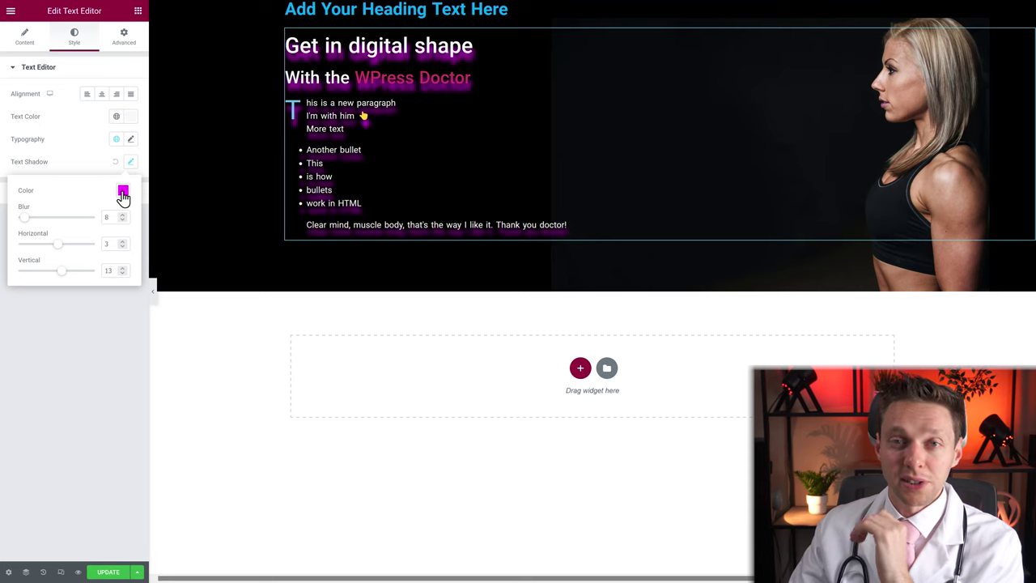
{"action": "left_click", "coordinate": [115, 162]}
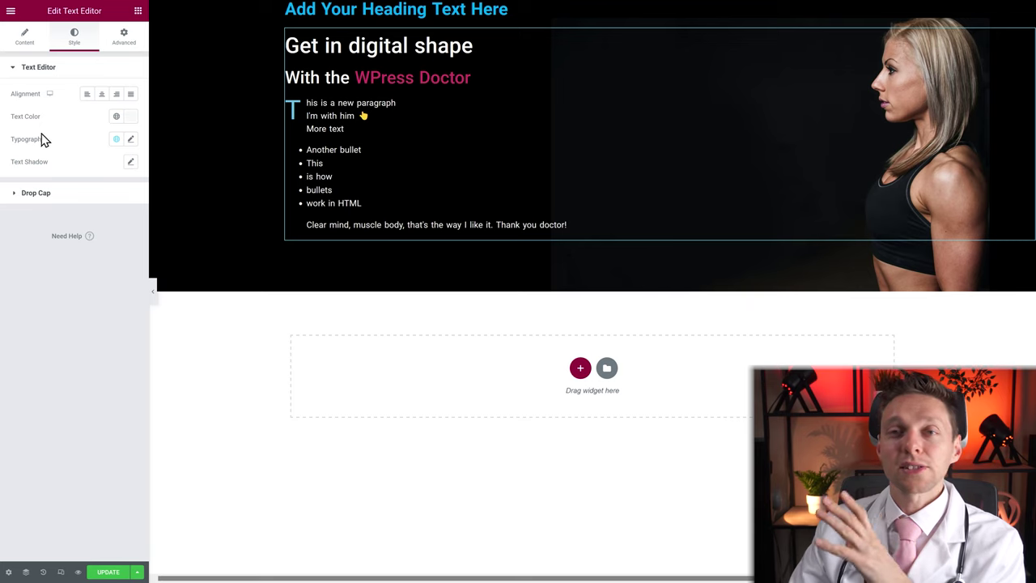
Try the Stacked view for the text editor's drop cap, and set the view to Framed.
{"action": "left_click", "coordinate": [38, 196]}
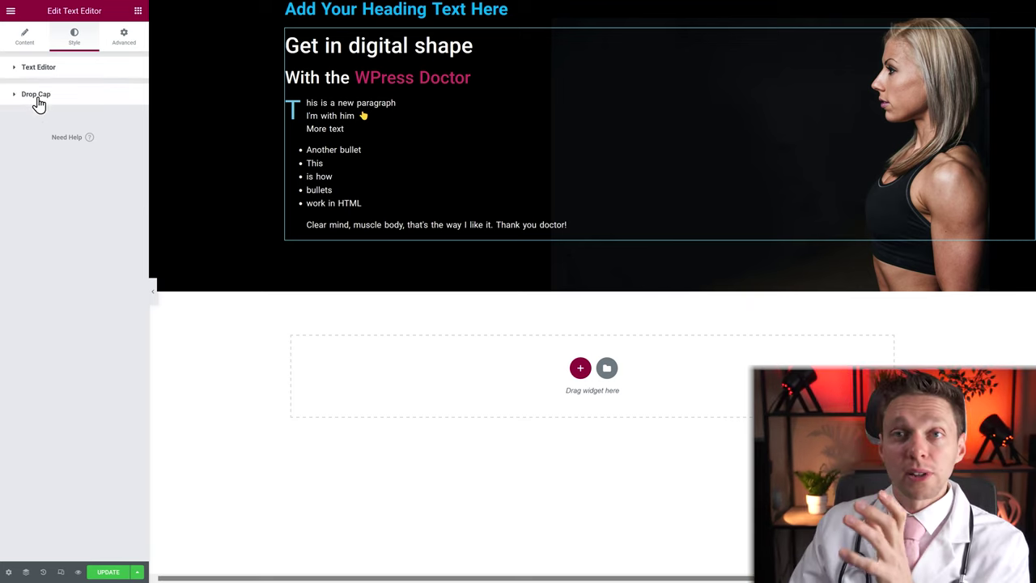
{"action": "left_click", "coordinate": [37, 98]}
{"action": "left_click", "coordinate": [97, 121]}
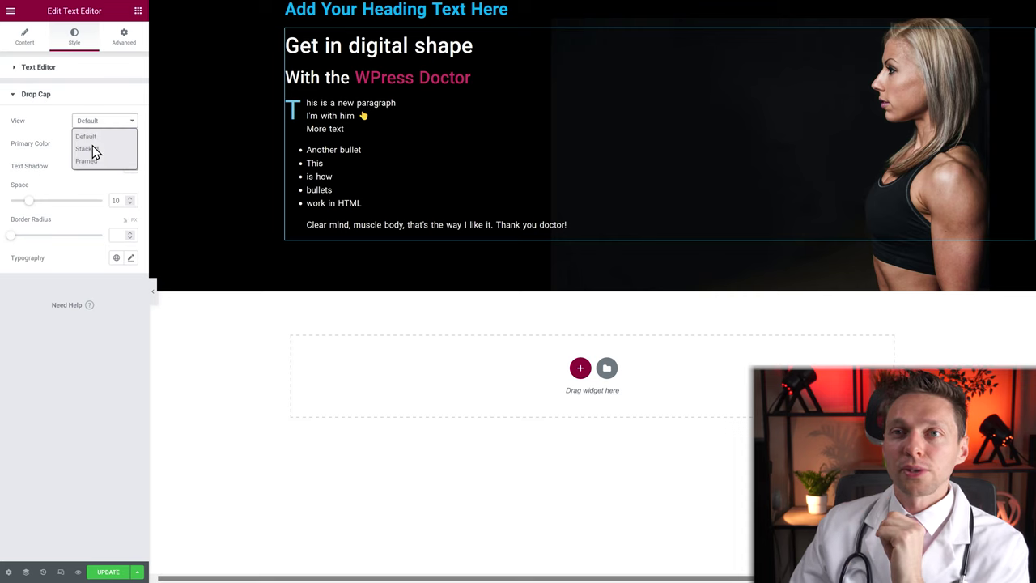
{"action": "left_click", "coordinate": [89, 149]}
{"action": "left_click", "coordinate": [97, 122]}
{"action": "left_click", "coordinate": [91, 161]}
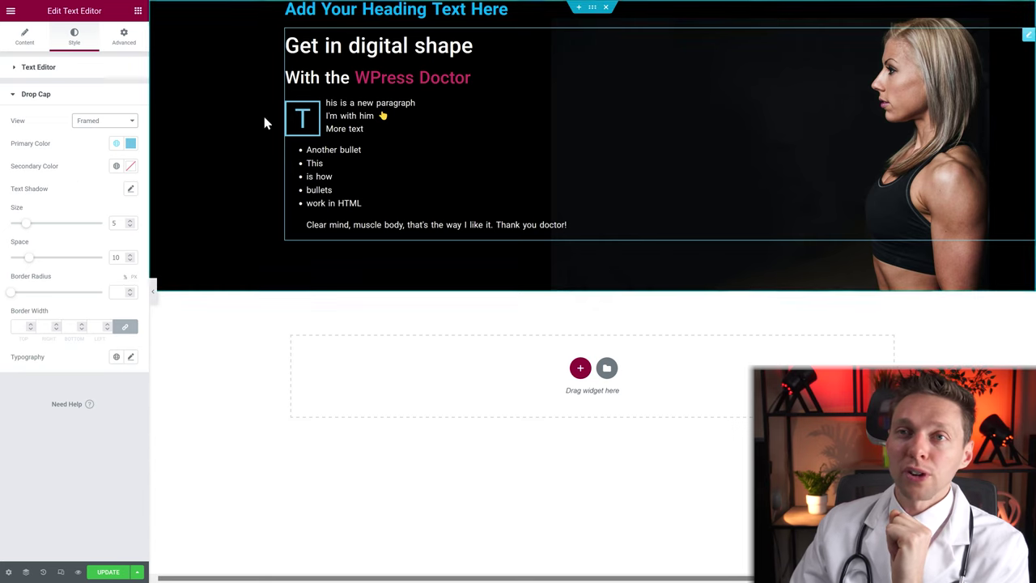
Set the drop cap's primary color to a bright magenta.
{"action": "left_click", "coordinate": [131, 145]}
{"action": "left_click_drag", "start_coordinate": [155, 284], "coordinate": [180, 284]}
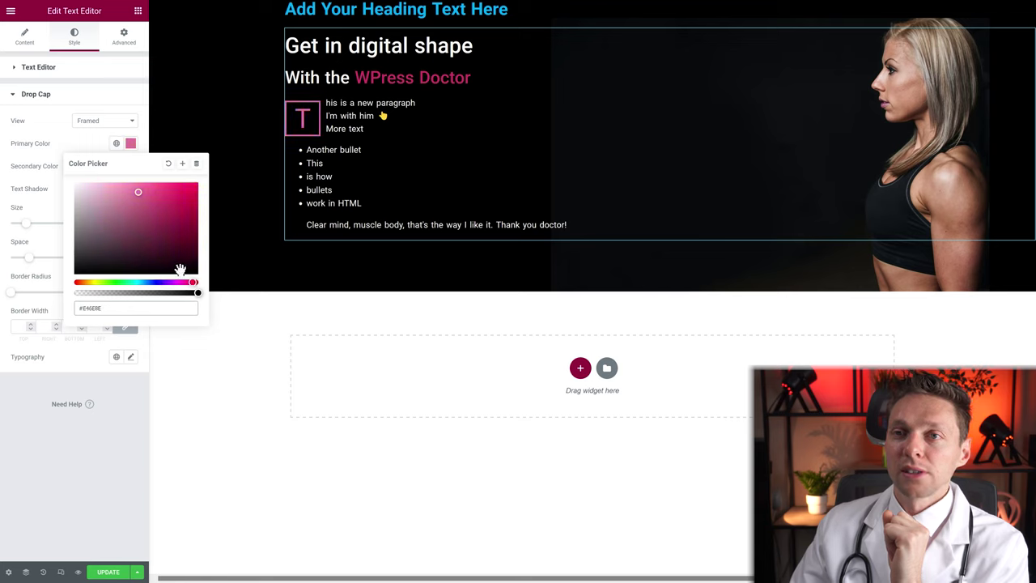
{"action": "left_click", "coordinate": [179, 282]}
{"action": "left_click_drag", "start_coordinate": [151, 200], "coordinate": [171, 187]}
{"action": "left_click", "coordinate": [64, 167]}
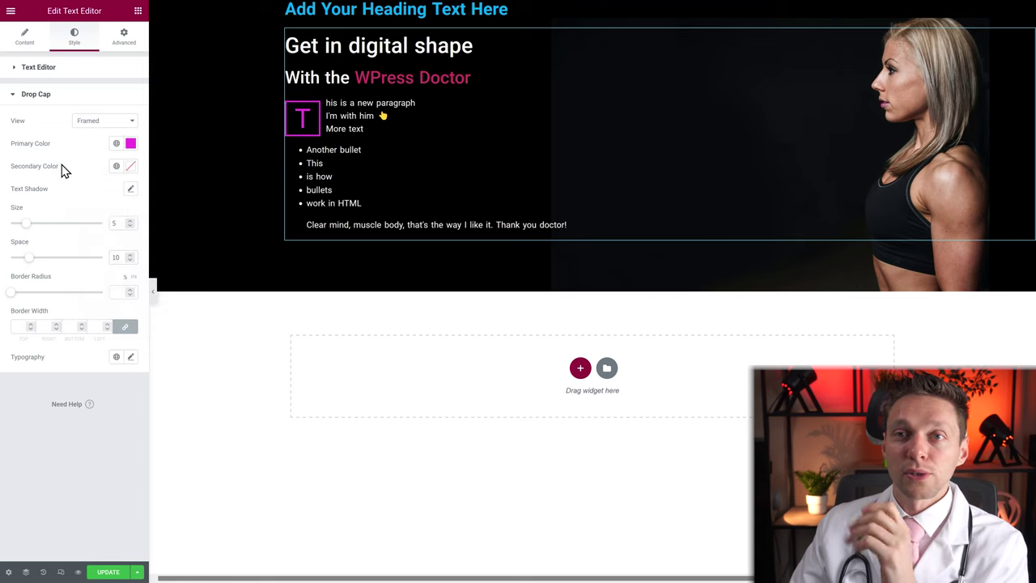
Try the near-white #FCFCFC as the drop cap's secondary color.
{"action": "left_click", "coordinate": [130, 166]}
{"action": "left_click", "coordinate": [135, 223]}
{"action": "left_click_drag", "start_coordinate": [134, 224], "coordinate": [72, 212]}
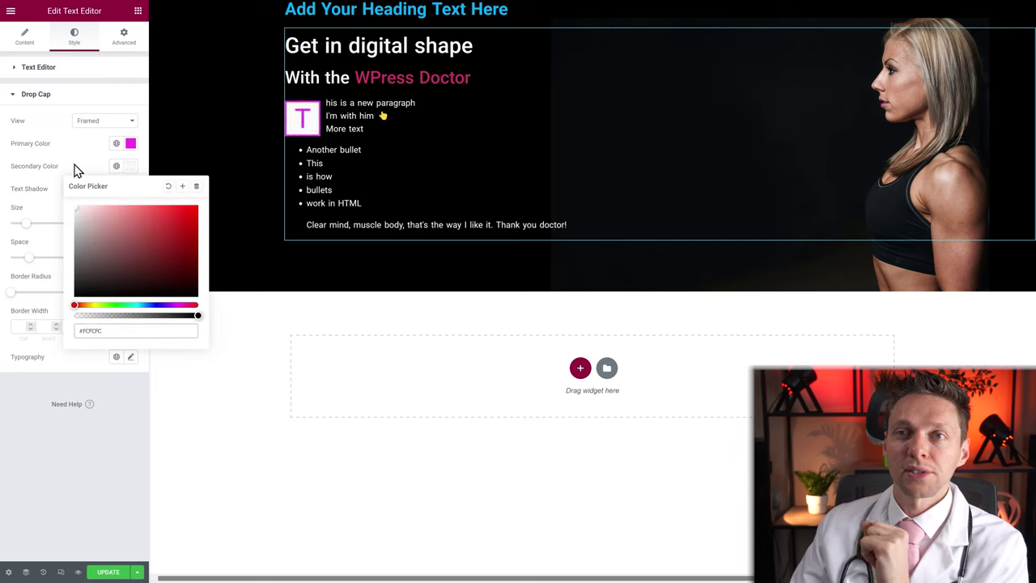
{"action": "left_click", "coordinate": [77, 170]}
Try a white text shadow on the drop cap with blur 56 and horizontal offset 20.
{"action": "left_click", "coordinate": [130, 189]}
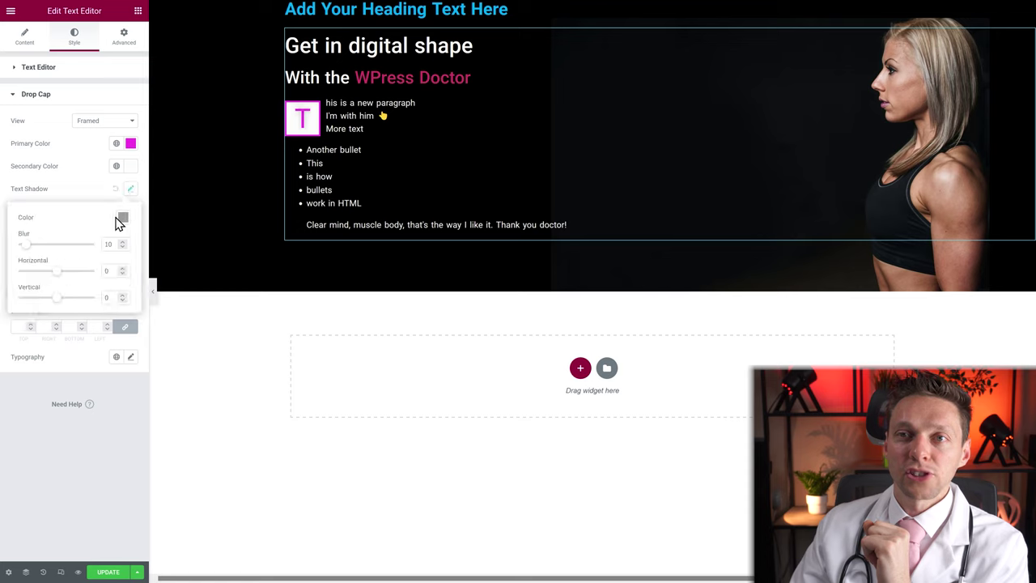
{"action": "left_click_drag", "start_coordinate": [43, 244], "coordinate": [61, 243]}
{"action": "left_click_drag", "start_coordinate": [56, 270], "coordinate": [66, 280]}
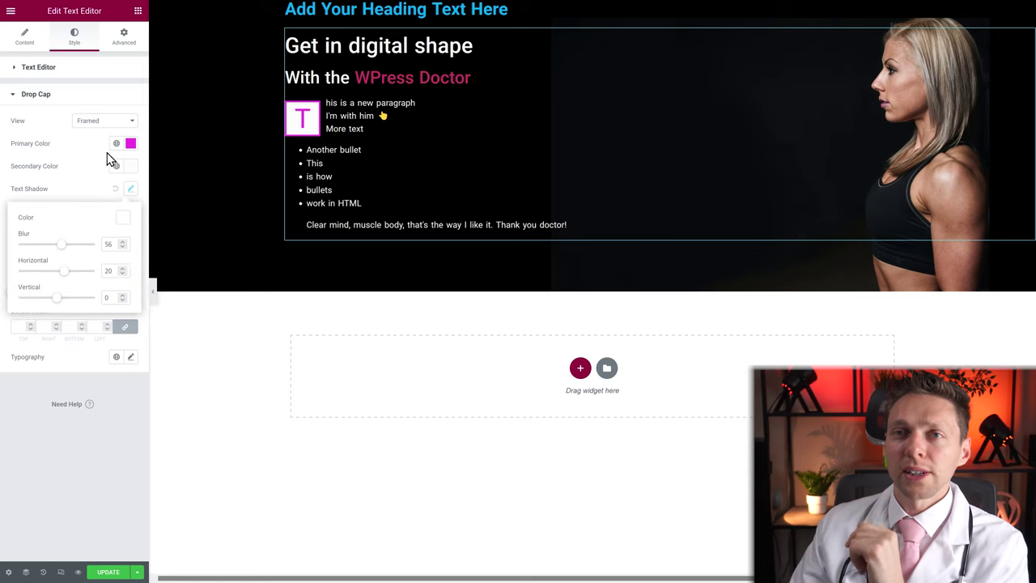
Reset the drop cap's secondary color.
{"action": "left_click", "coordinate": [130, 171]}
{"action": "left_click", "coordinate": [168, 186]}
{"action": "left_click", "coordinate": [83, 170]}
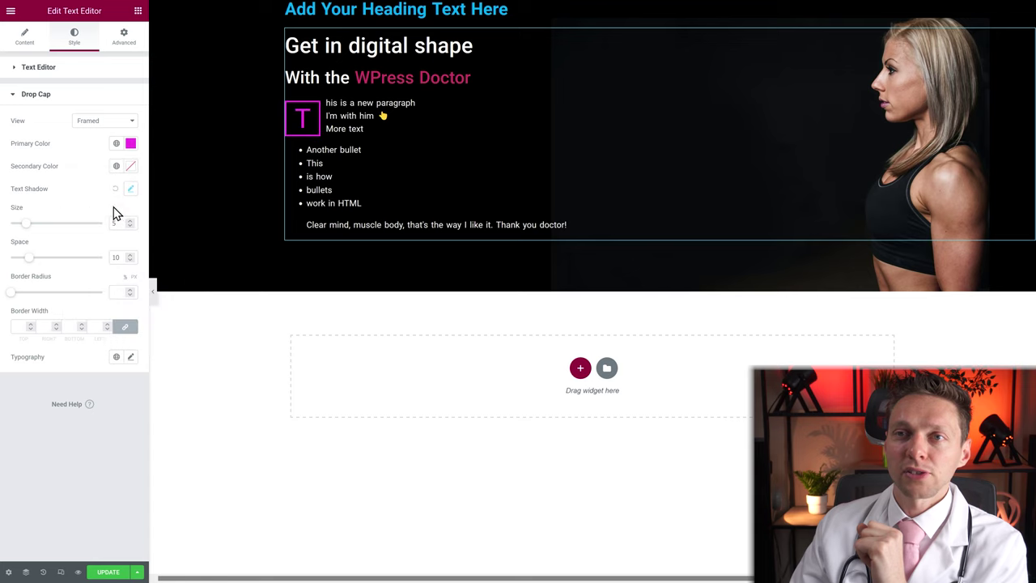
Try a white drop cap text shadow with blur 8, horizontal 7 and vertical 9, and reset the shadow.
{"action": "left_click", "coordinate": [131, 189]}
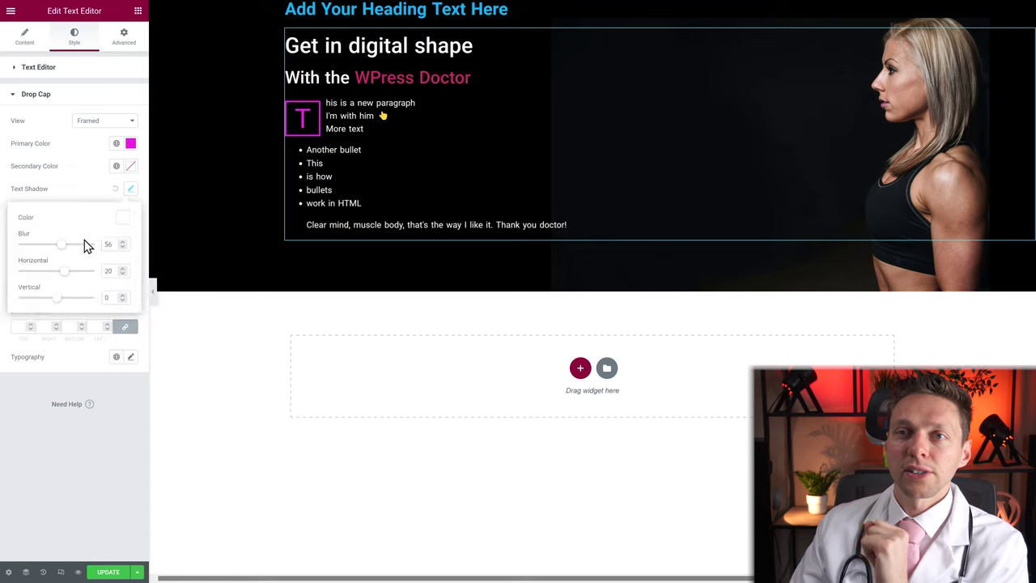
{"action": "left_click", "coordinate": [122, 217]}
{"action": "left_click_drag", "start_coordinate": [53, 246], "coordinate": [63, 303]}
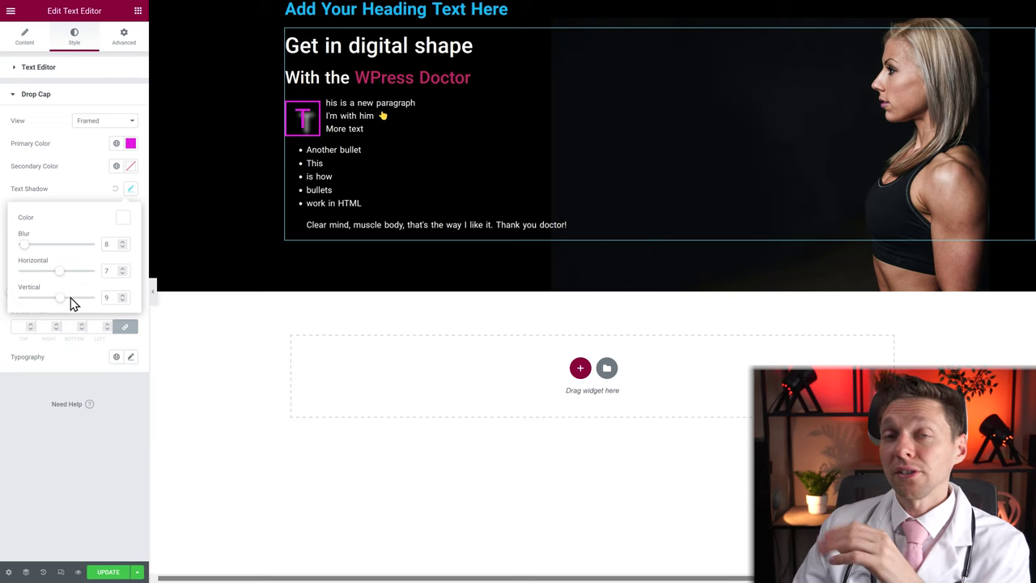
{"action": "left_click", "coordinate": [73, 315]}
Set the drop cap's size to 0, space to 17, border radius to 21 and border width to 16 on all sides.
{"action": "mouse_move", "coordinate": [26, 229]}
{"action": "left_mouse_down"}
{"action": "mouse_move", "coordinate": [109, 232]}
{"action": "mouse_move", "coordinate": [38, 232]}
{"action": "mouse_move", "coordinate": [42, 263]}
{"action": "mouse_move", "coordinate": [21, 264]}
{"action": "mouse_move", "coordinate": [51, 265]}
{"action": "mouse_move", "coordinate": [62, 232]}
{"action": "mouse_move", "coordinate": [7, 237]}
{"action": "left_mouse_up"}
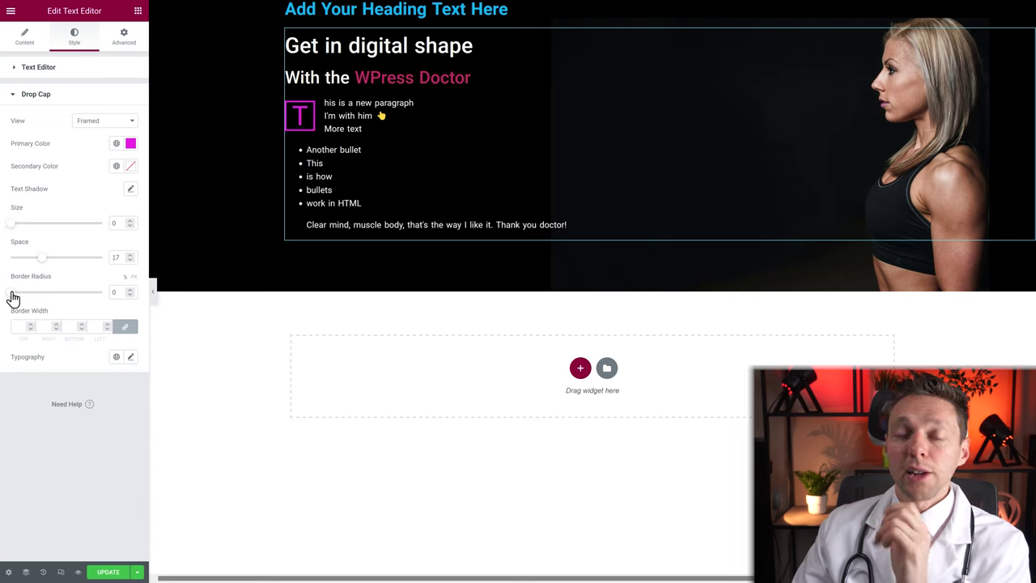
{"action": "left_click_drag", "start_coordinate": [13, 298], "coordinate": [52, 298]}
{"action": "left_click", "coordinate": [30, 323]}
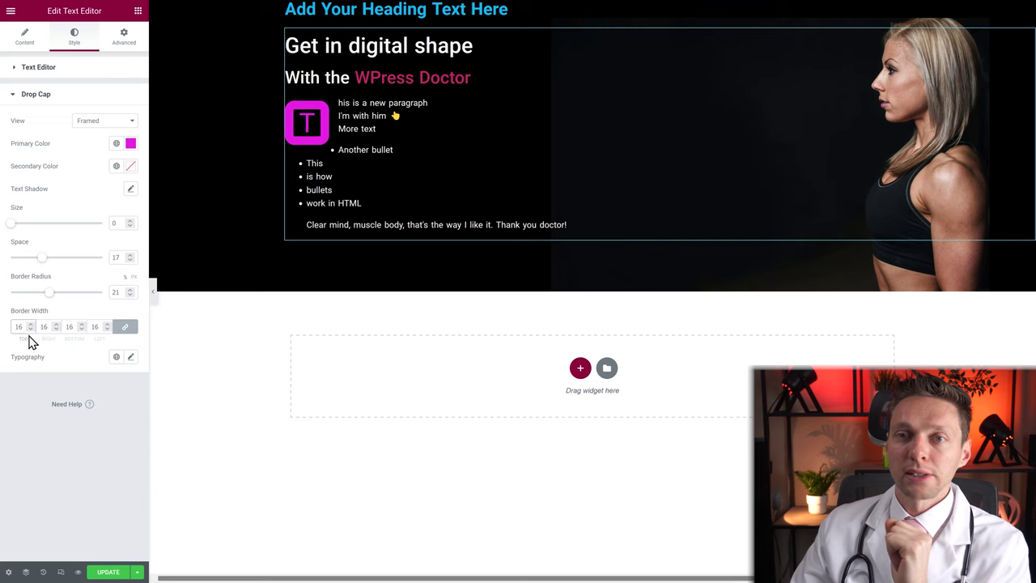
Try a Mochiy font at size 49, weight 200, Uppercase, Italic and Line Through on the drop cap, and reset its typography.
{"action": "left_click", "coordinate": [130, 358]}
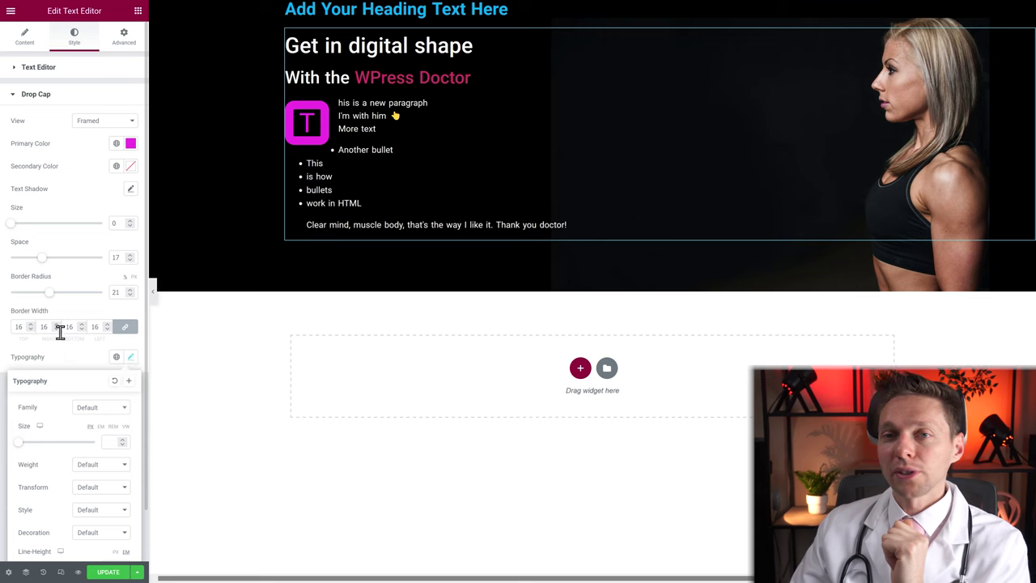
{"action": "scroll", "coordinate": [95, 366], "scroll_direction": "down", "scroll_amount": 1}
{"action": "mouse_move", "coordinate": [19, 388]}
{"action": "left_mouse_down"}
{"action": "mouse_move", "coordinate": [71, 391]}
{"action": "mouse_move", "coordinate": [36, 388]}
{"action": "left_mouse_up"}
{"action": "left_click", "coordinate": [87, 408]}
{"action": "left_click", "coordinate": [88, 442]}
{"action": "left_click", "coordinate": [89, 434]}
{"action": "left_click", "coordinate": [96, 460]}
{"action": "left_click", "coordinate": [89, 453]}
{"action": "left_click", "coordinate": [104, 492]}
{"action": "left_click", "coordinate": [103, 478]}
{"action": "left_click", "coordinate": [95, 528]}
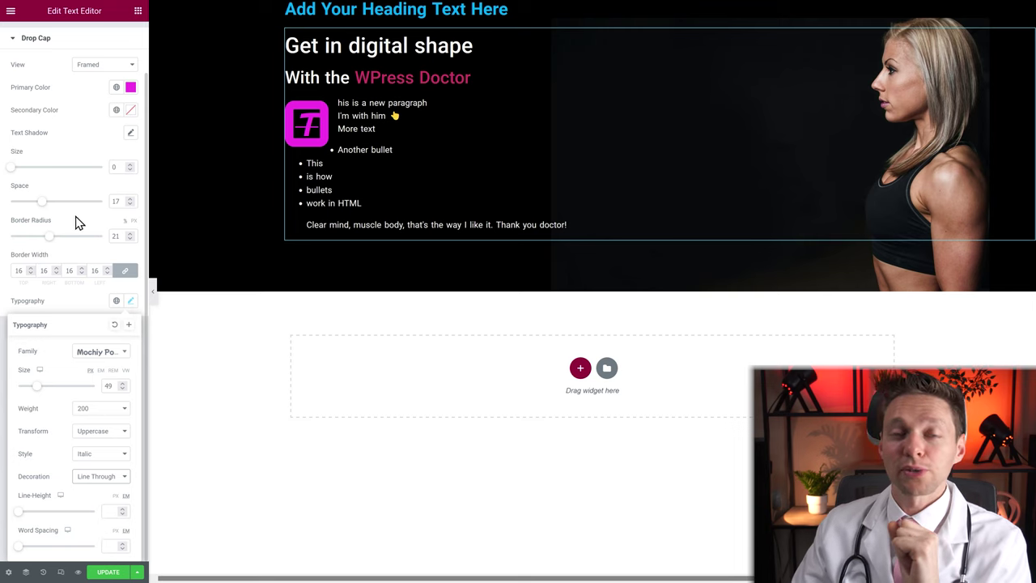
{"action": "left_click", "coordinate": [131, 302]}
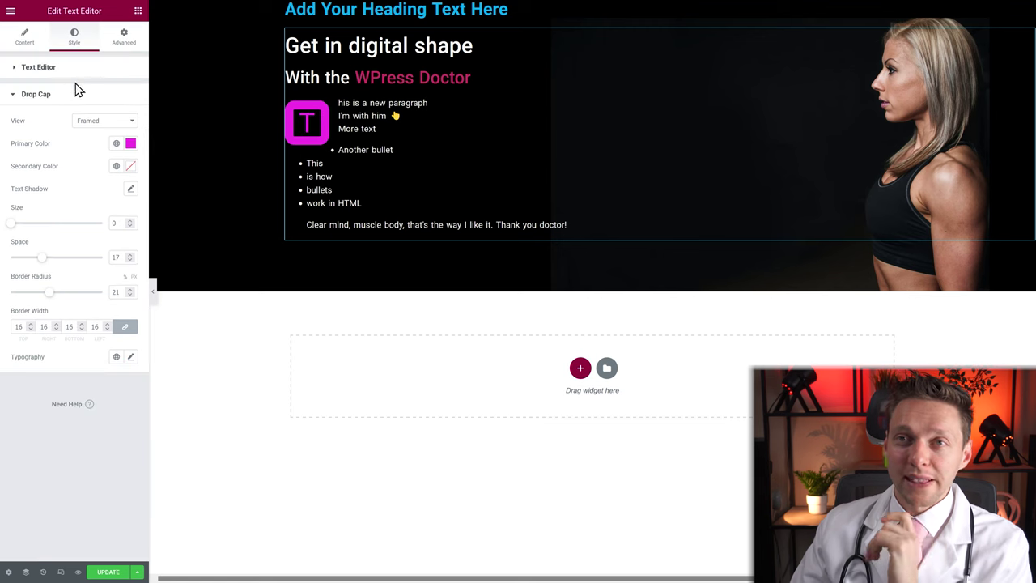
Set the text editor's entrance animation to Fade In Left in its advanced motion effects.
{"action": "left_click", "coordinate": [126, 38]}
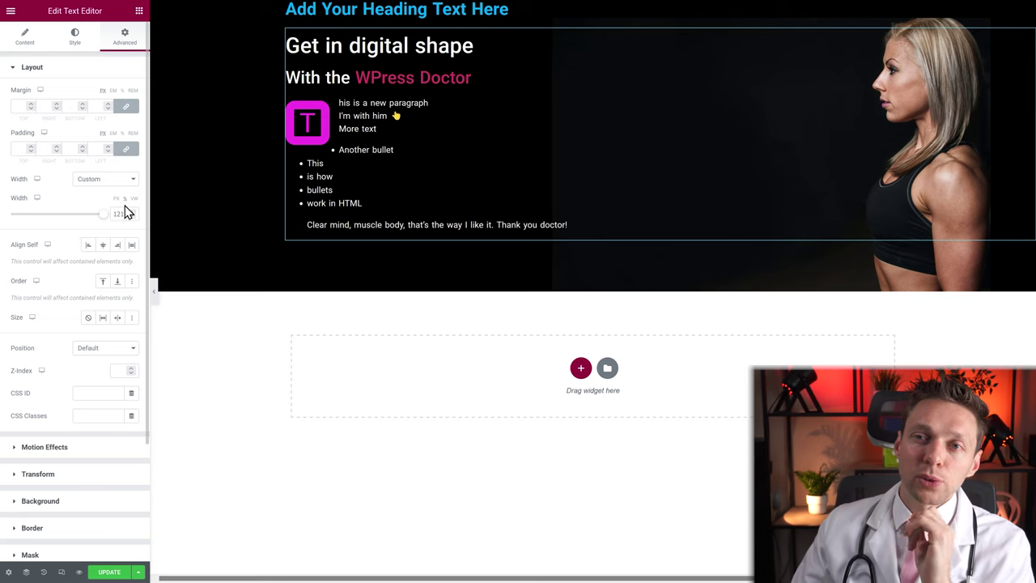
{"action": "left_click", "coordinate": [37, 450]}
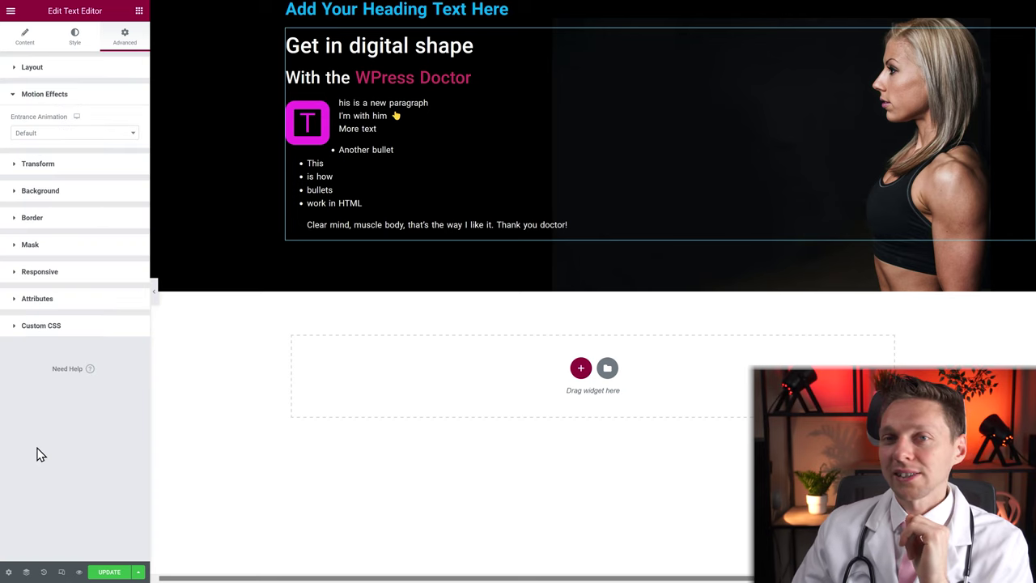
{"action": "left_click", "coordinate": [55, 135]}
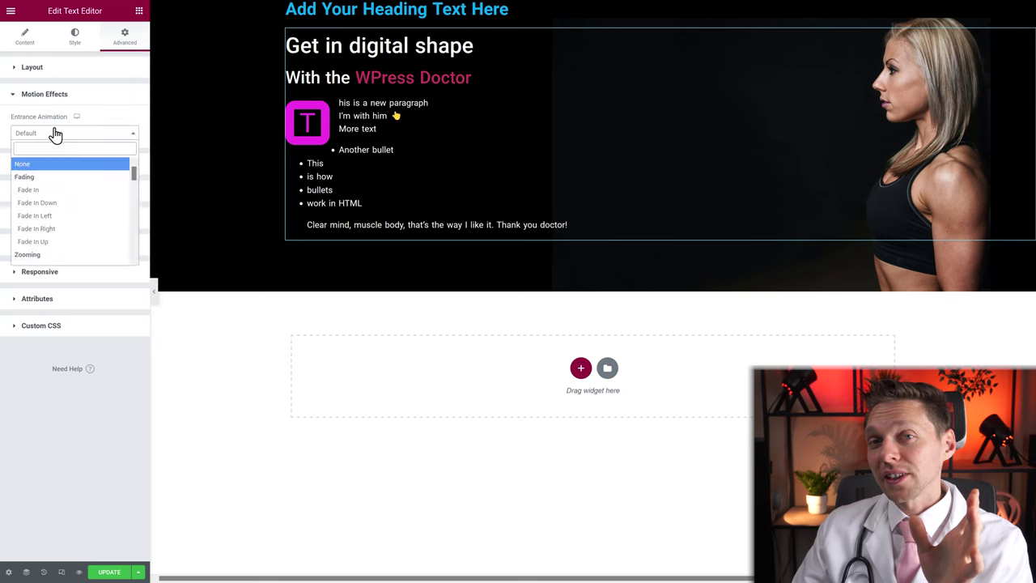
{"action": "left_click", "coordinate": [38, 216]}
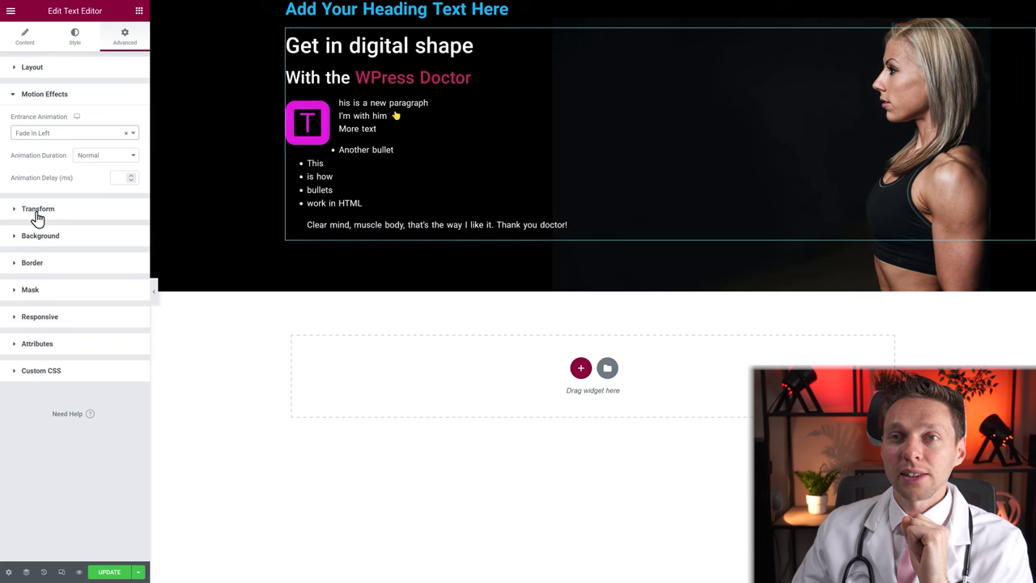